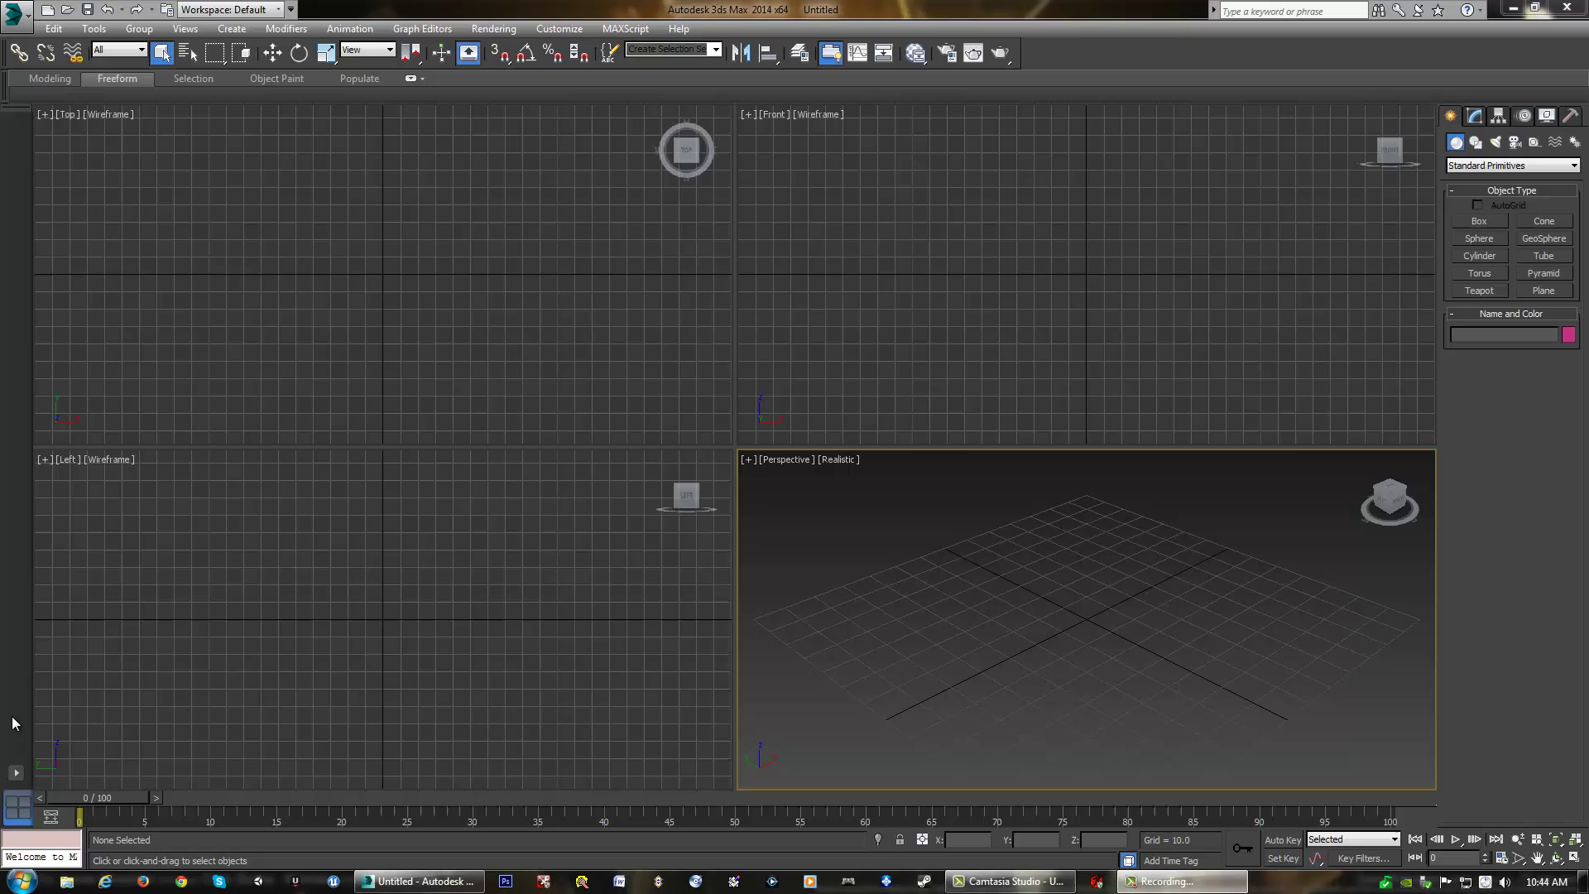
Search the computer's installed programs for "3ds" and dismiss the results
left_click(24, 885)
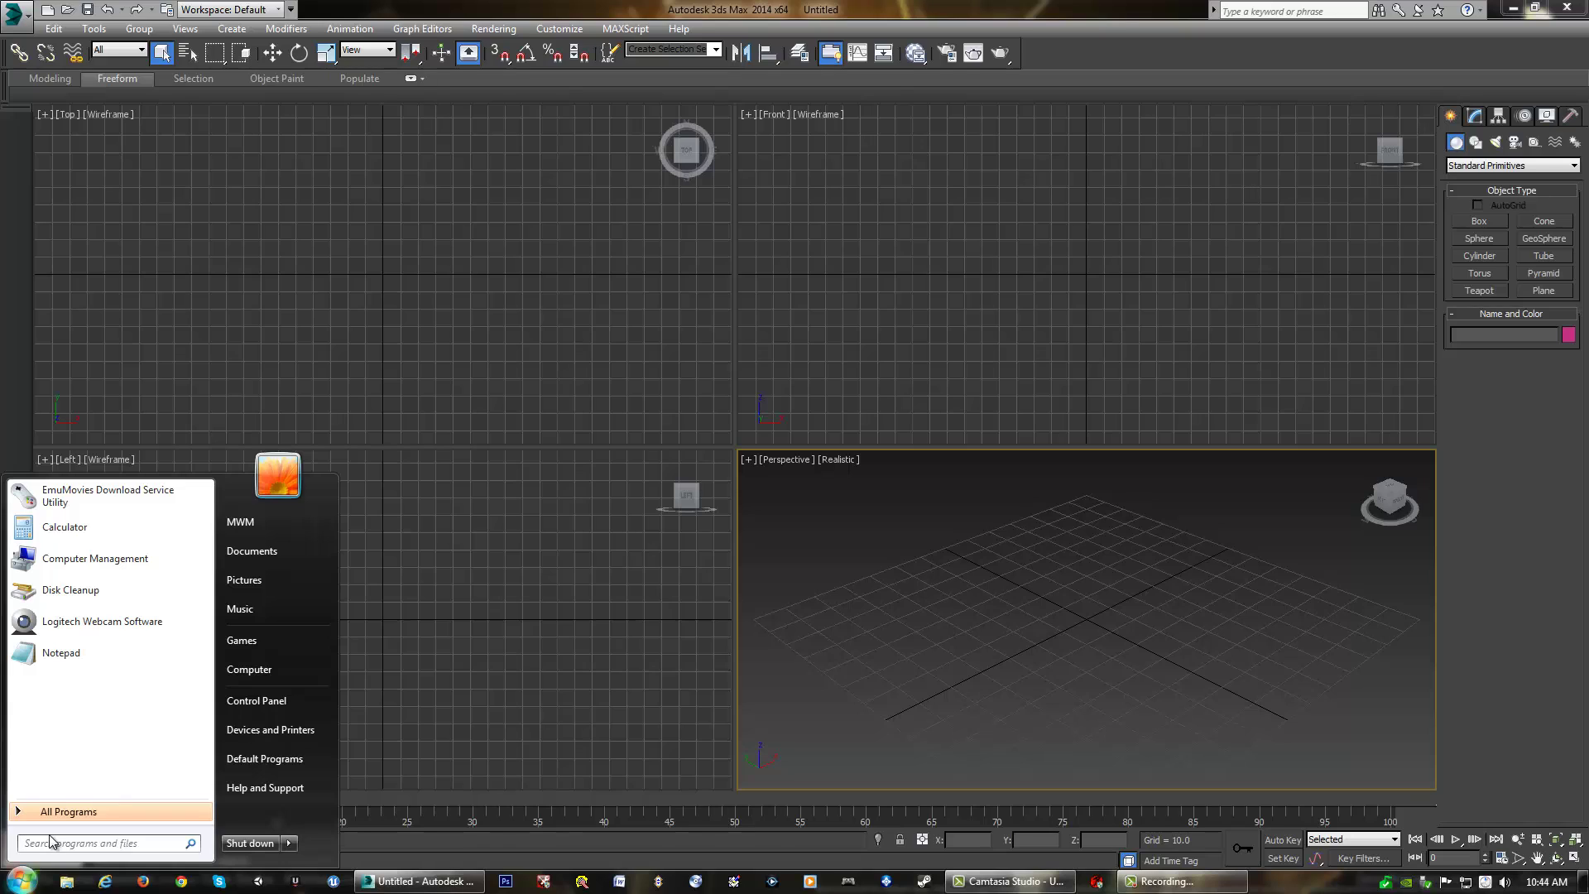
type("3ds")
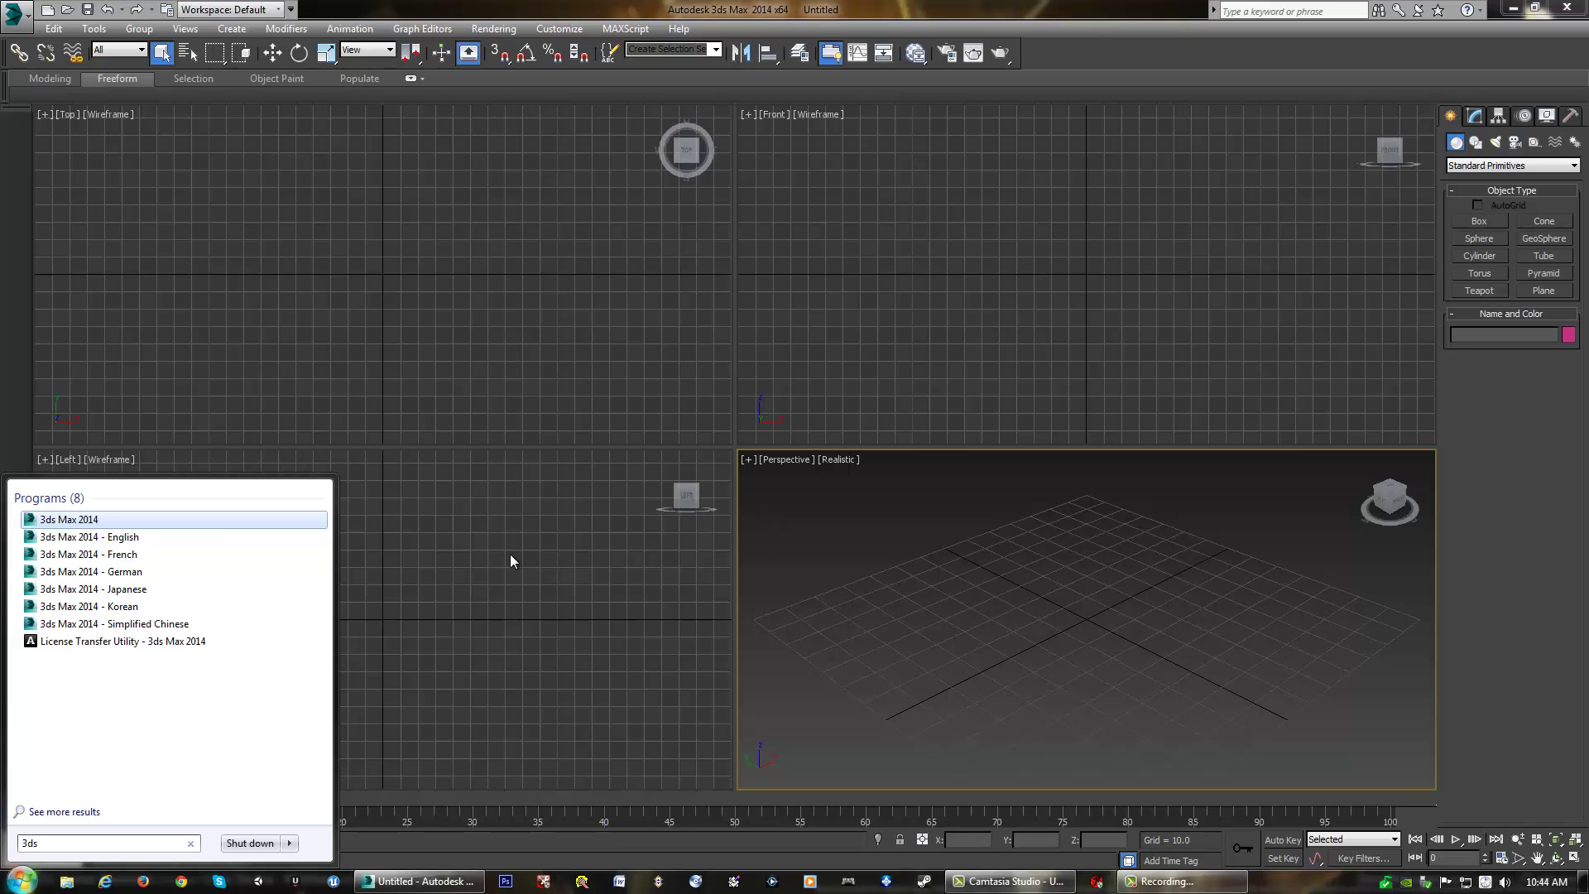
left_click(907, 534)
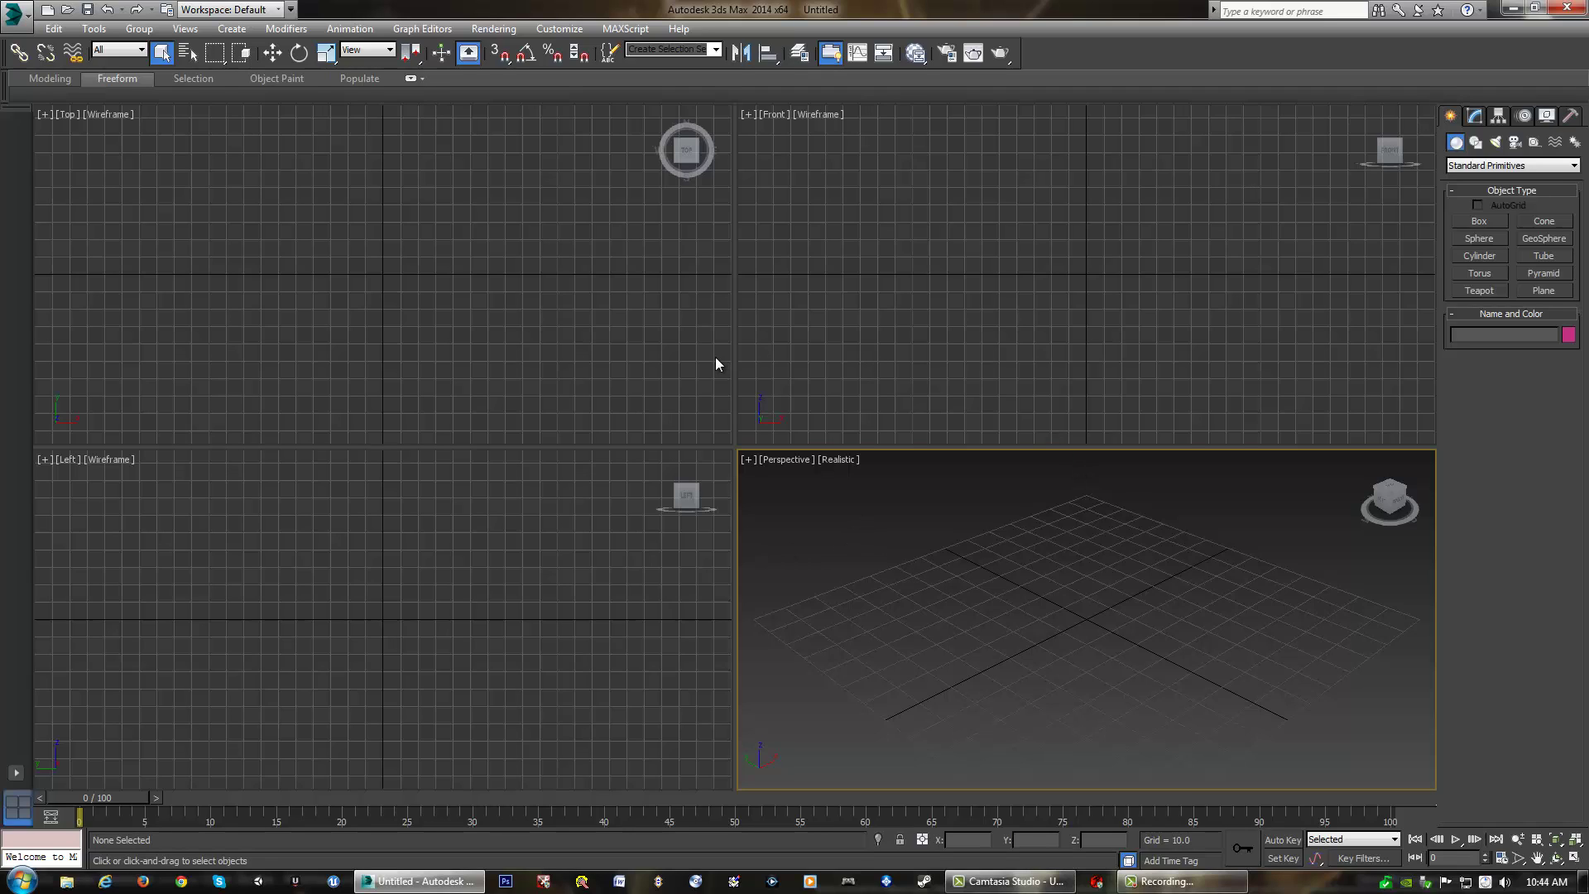
Activate the Top, Front, Left and Perspective viewports in turn, ending with Perspective as the active viewport
left_click(375, 306)
left_click(829, 311)
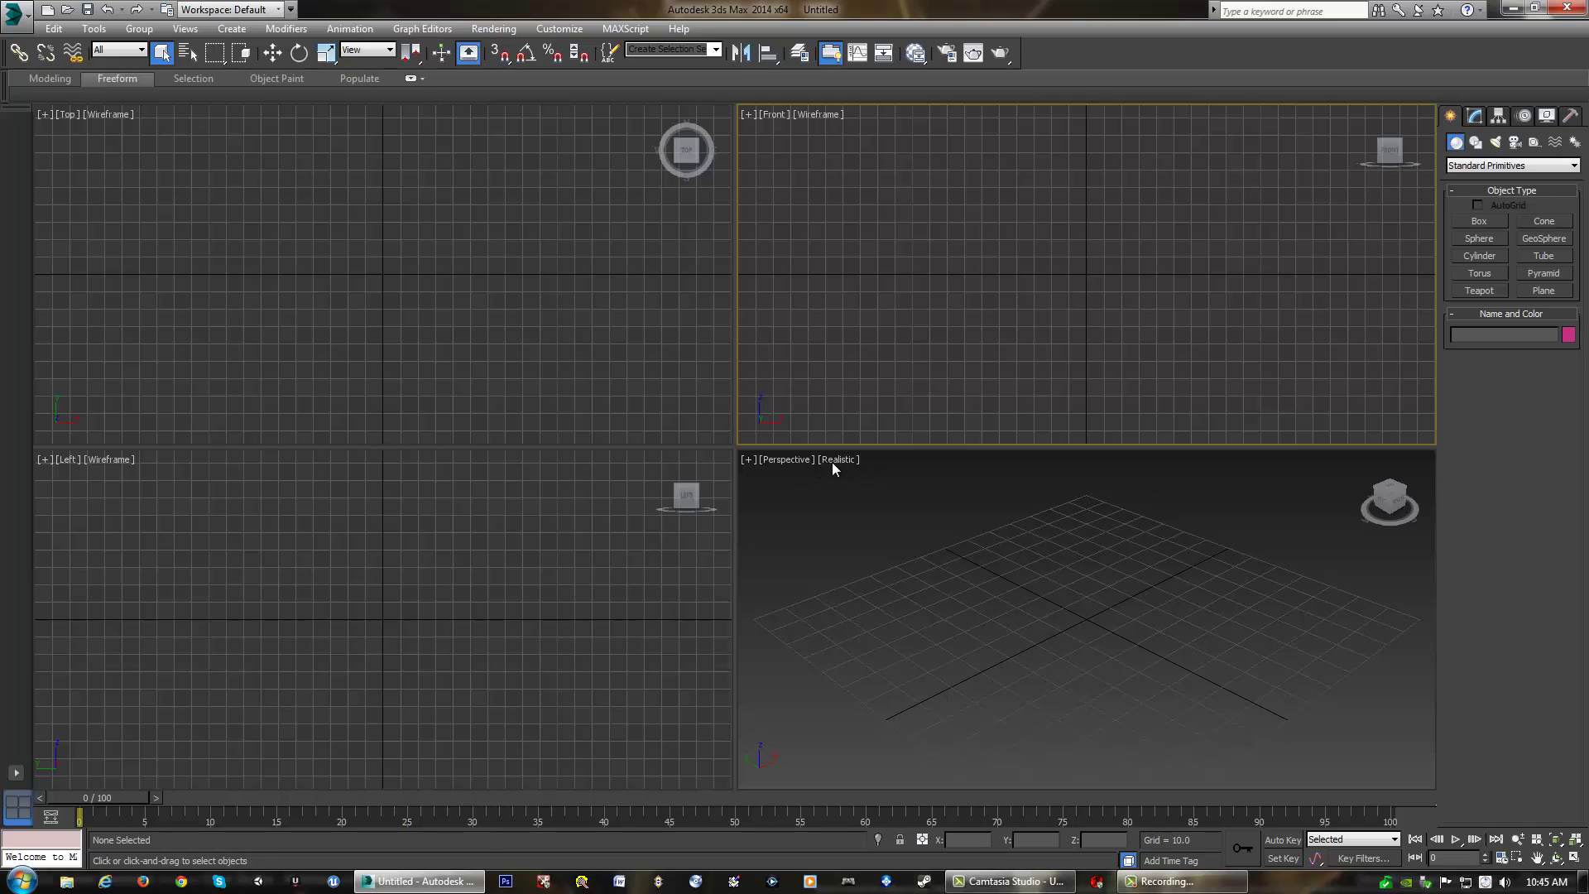
left_click(873, 598)
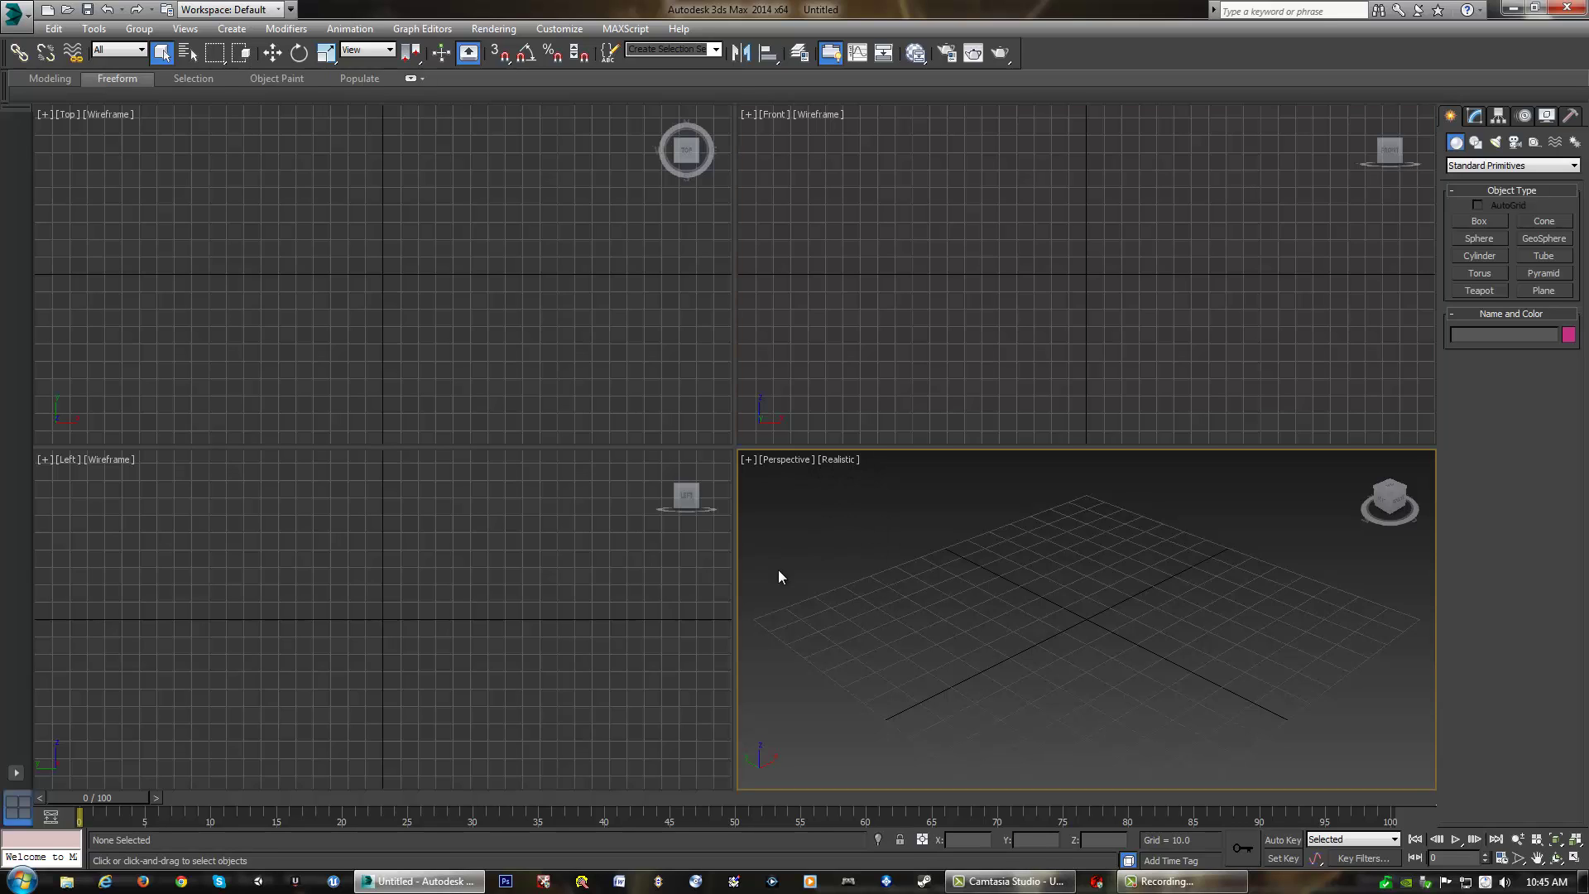
left_click(469, 349)
left_click(882, 301)
left_click(545, 609)
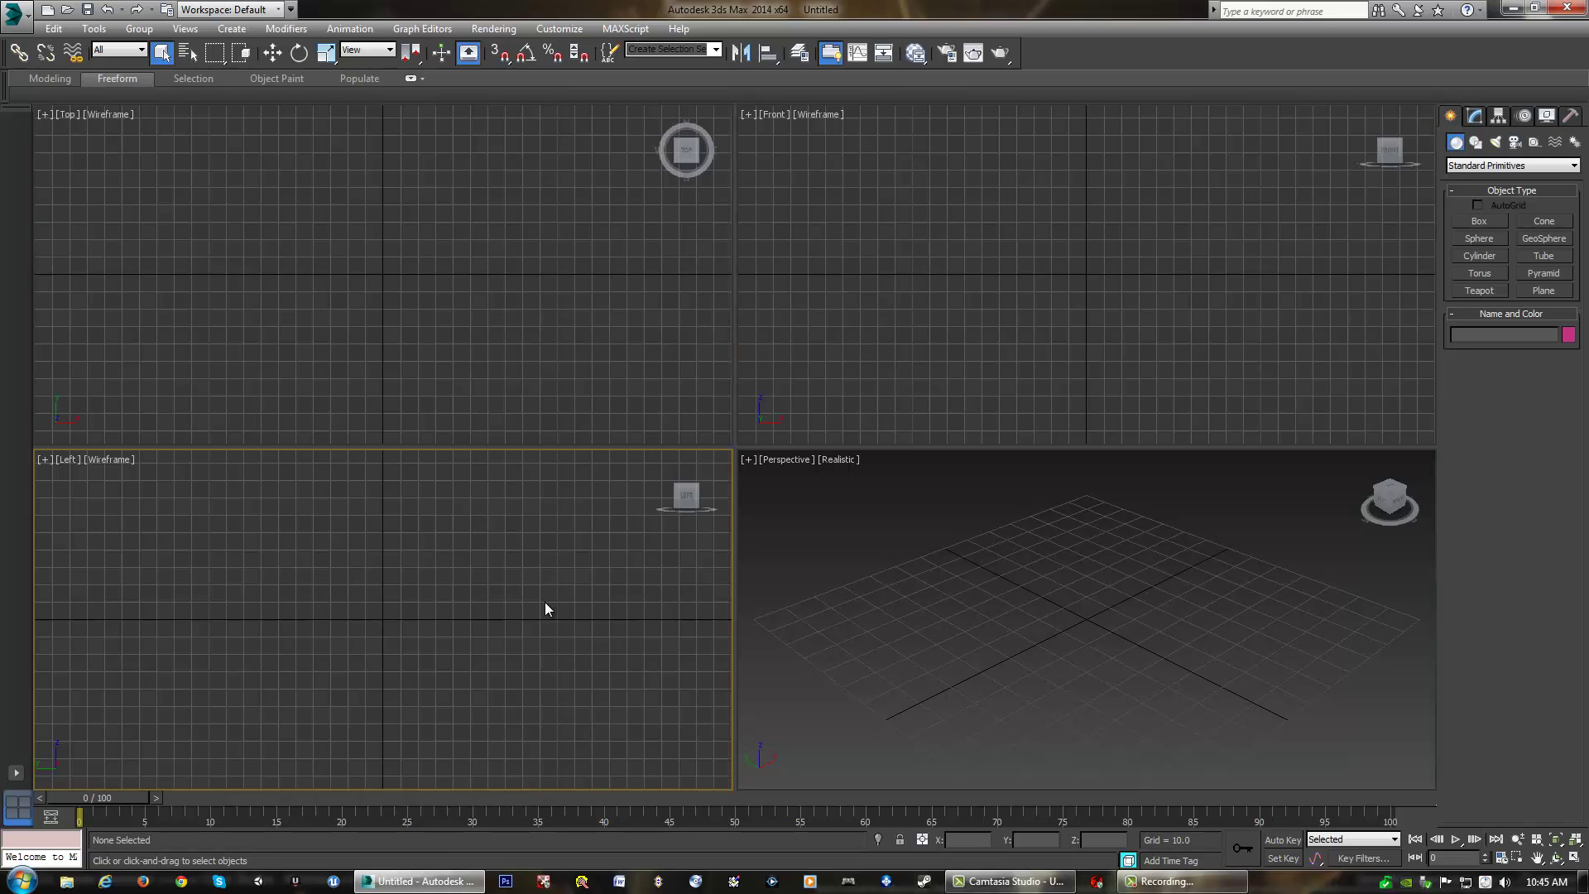
left_click(854, 591)
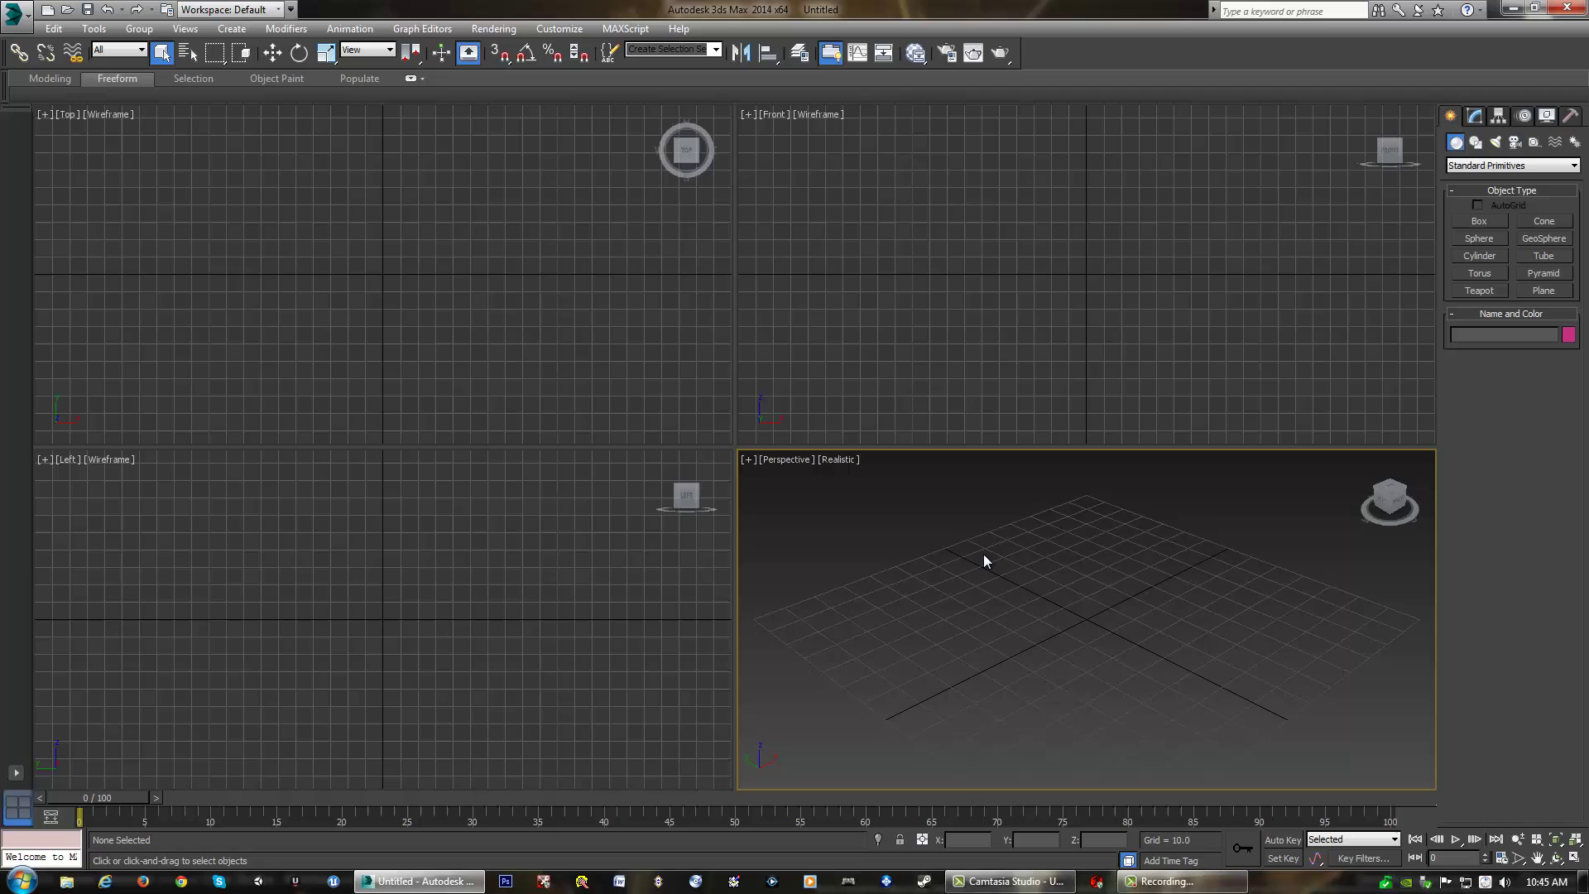
Maximize and restore the Perspective viewport, and do the same with the Front viewport
key("alt+w")
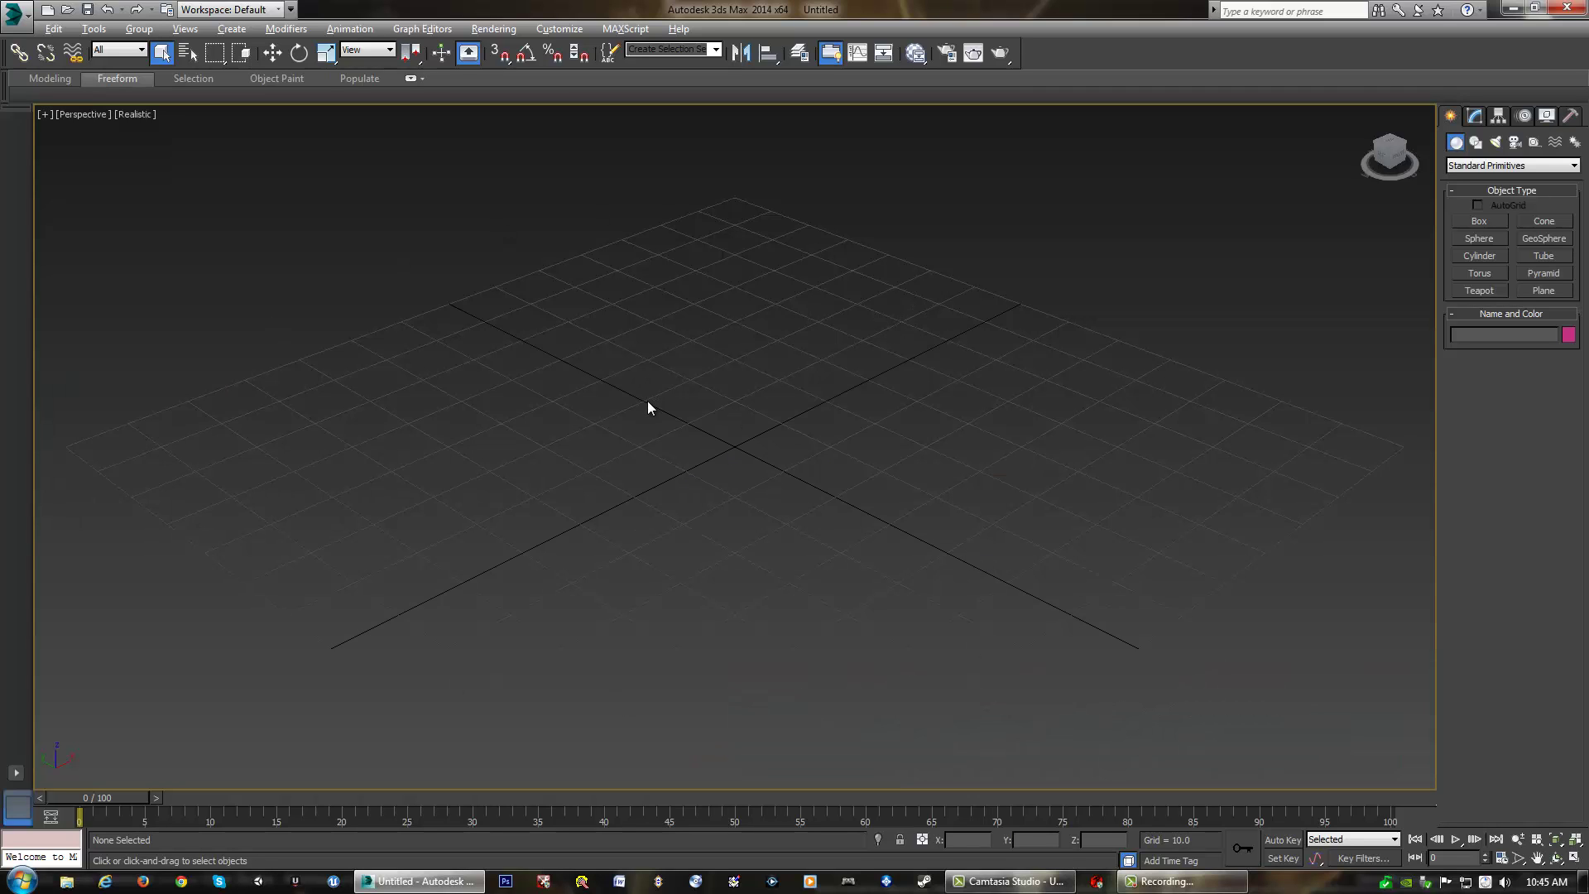
key("alt+w")
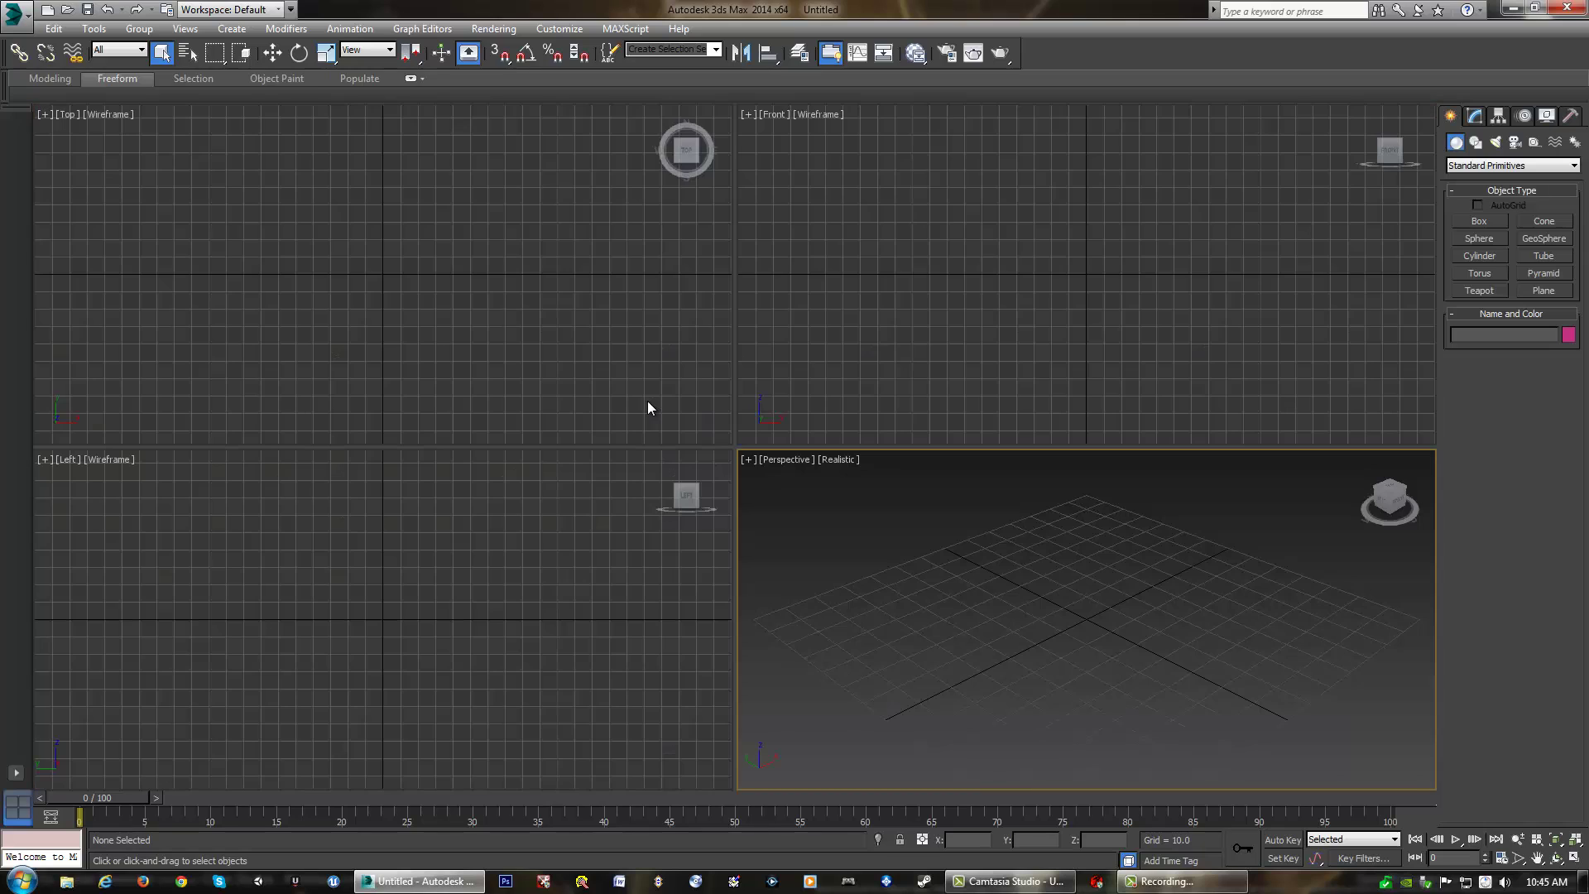
key("alt+w")
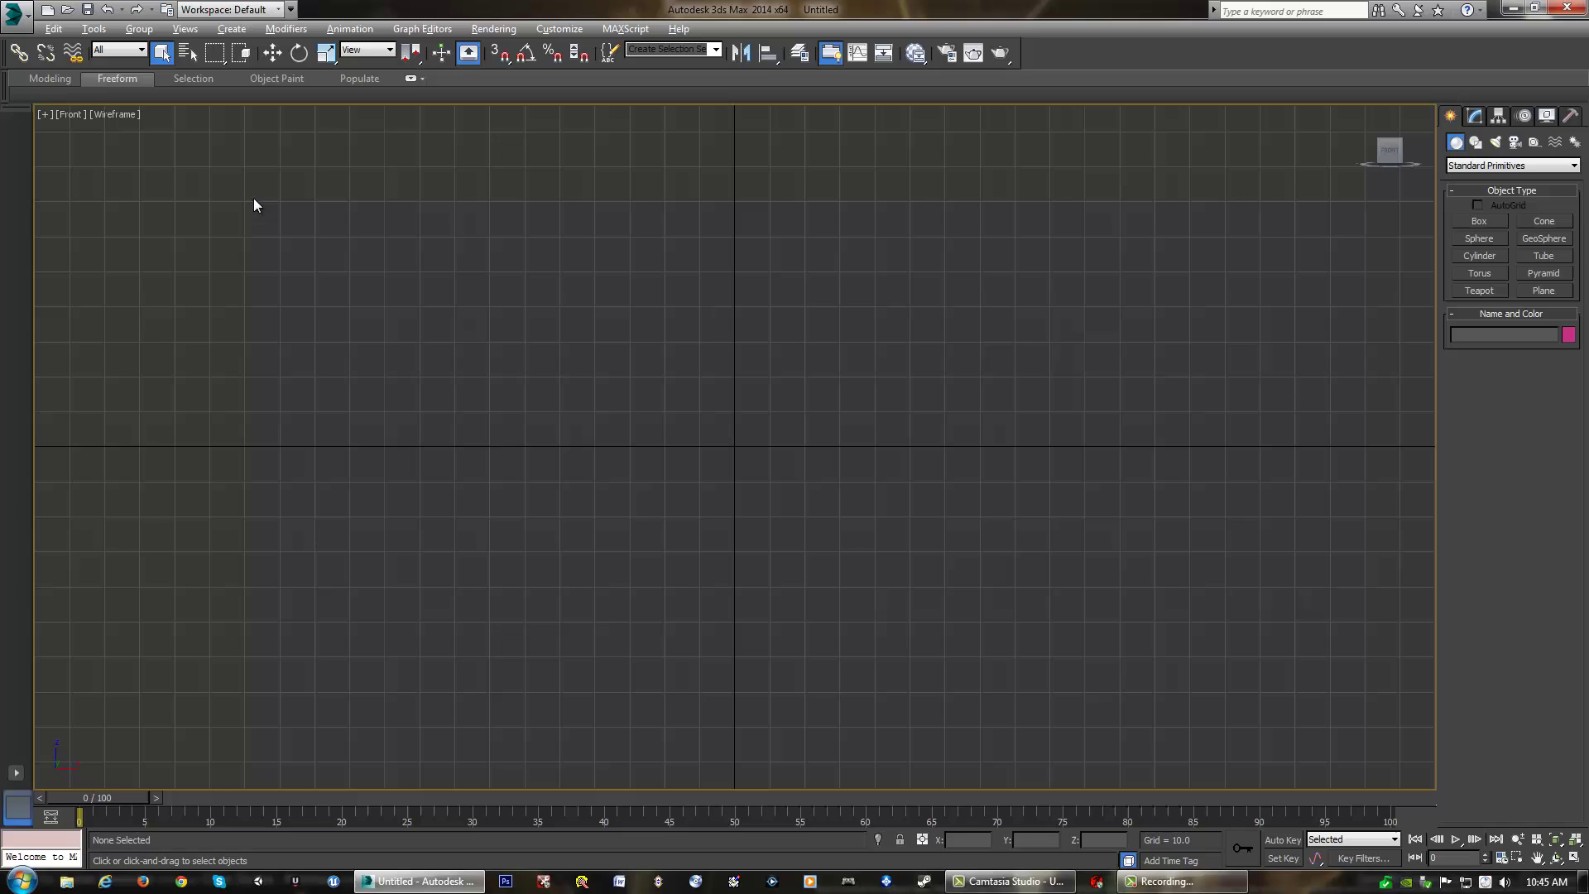
key("alt+w")
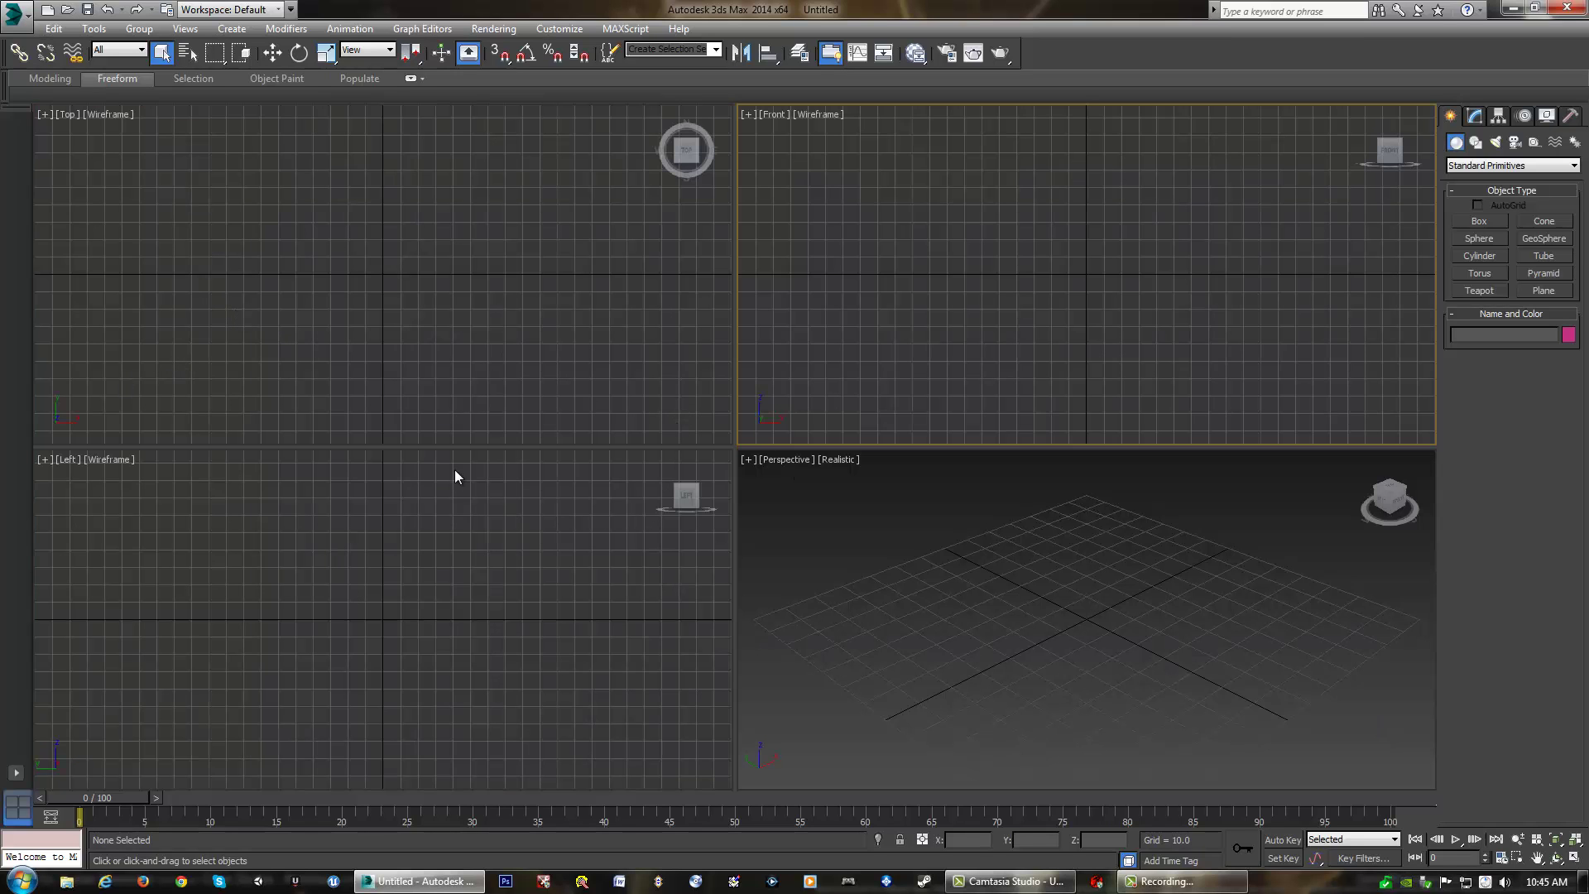
Maximize the Perspective viewport and switch its display style to Shaded
left_click(936, 509)
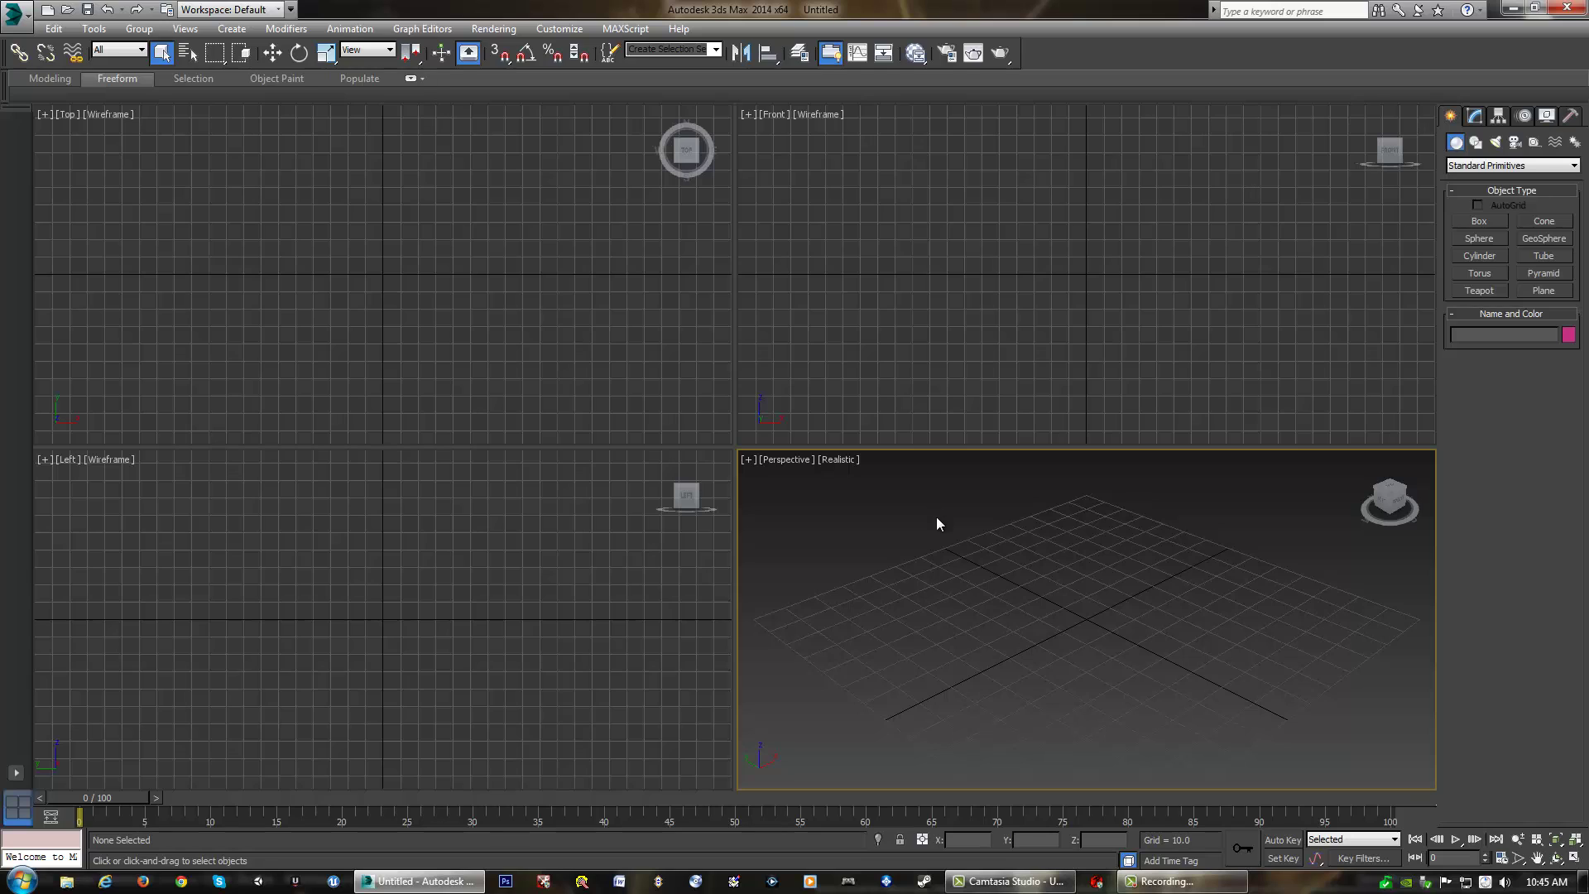
key("alt+w")
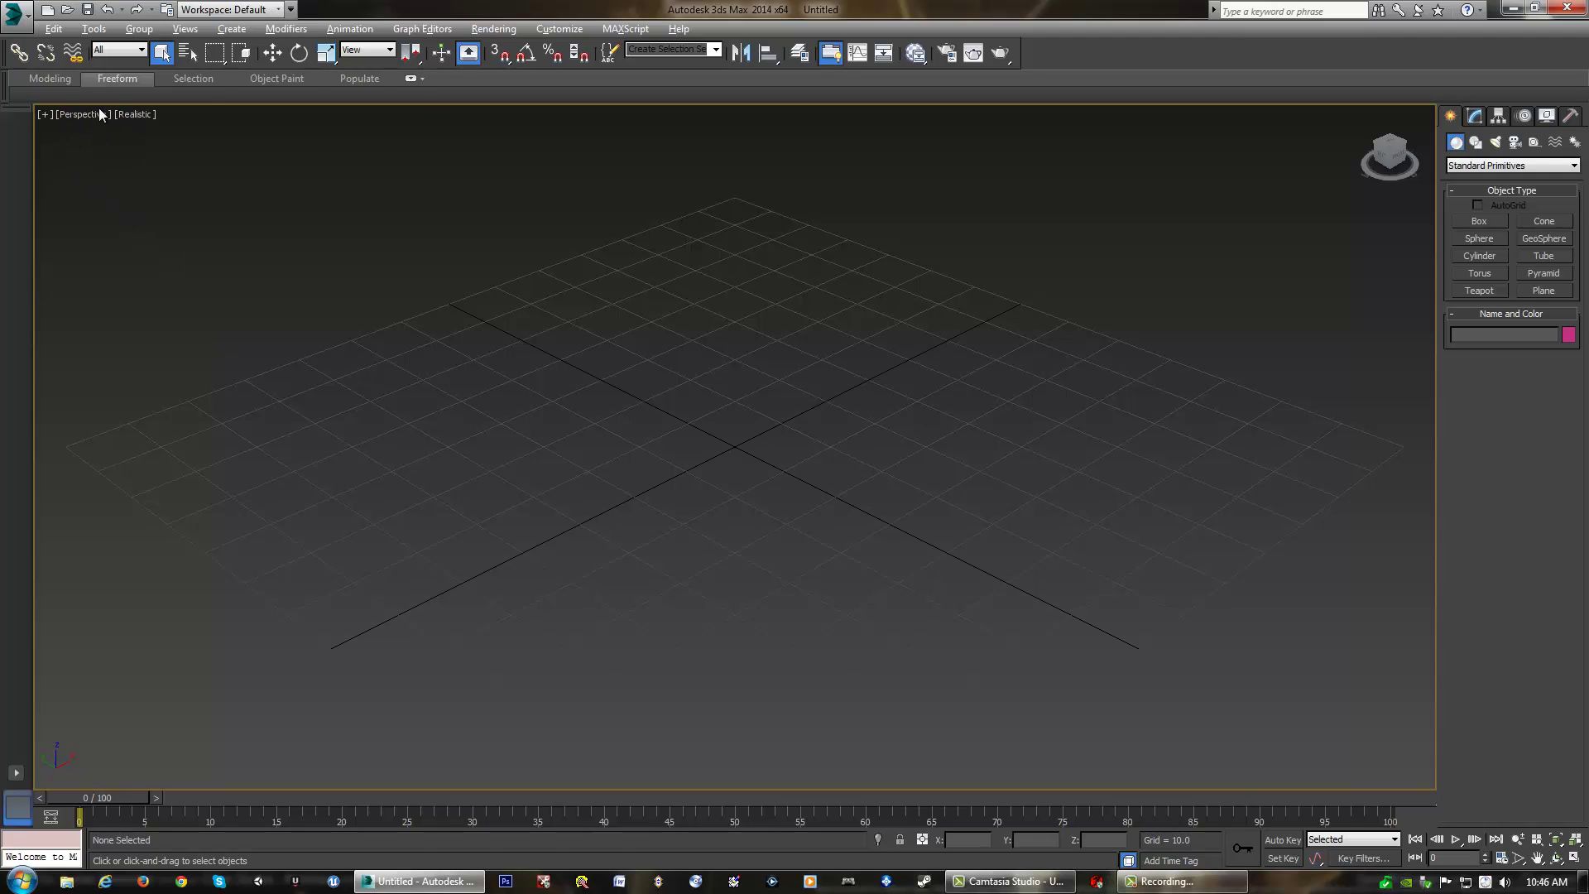
left_click(130, 116)
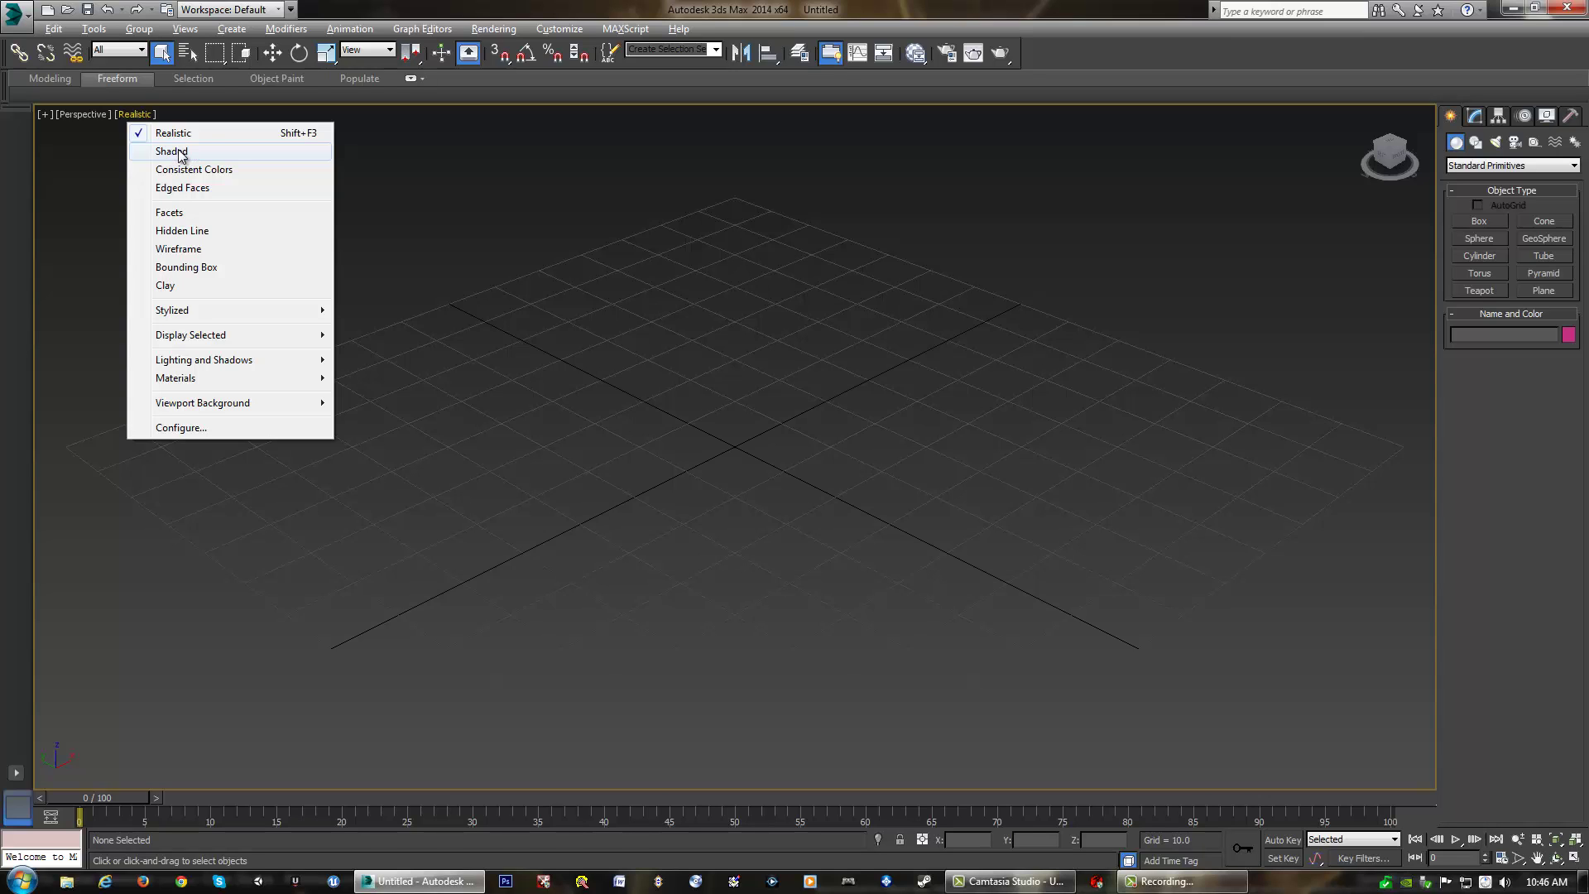
left_click(180, 152)
Pan, zoom and orbit around the empty grid in the Perspective viewport to examine it from different distances and angles
middle_click_drag(538, 279, 551, 289)
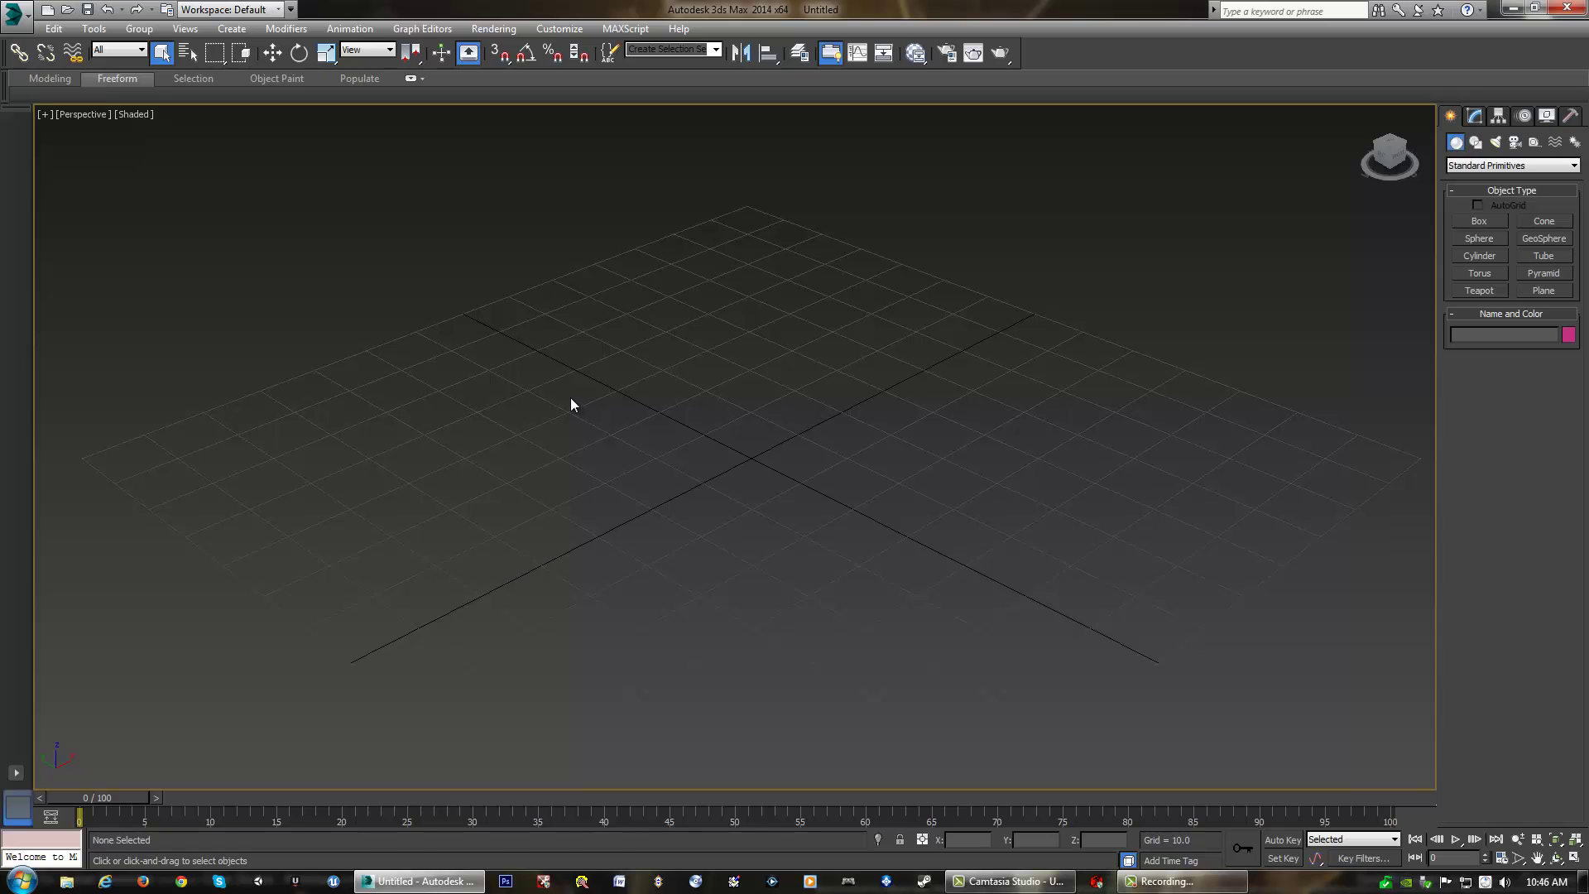
middle_click_drag(684, 411, 656, 393)
middle_click_drag(762, 397, 649, 397)
key("7")
middle_click_drag(857, 359, 797, 368)
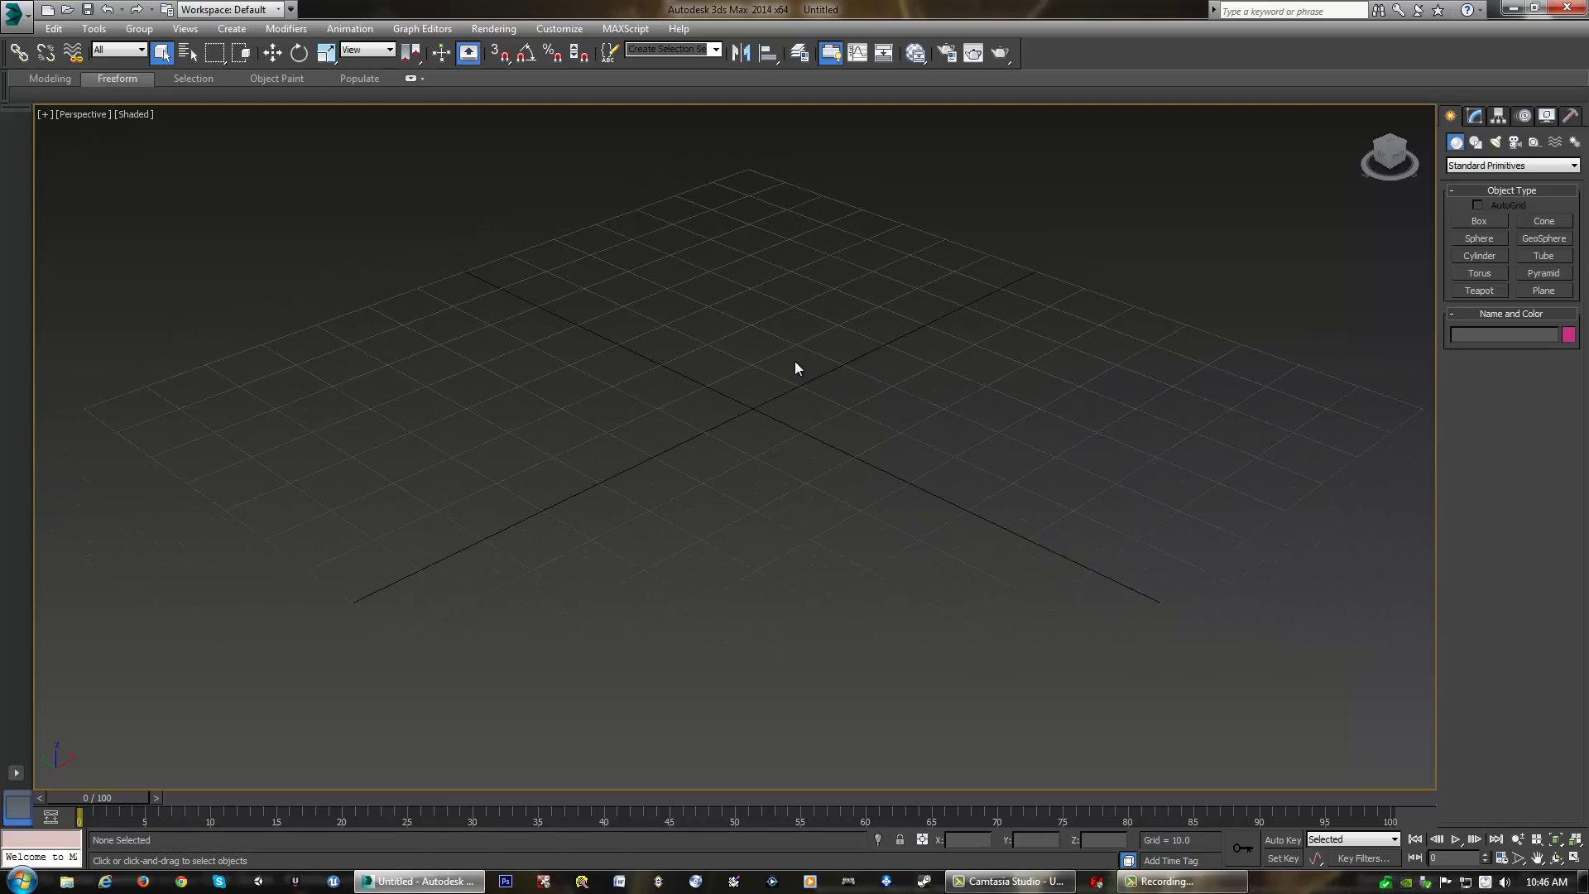
scroll(795, 363, "down", 10)
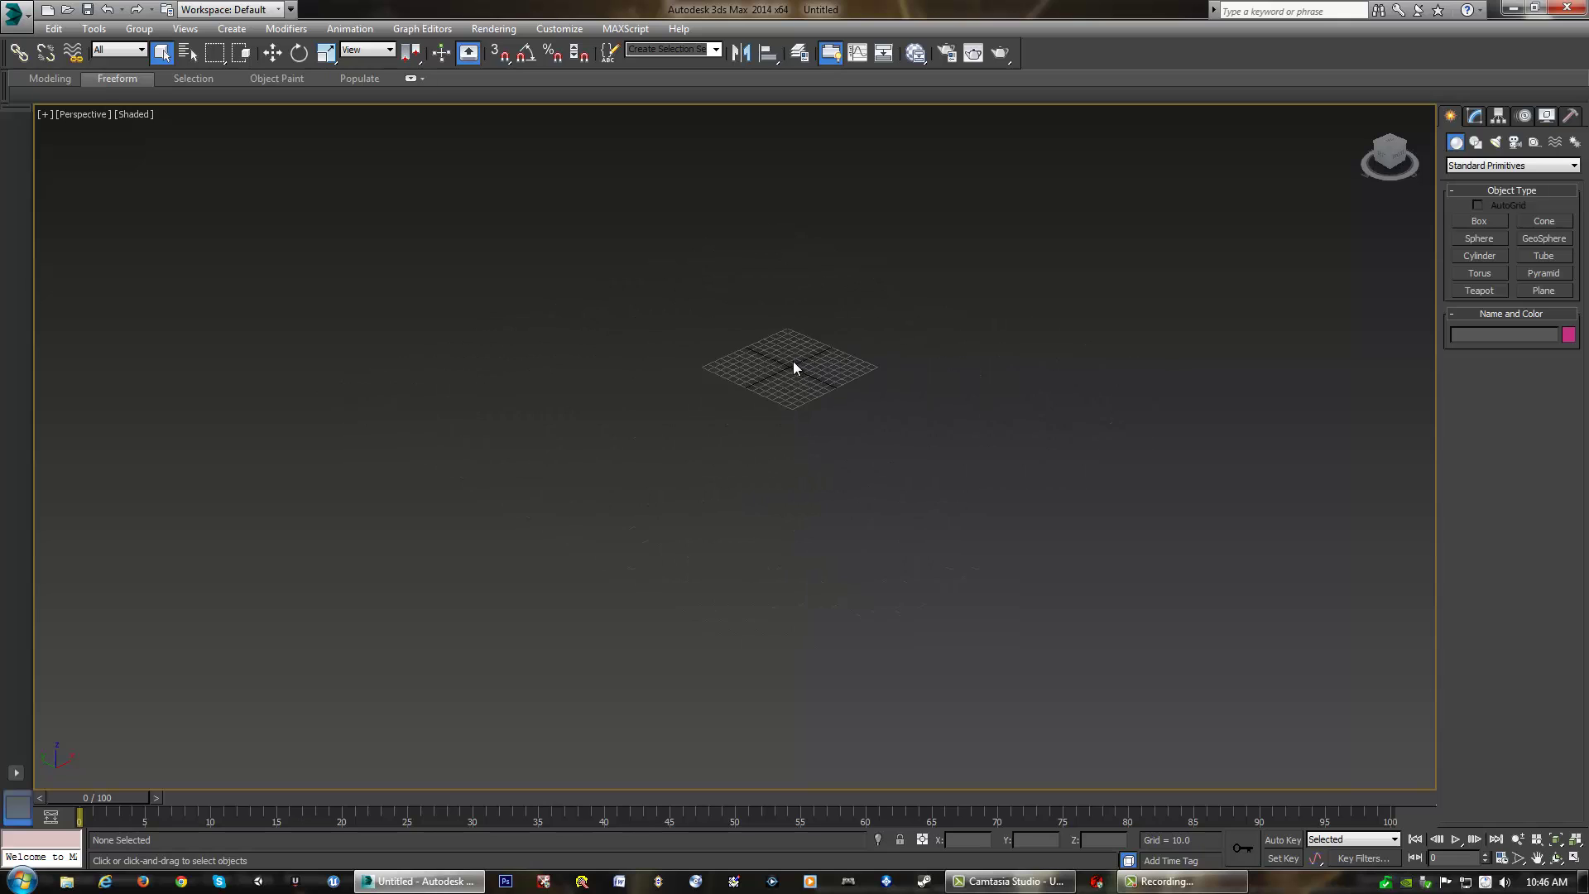
scroll(793, 363, "up", 6)
scroll(792, 367, "up", 6)
scroll(792, 369, "down", 10)
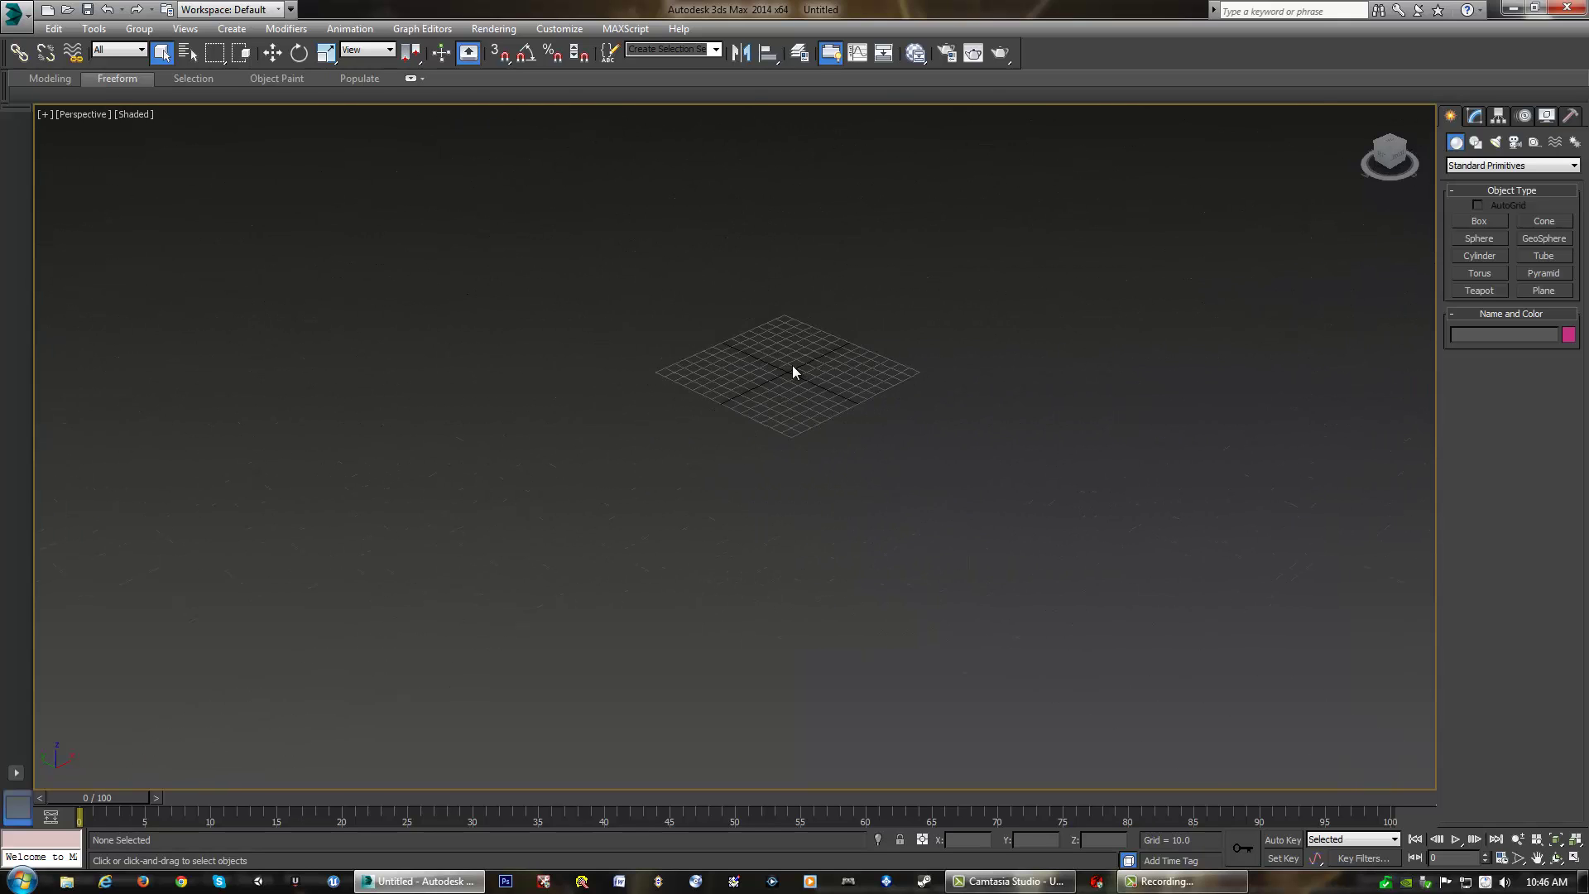
scroll(793, 371, "up", 10)
scroll(793, 371, "down", 6)
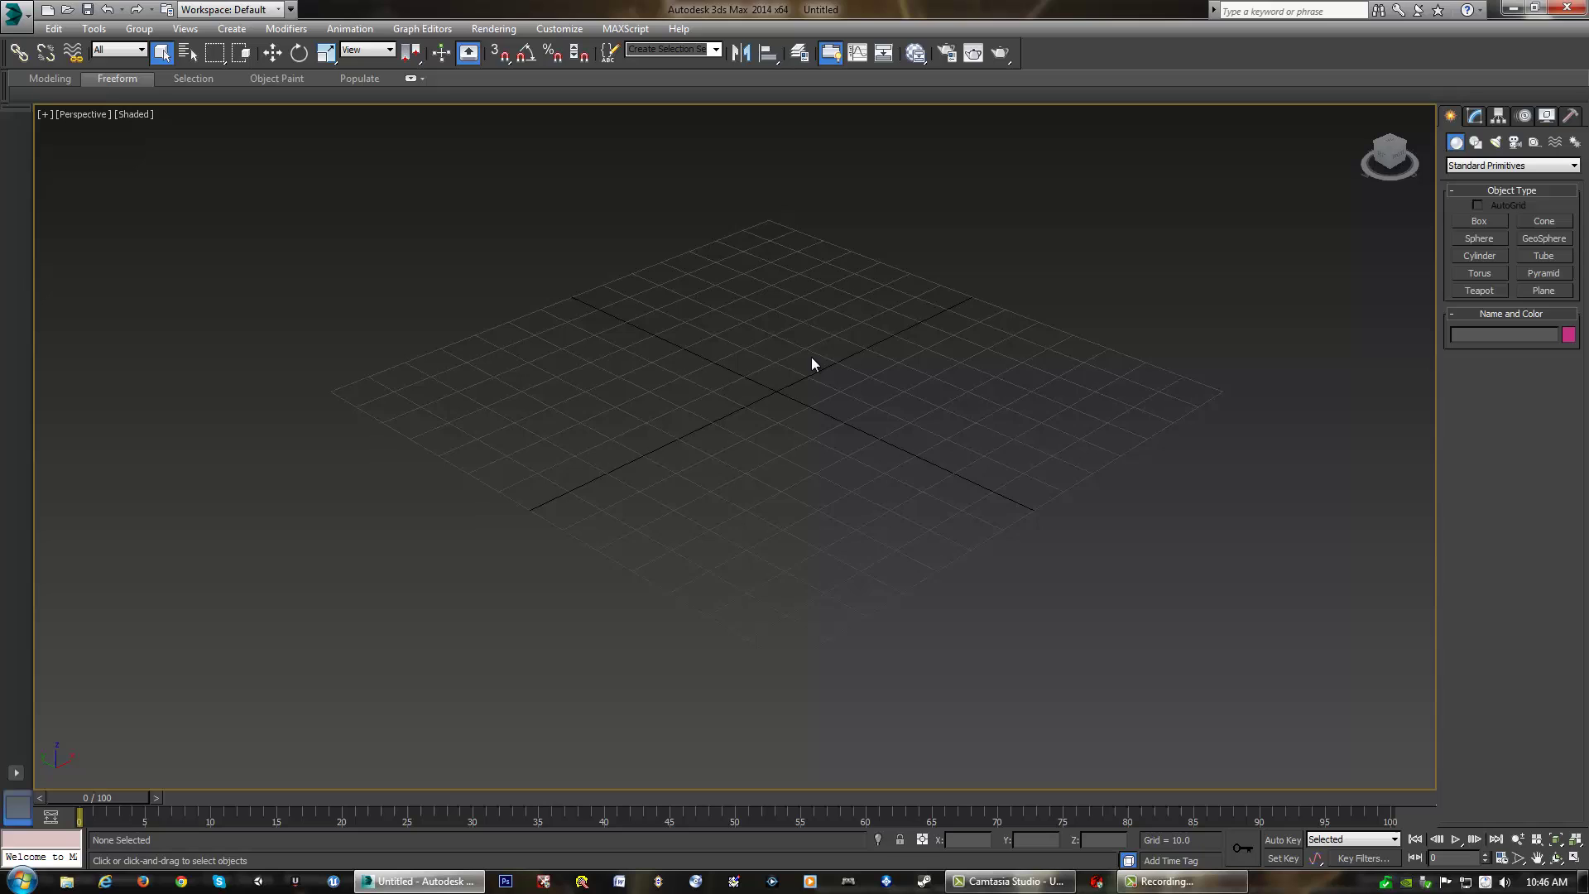
middle_click_drag(793, 372, 767, 397)
middle_click_drag(740, 404, 778, 416, "alt")
scroll(776, 414, "down", 8)
scroll(776, 414, "up", 6)
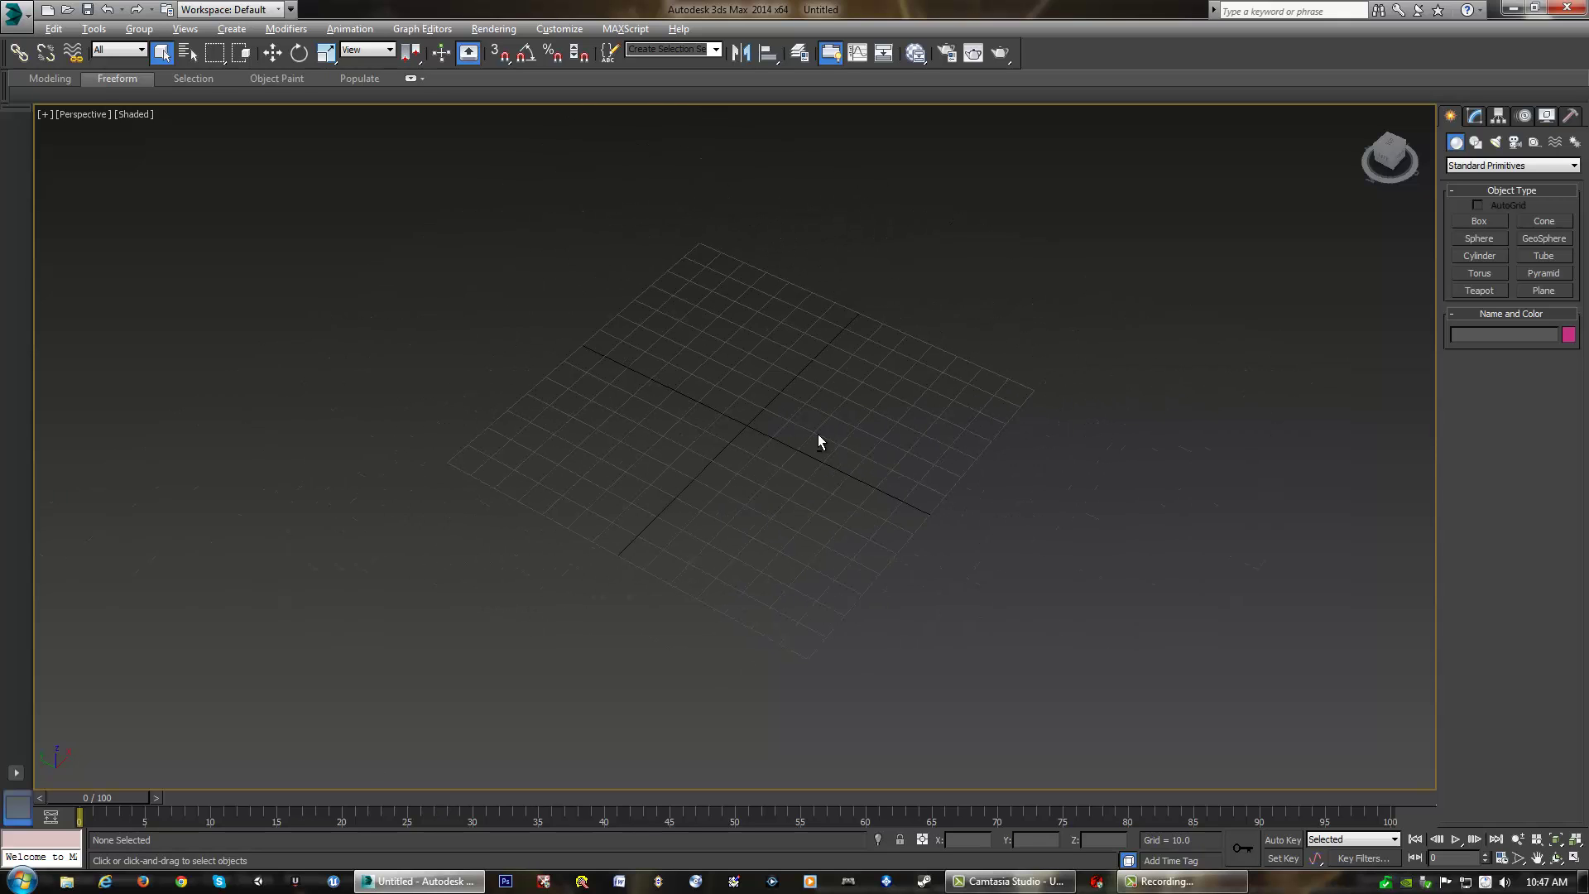
middle_click_drag(818, 434, 865, 386, "alt")
scroll(793, 408, "up", 5)
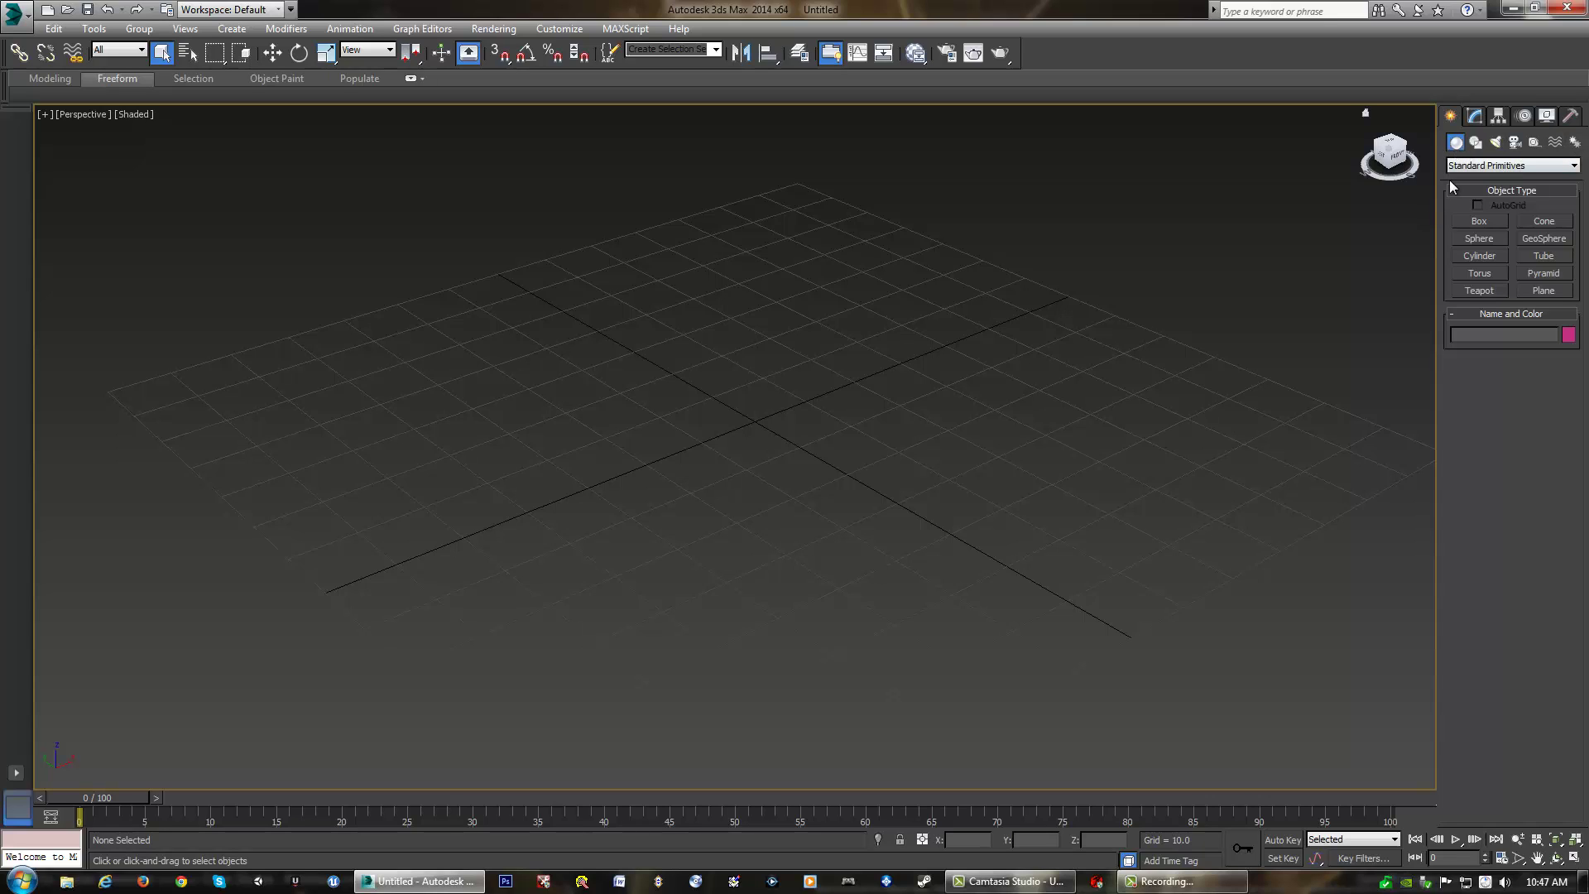
Create a Standard Primitives box on the grid, about 51 long, 40 wide and 25 high
left_click(1575, 168)
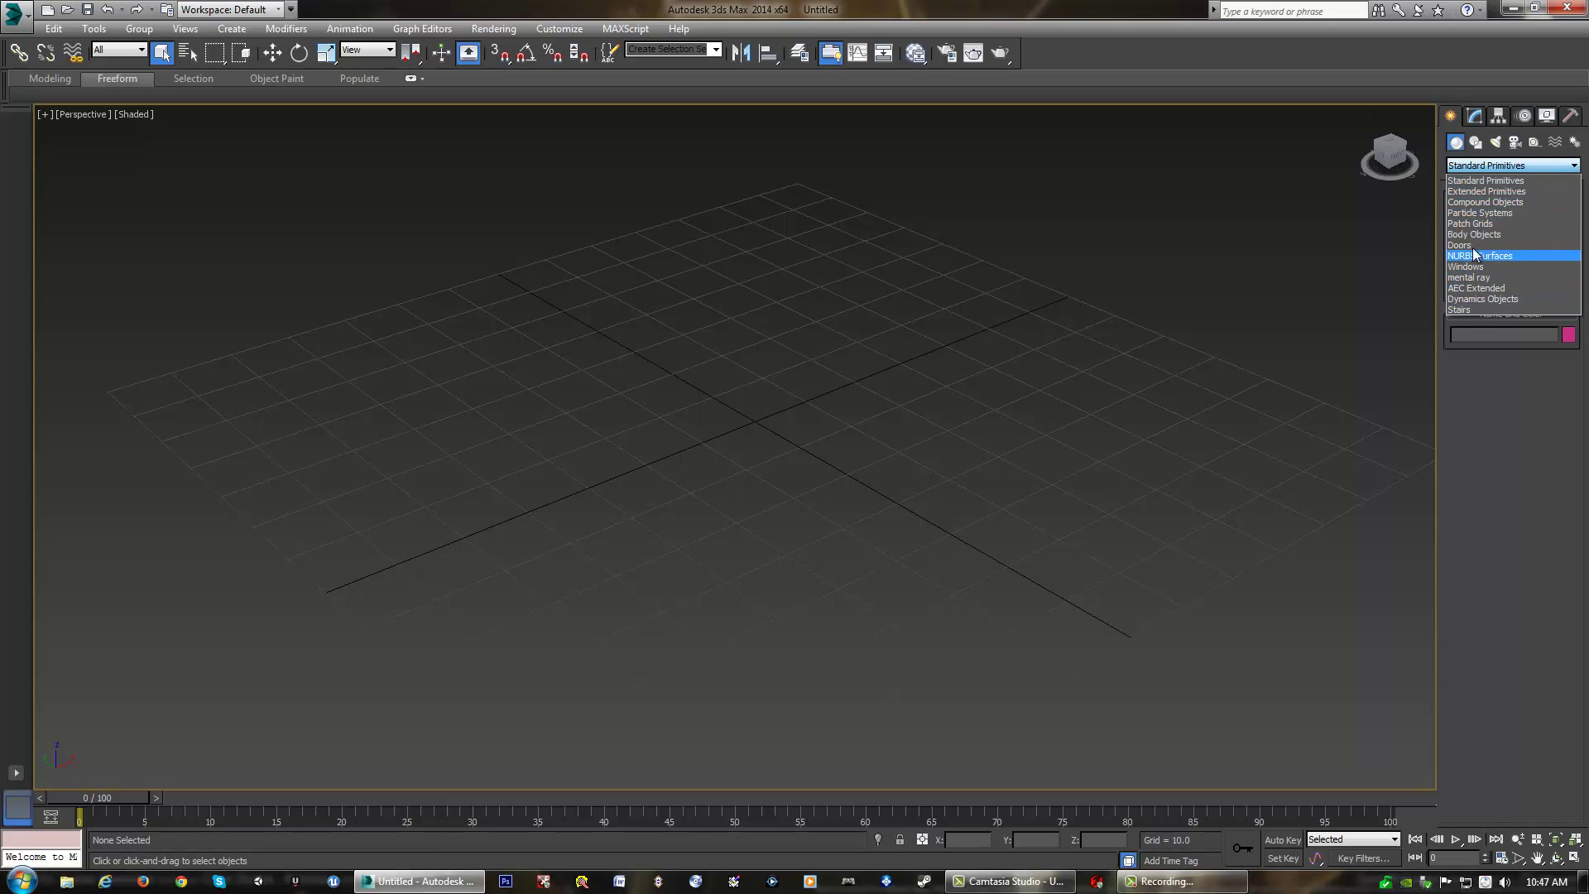
left_click(1494, 181)
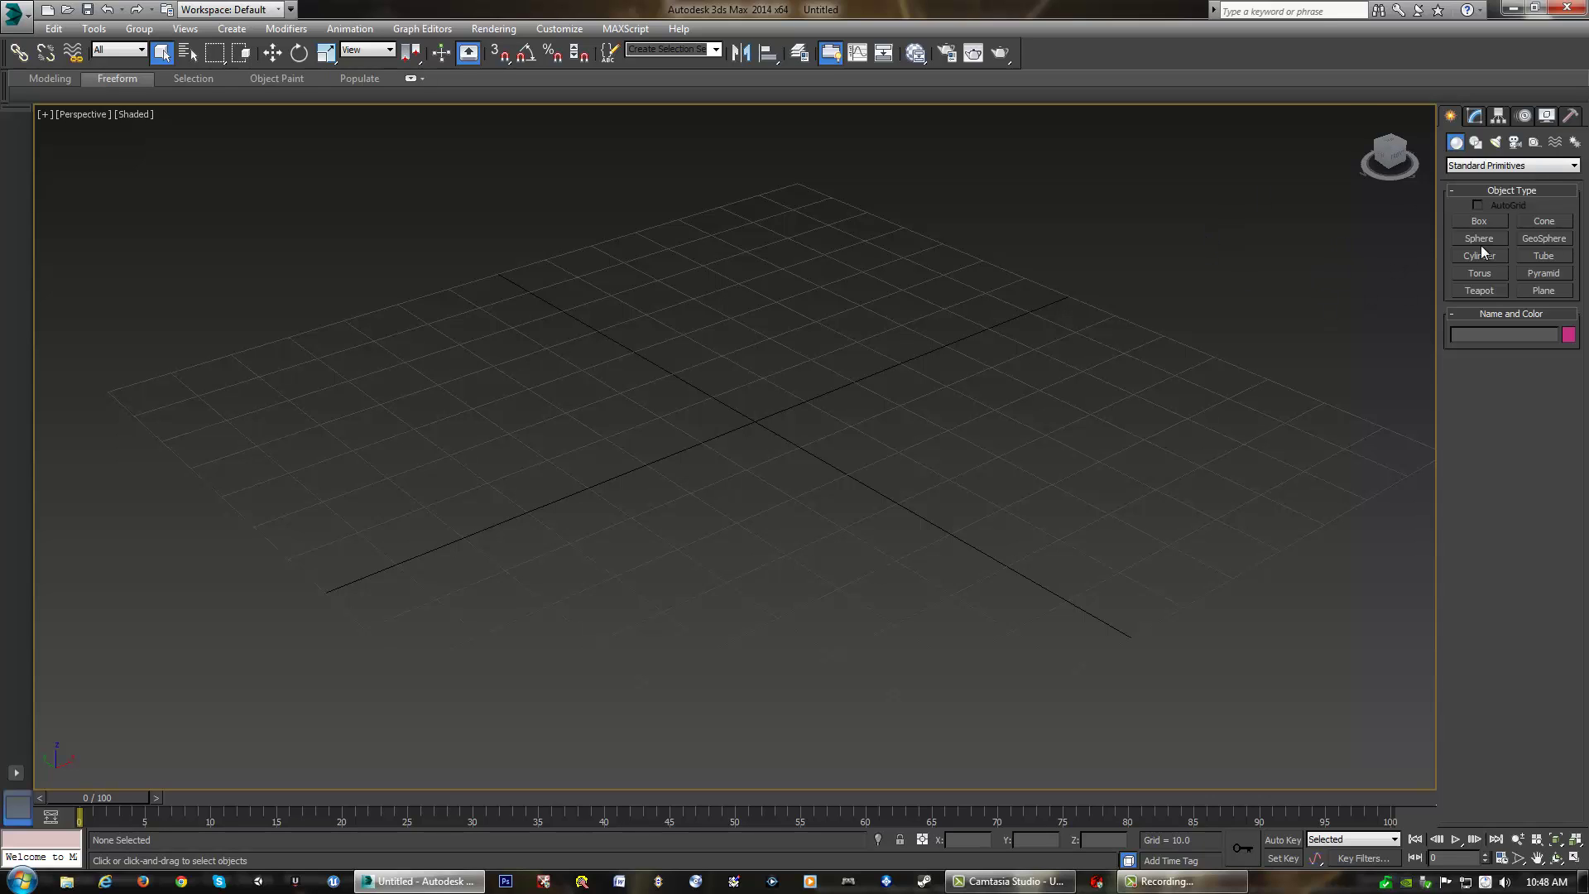
left_click(1478, 220)
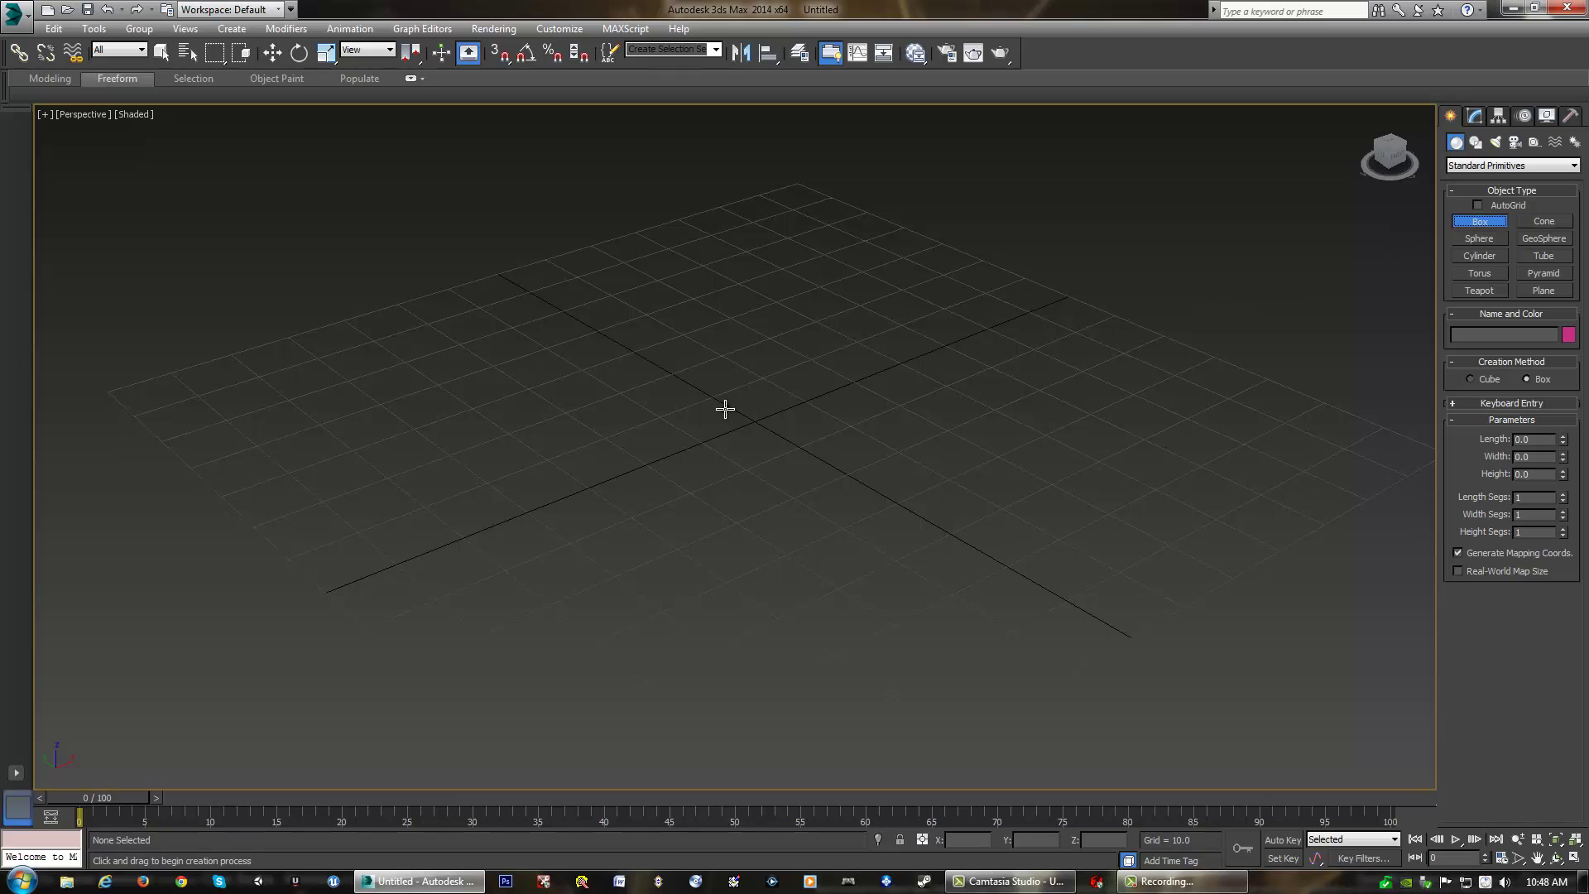
left_click_drag(585, 374, 1003, 410)
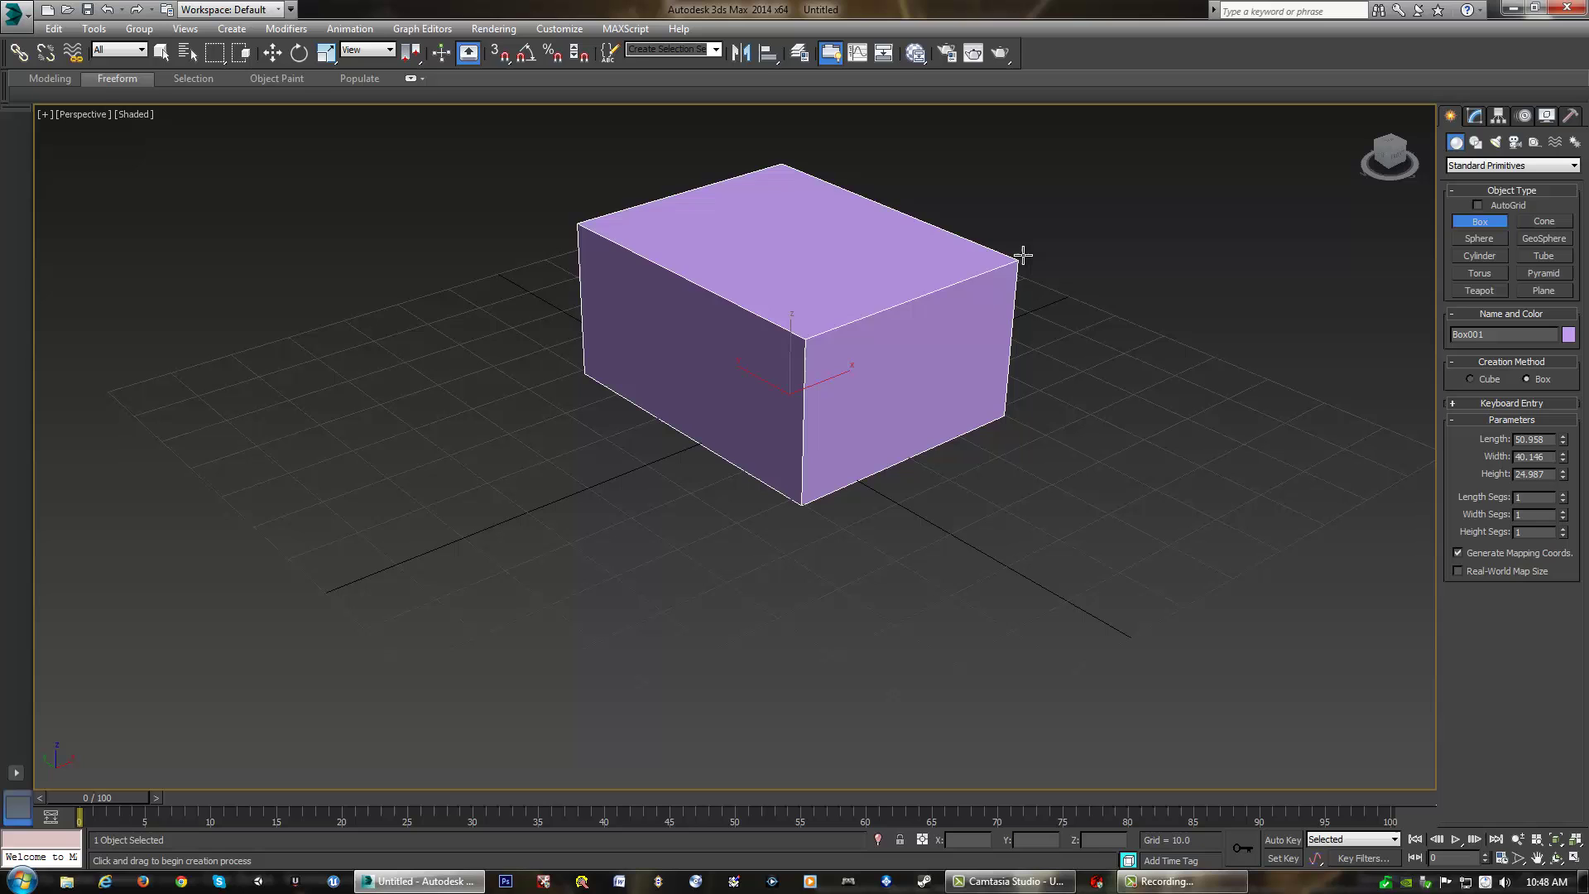
Show the polygon, vertex and FPS statistics in the viewport and exit box creation mode
middle_click_drag(1026, 258, 721, 416, "alt")
key("7")
middle_click_drag(861, 444, 889, 410, "alt")
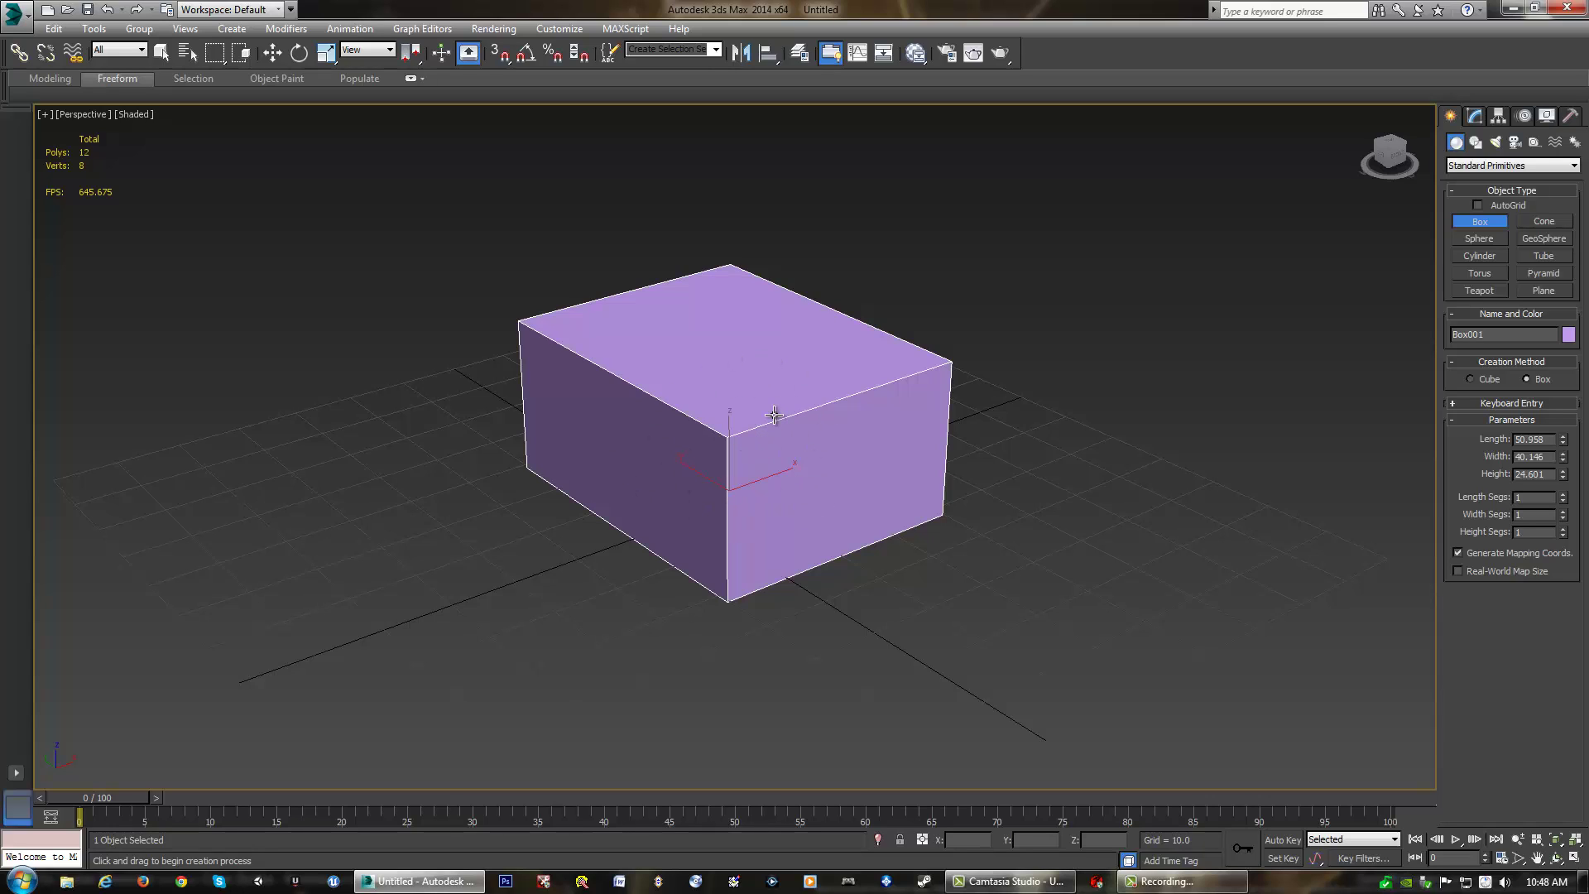
mouse_move(743, 467)
middle_mouse_down()
mouse_move(704, 472)
mouse_move(738, 482)
middle_mouse_up()
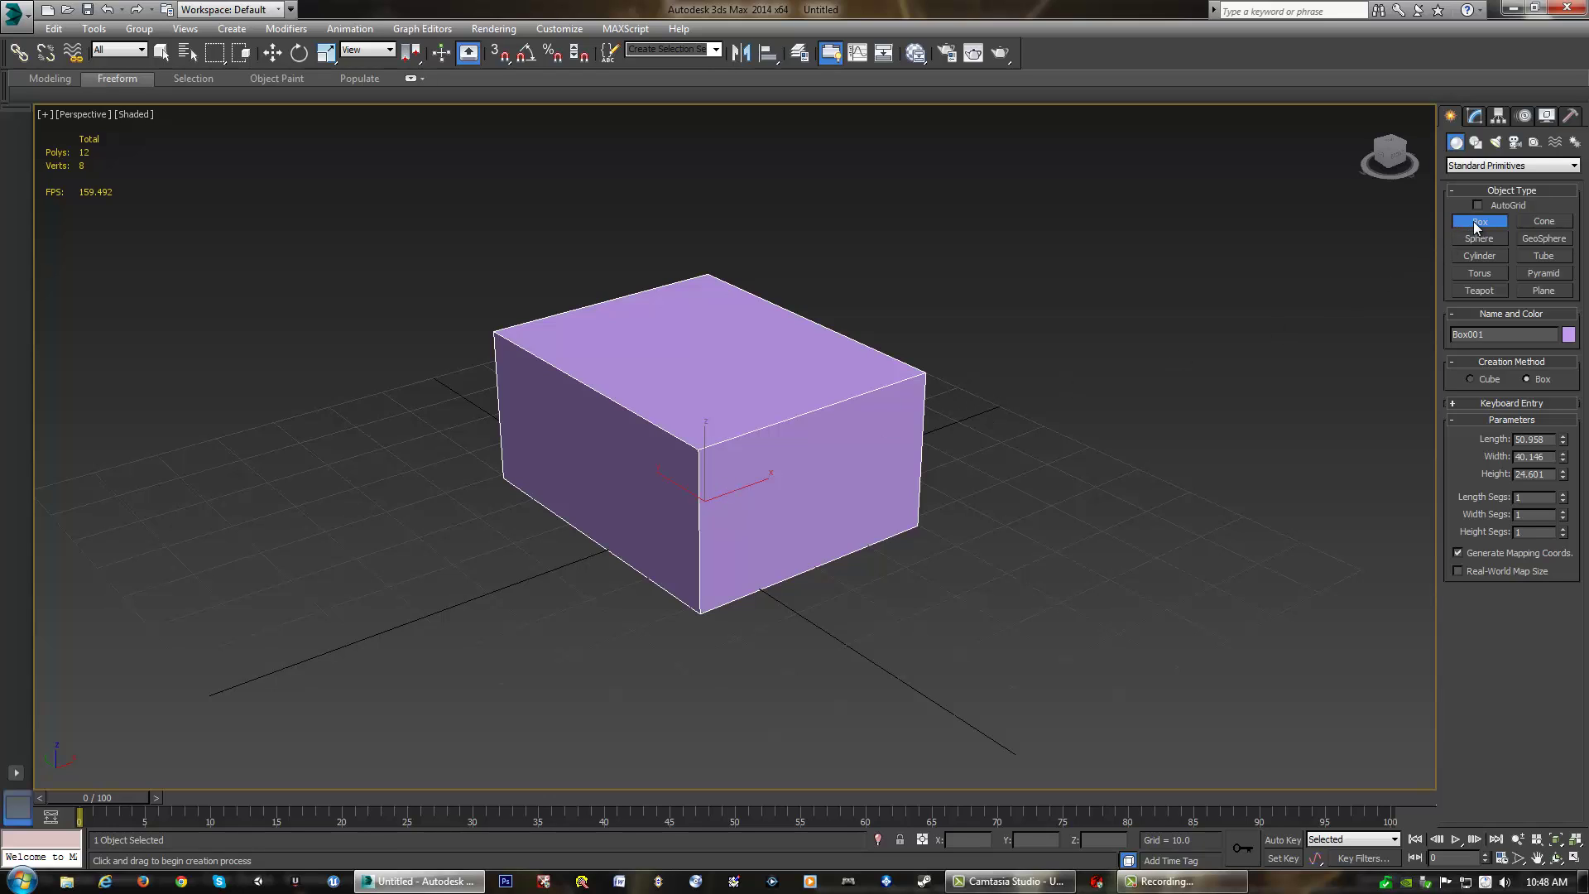
right_click(1018, 299)
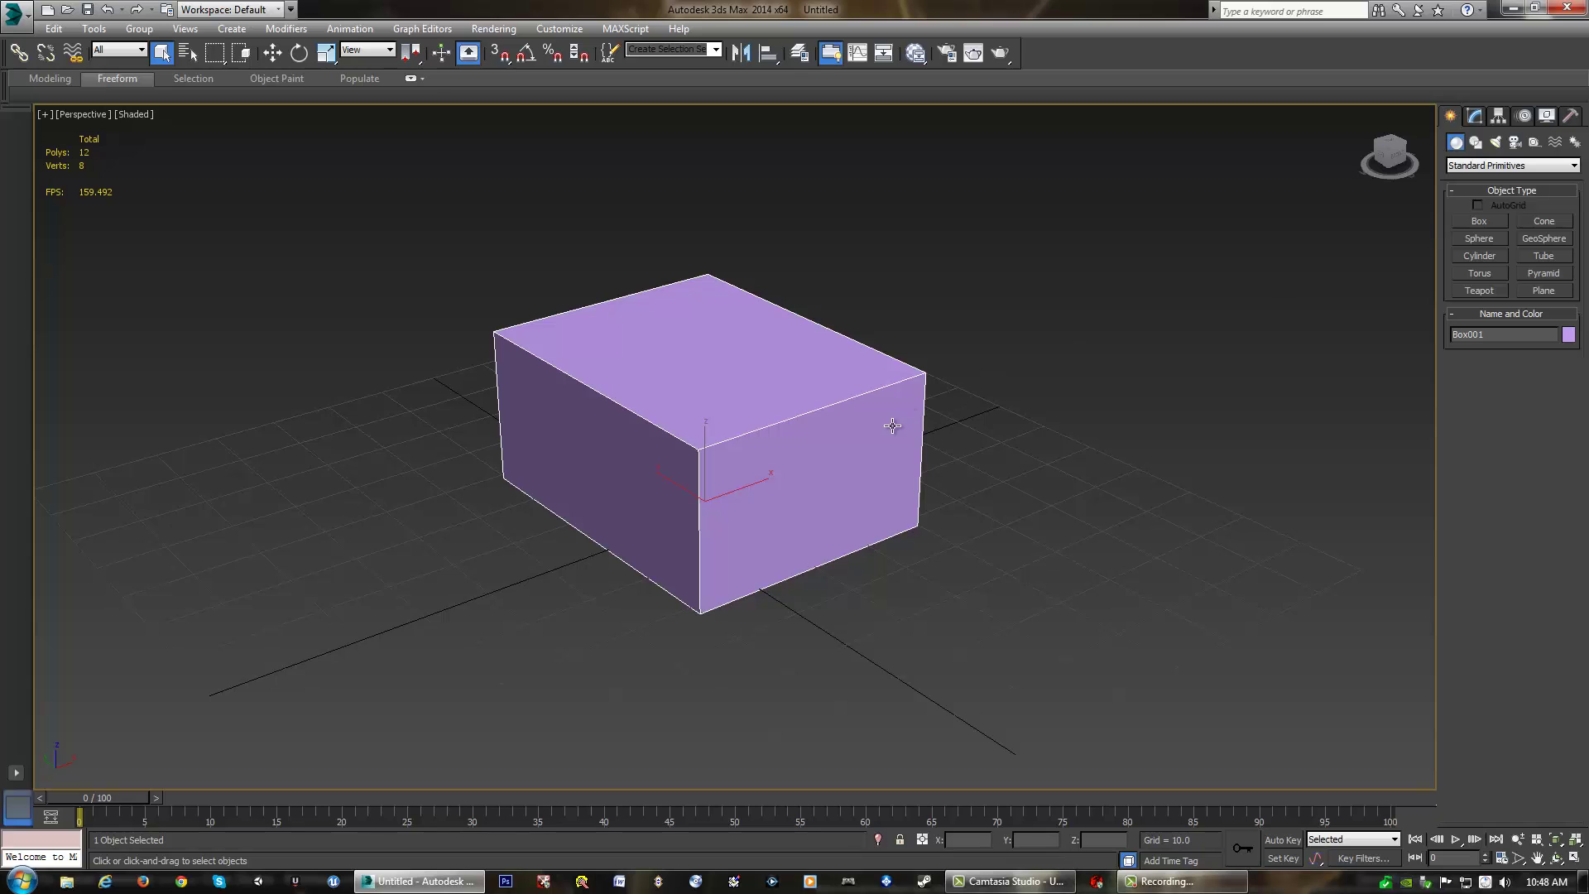
mouse_move(892, 426)
middle_mouse_down()
mouse_move(877, 444)
mouse_move(917, 443)
middle_mouse_up()
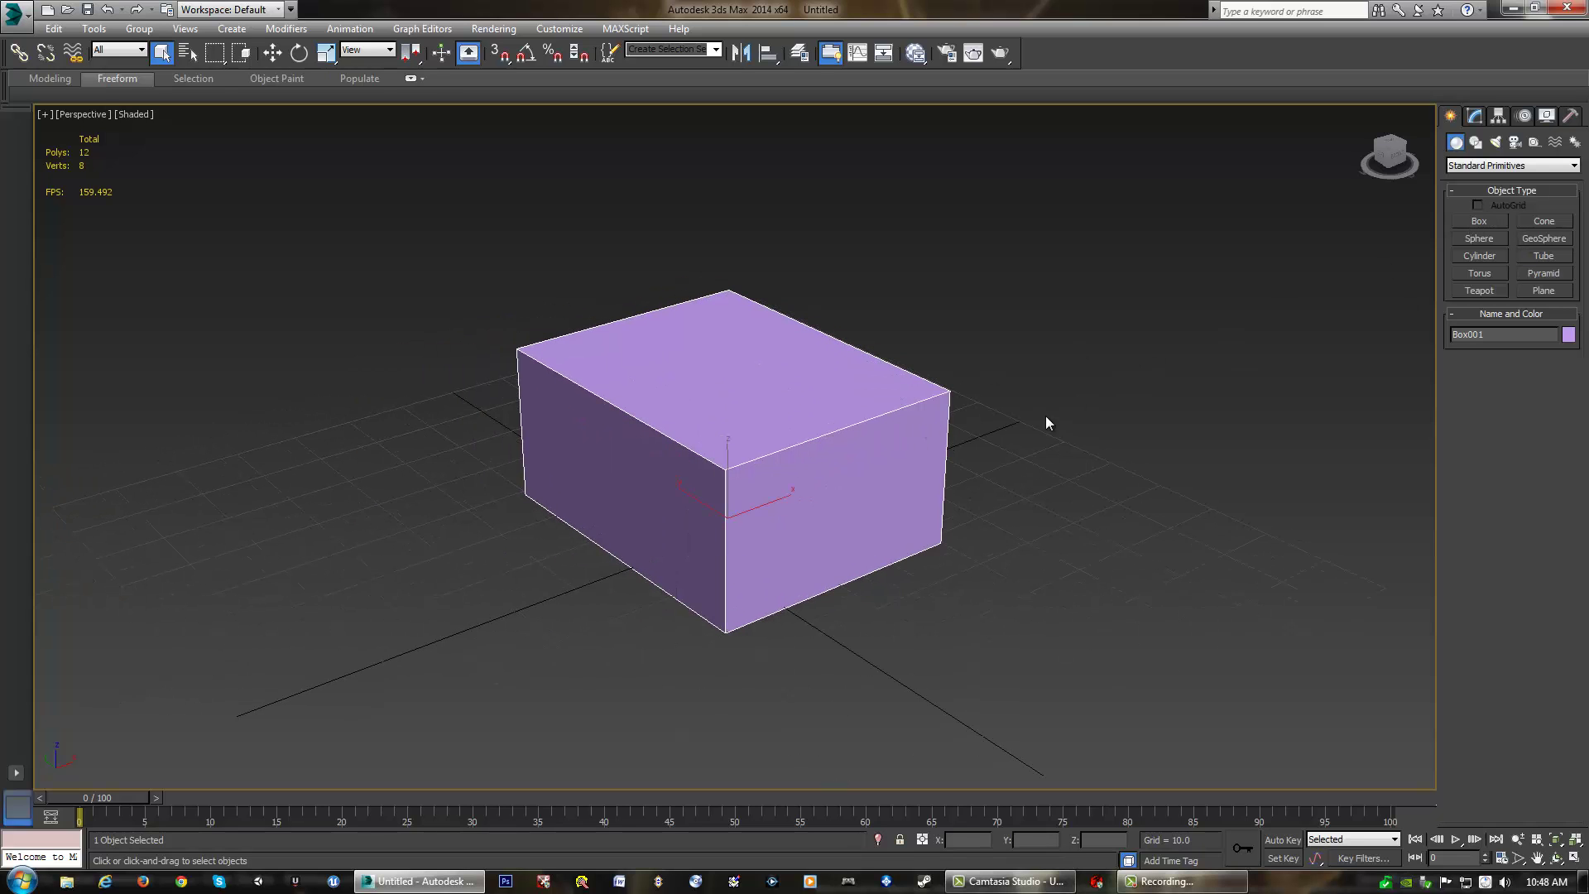
middle_click_drag(1046, 417, 956, 448, "alt")
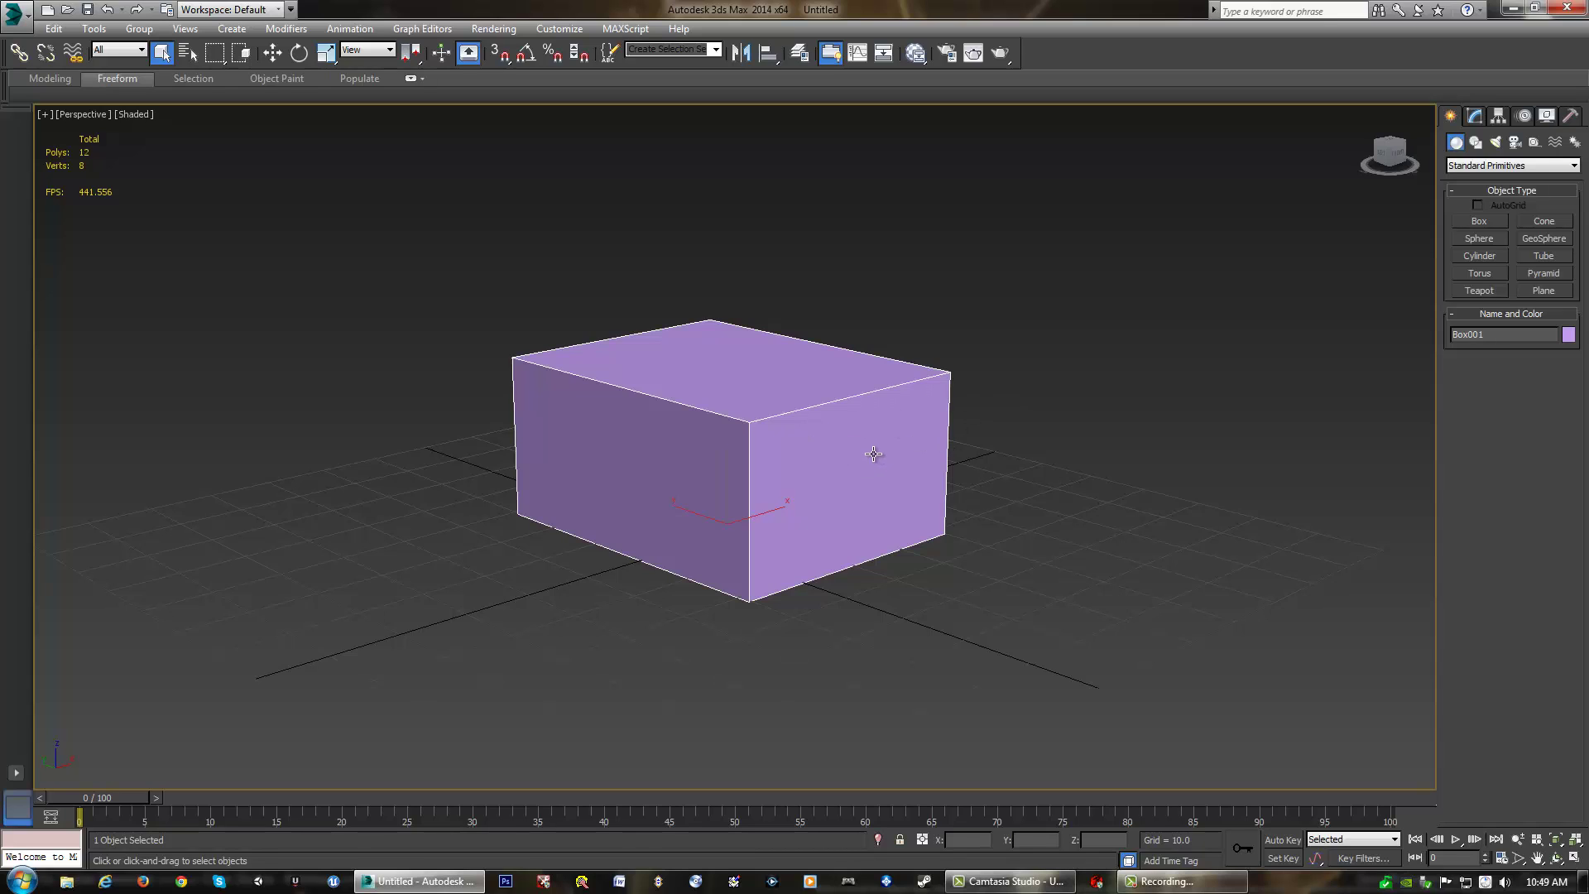
Reselect the box and modify its parameters, setting the length to 100 and the length segments to 3
left_click(1010, 361)
left_click(894, 397)
left_click(1477, 121)
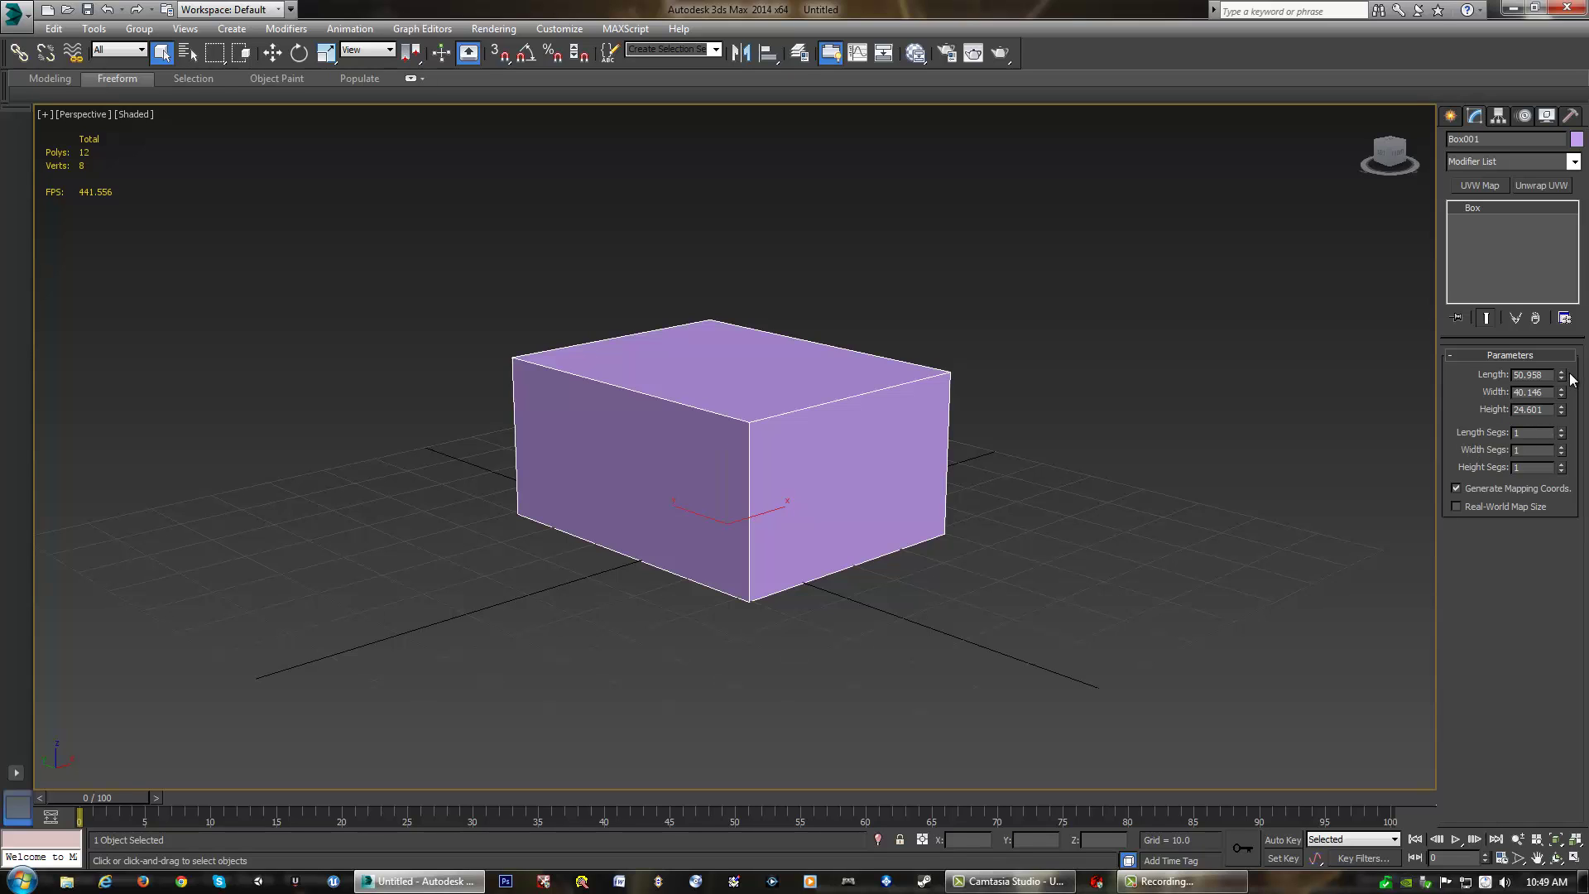
left_click_drag(1562, 375, 1495, 379)
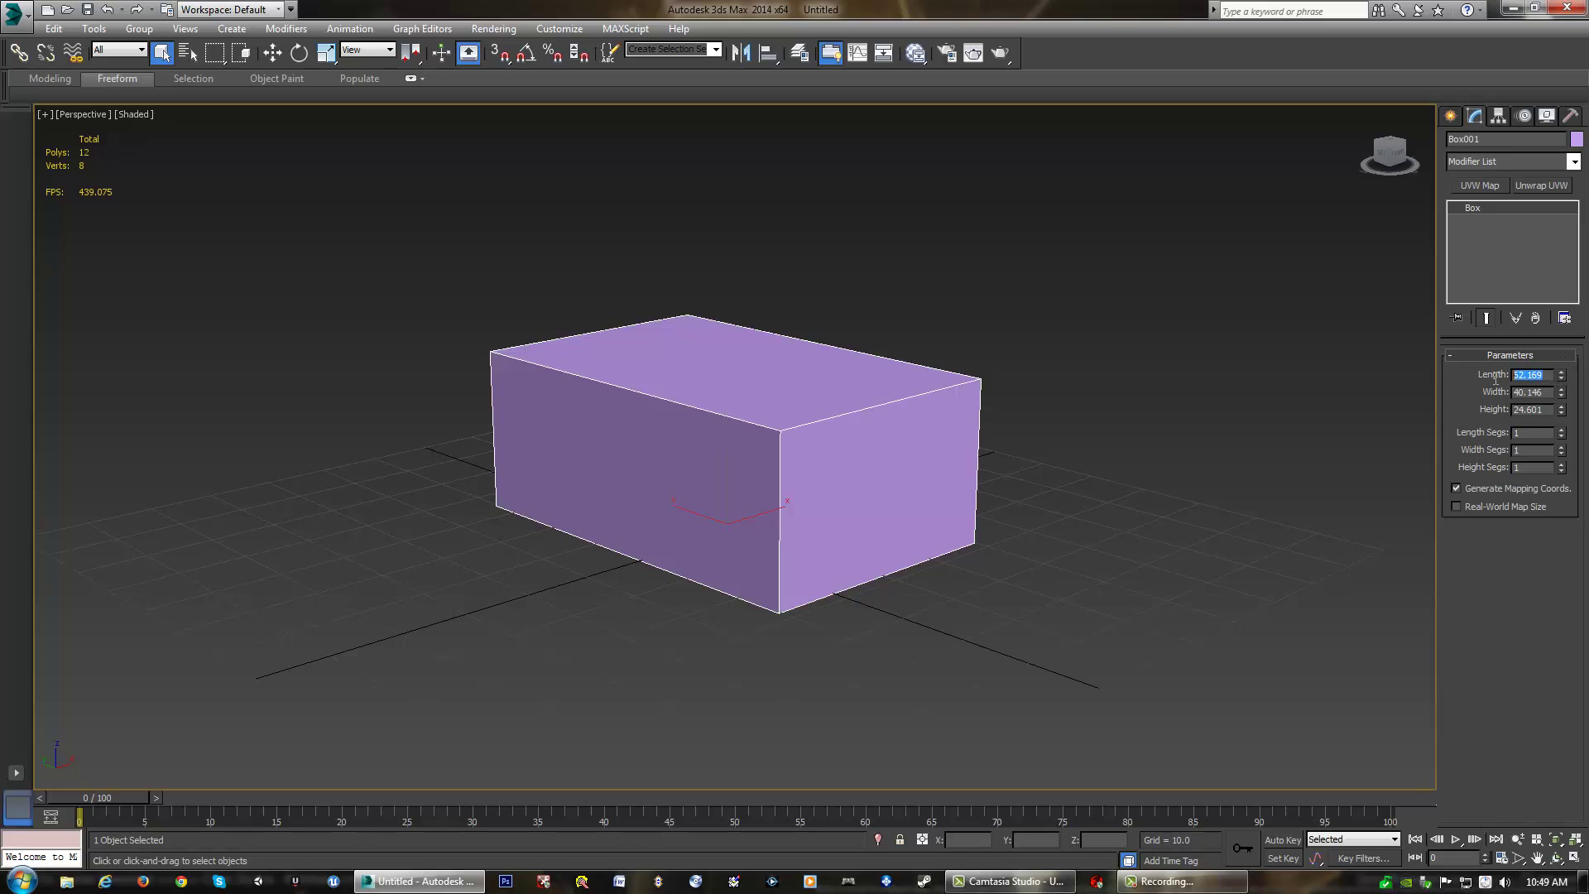
type("100")
key("Return")
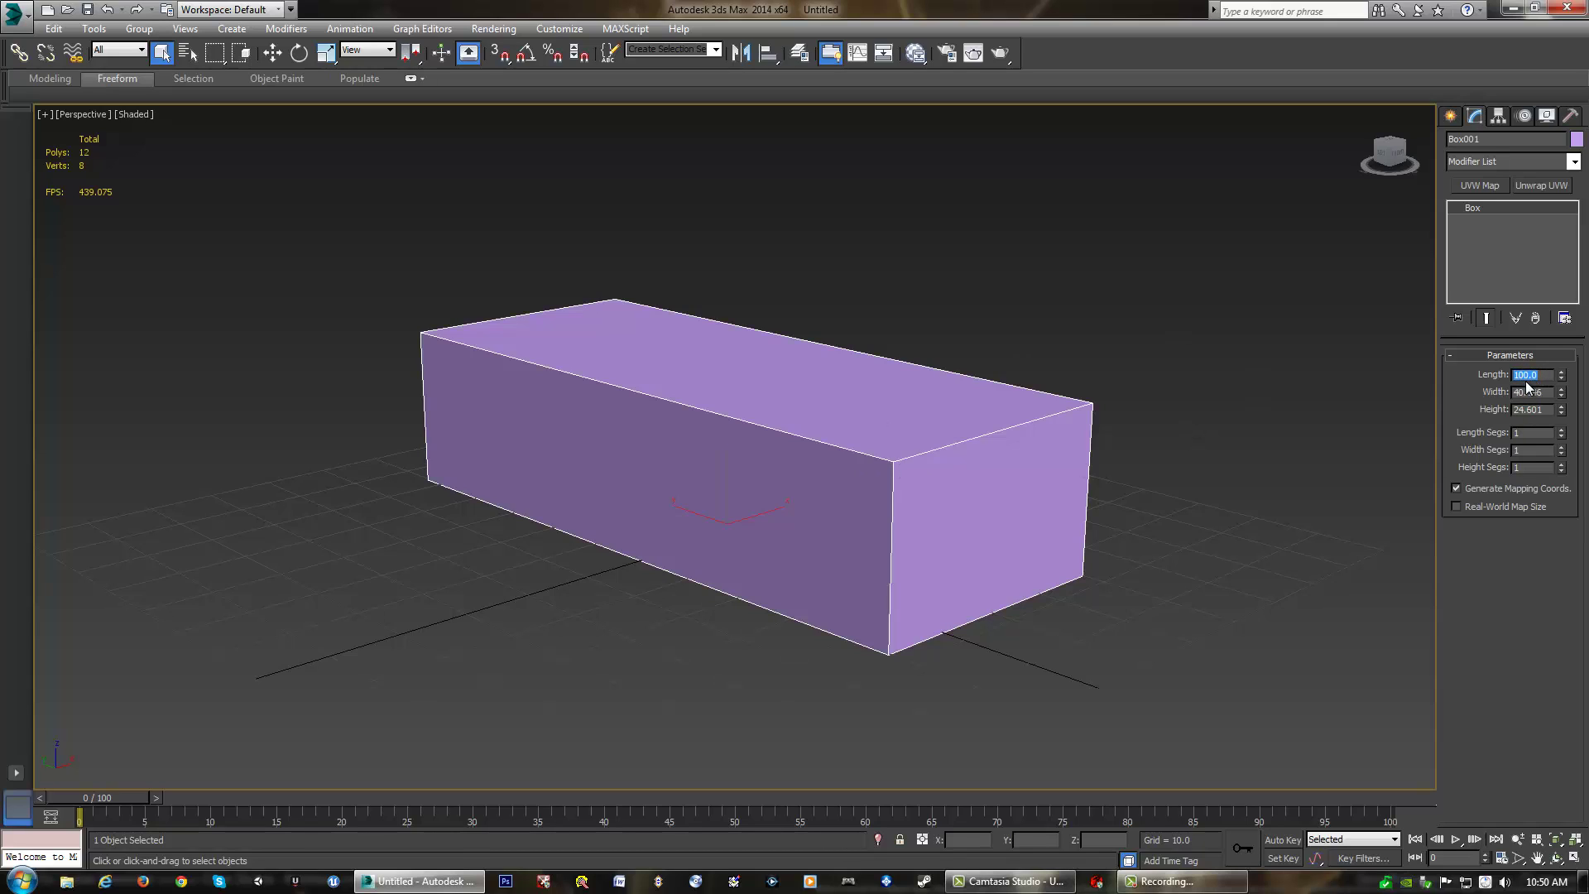
left_click(1561, 430)
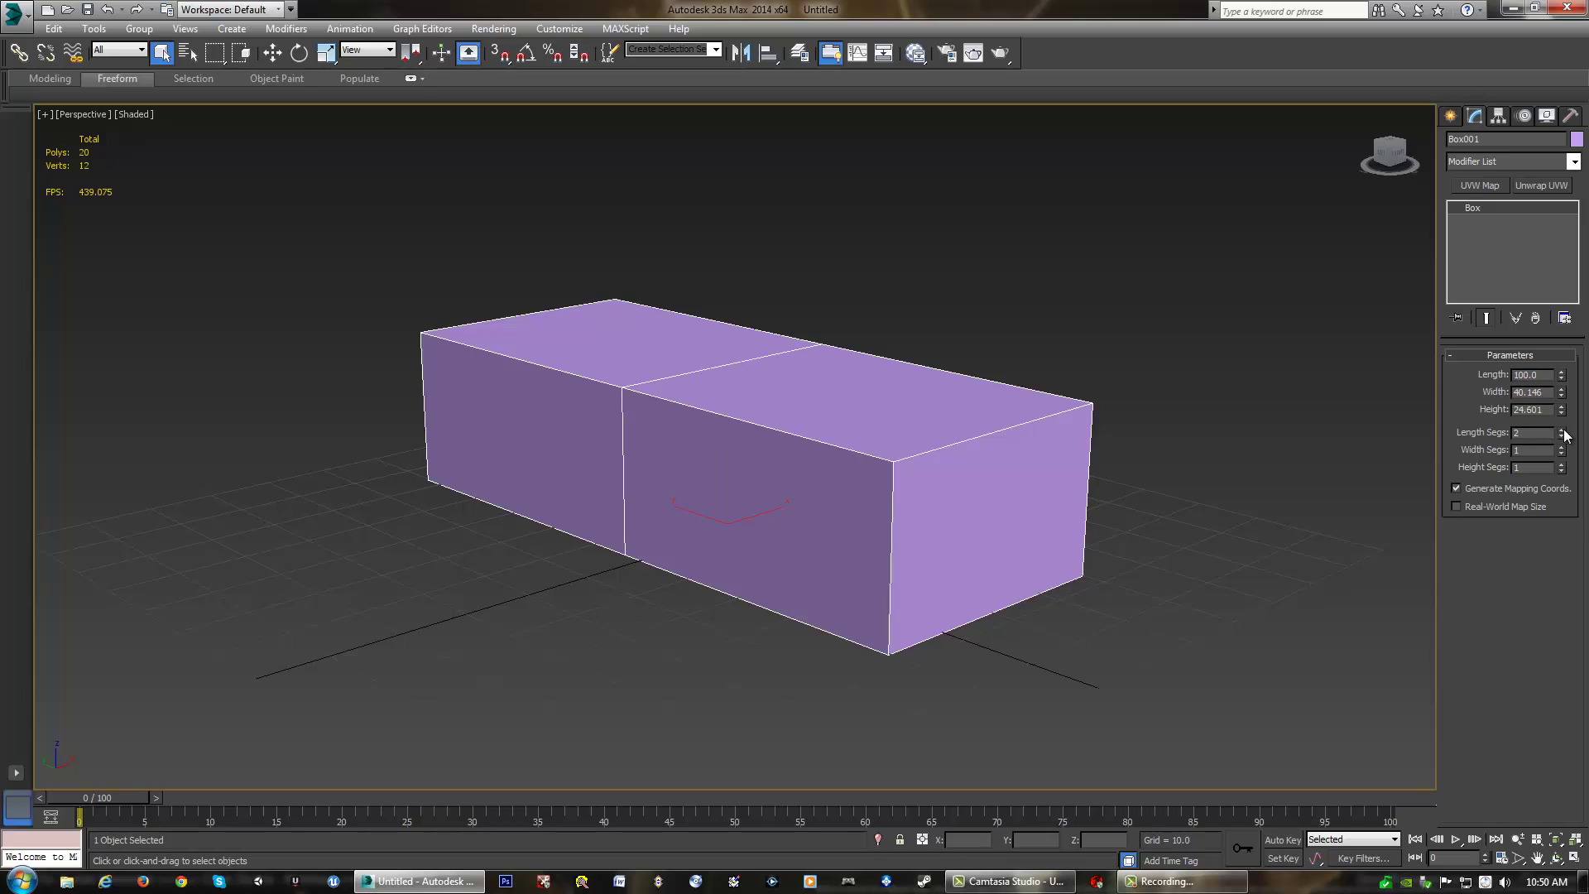
left_click(1562, 430)
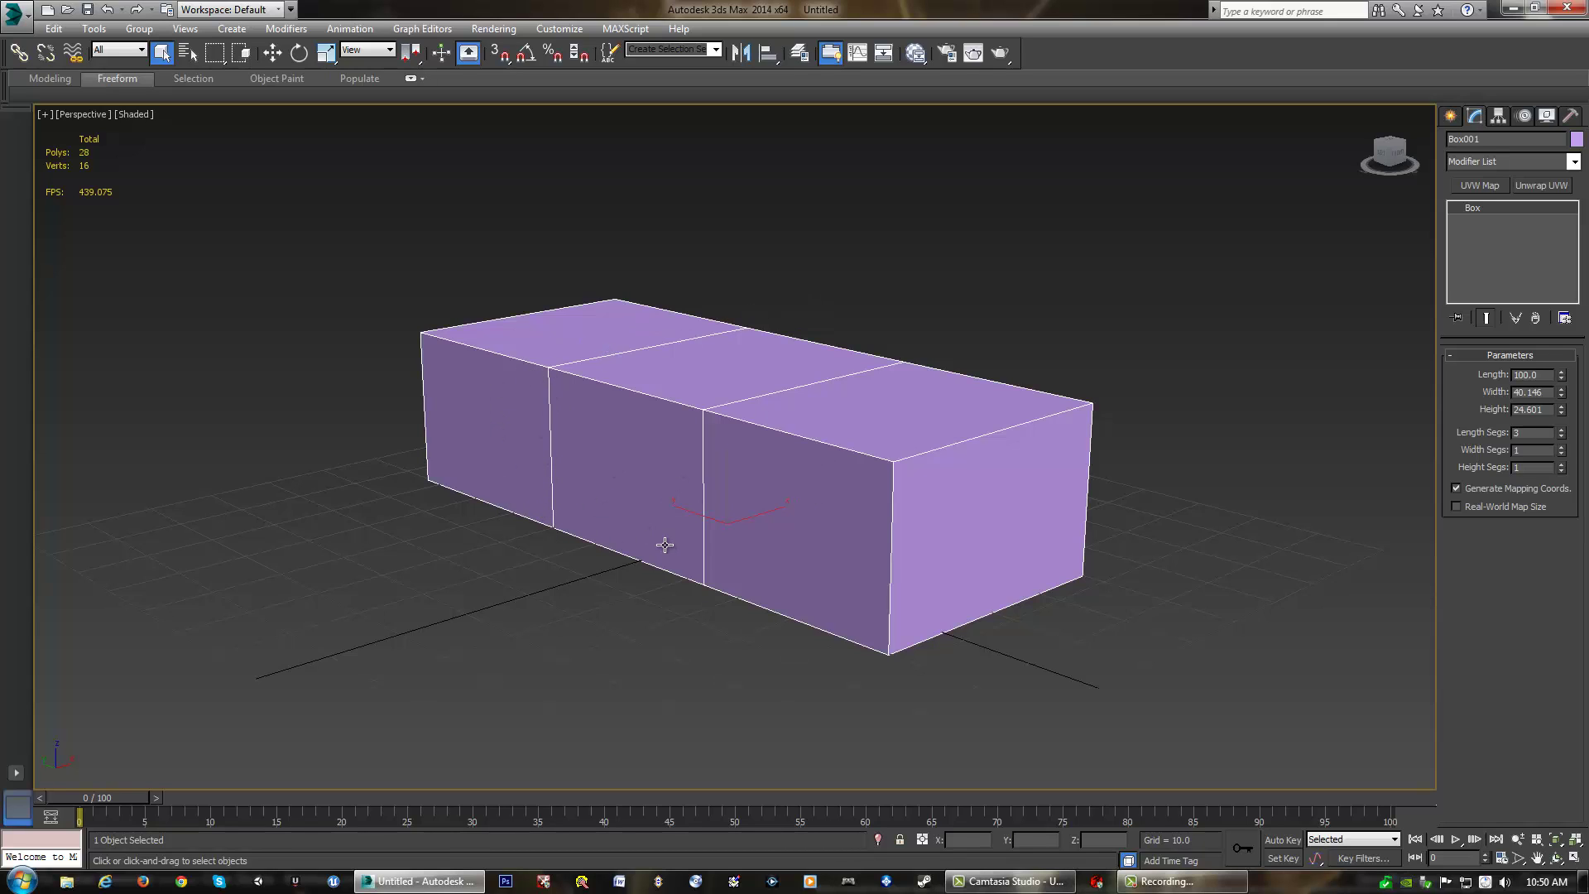
Delete the three-segment box from the scene
middle_click_drag(713, 493, 750, 514)
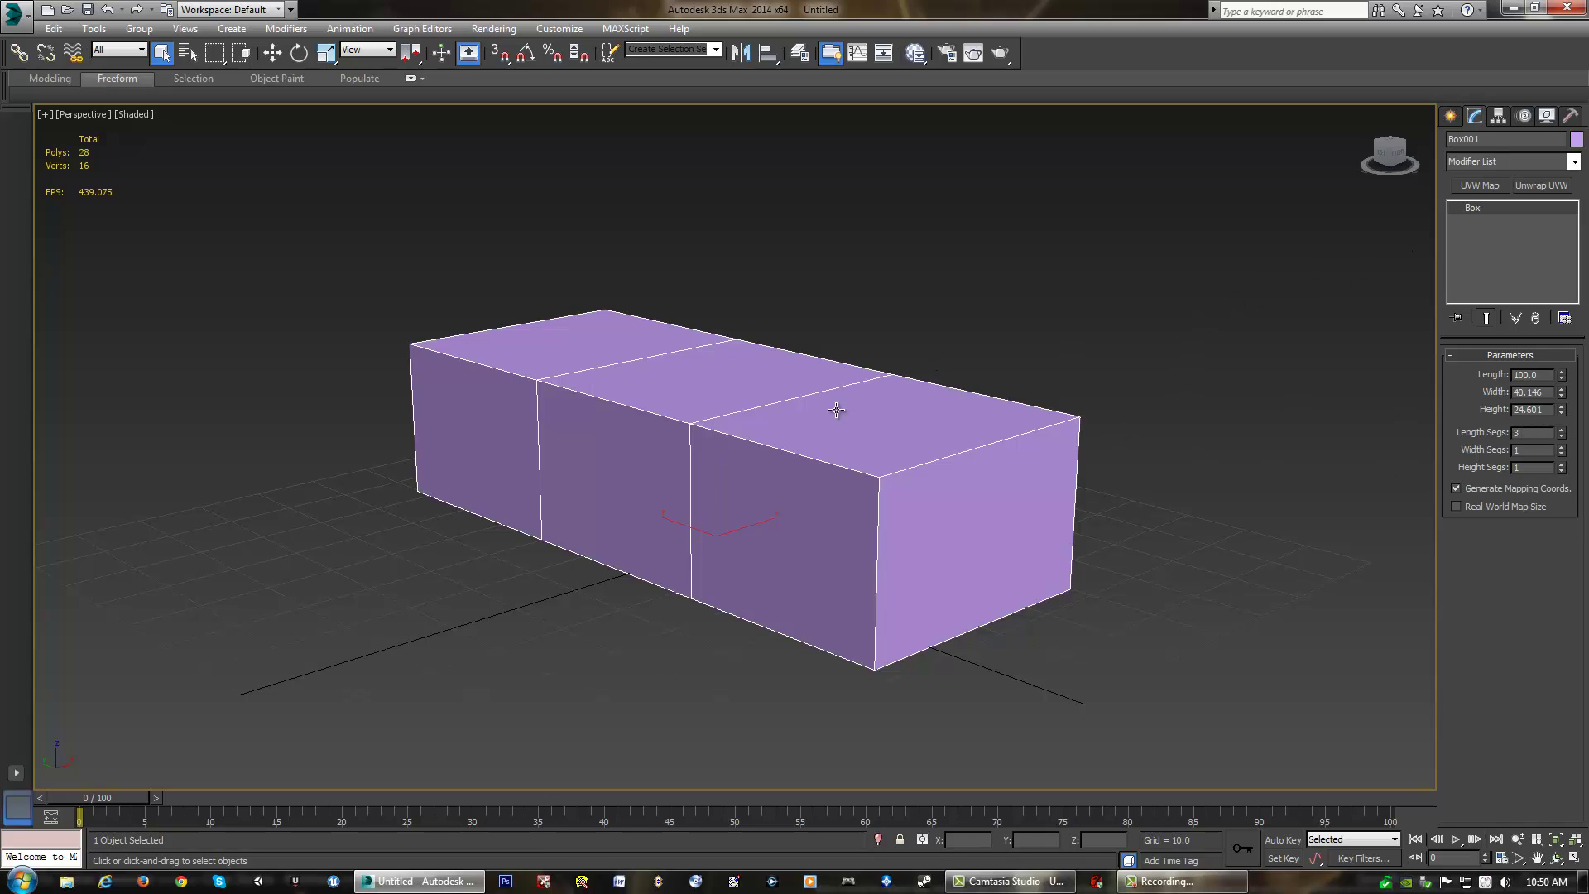
middle_click_drag(791, 425, 918, 420, "alt")
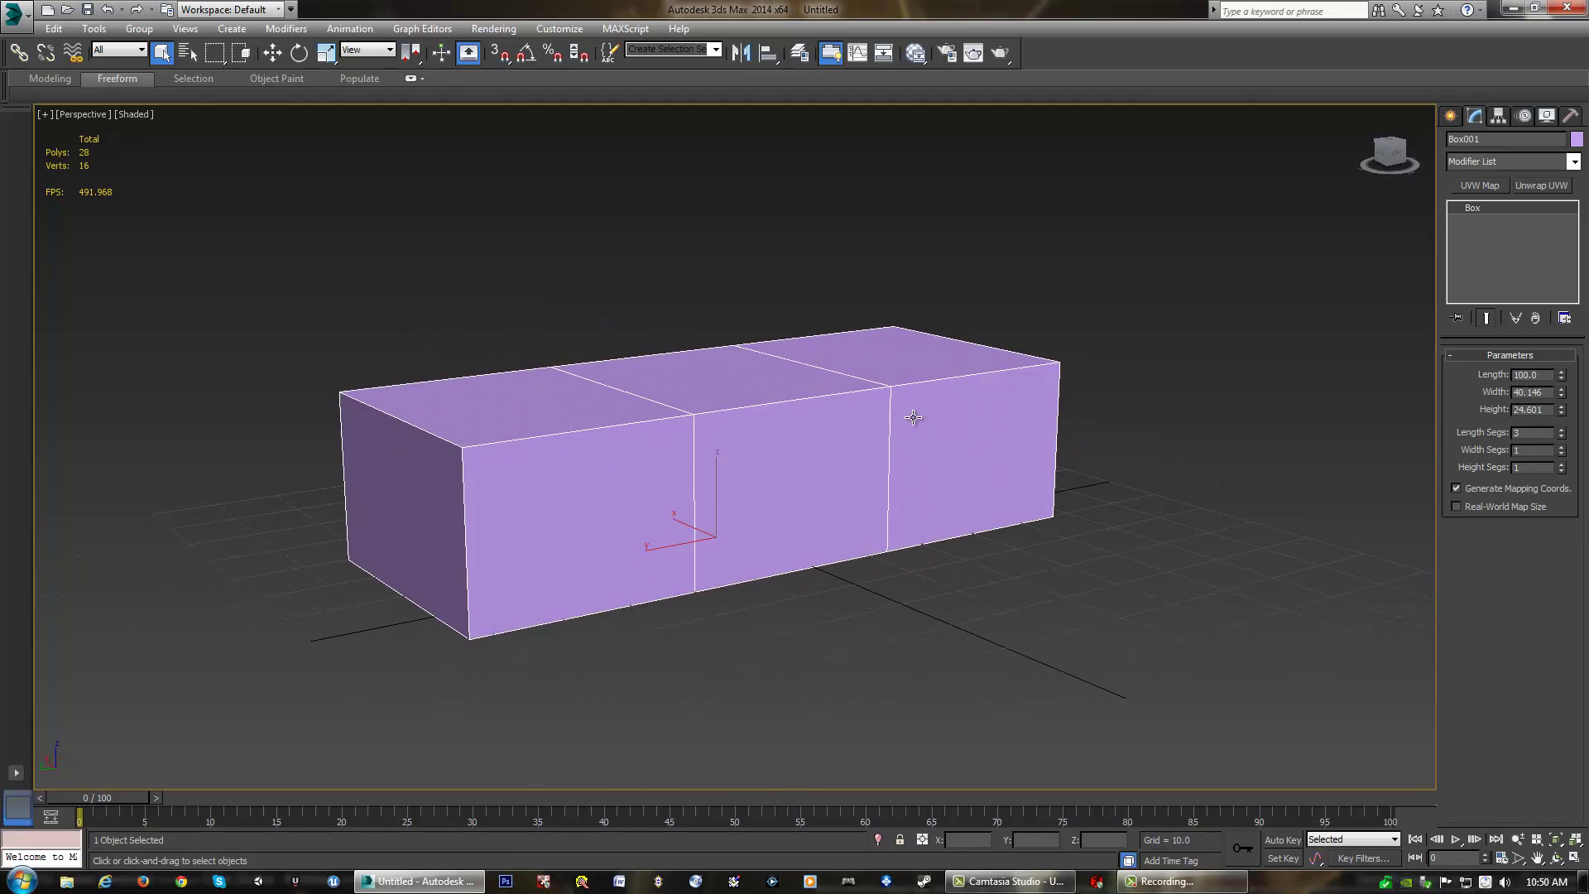
key("Delete")
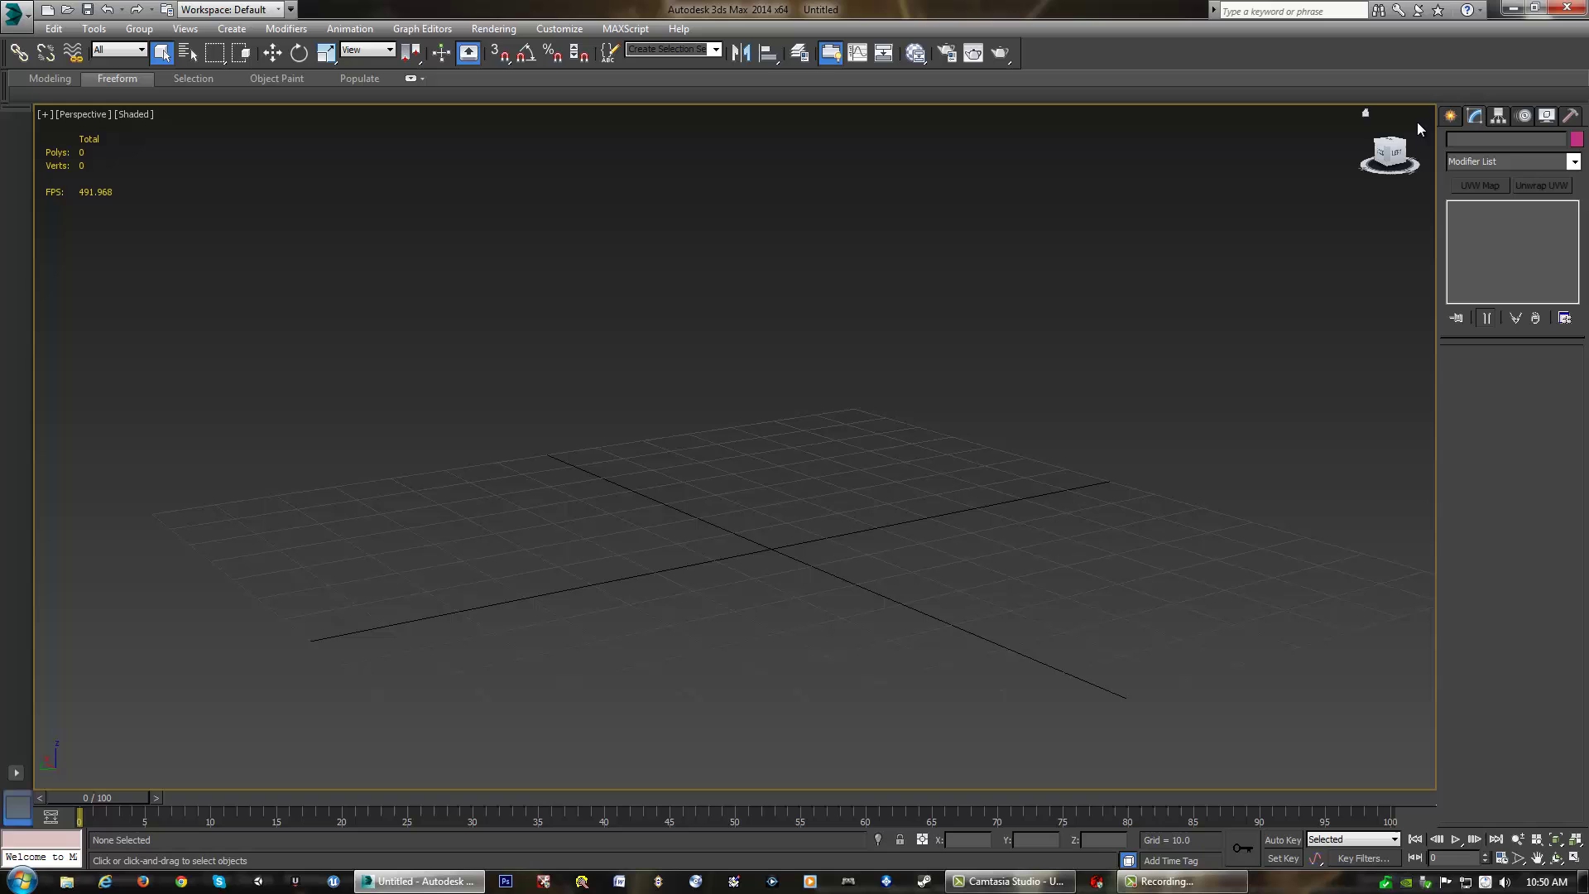
Create a Standard Primitives cylinder on the grid, about 18 in radius and 42 high
left_click(1452, 117)
middle_click_drag(1099, 367, 1191, 362, "alt")
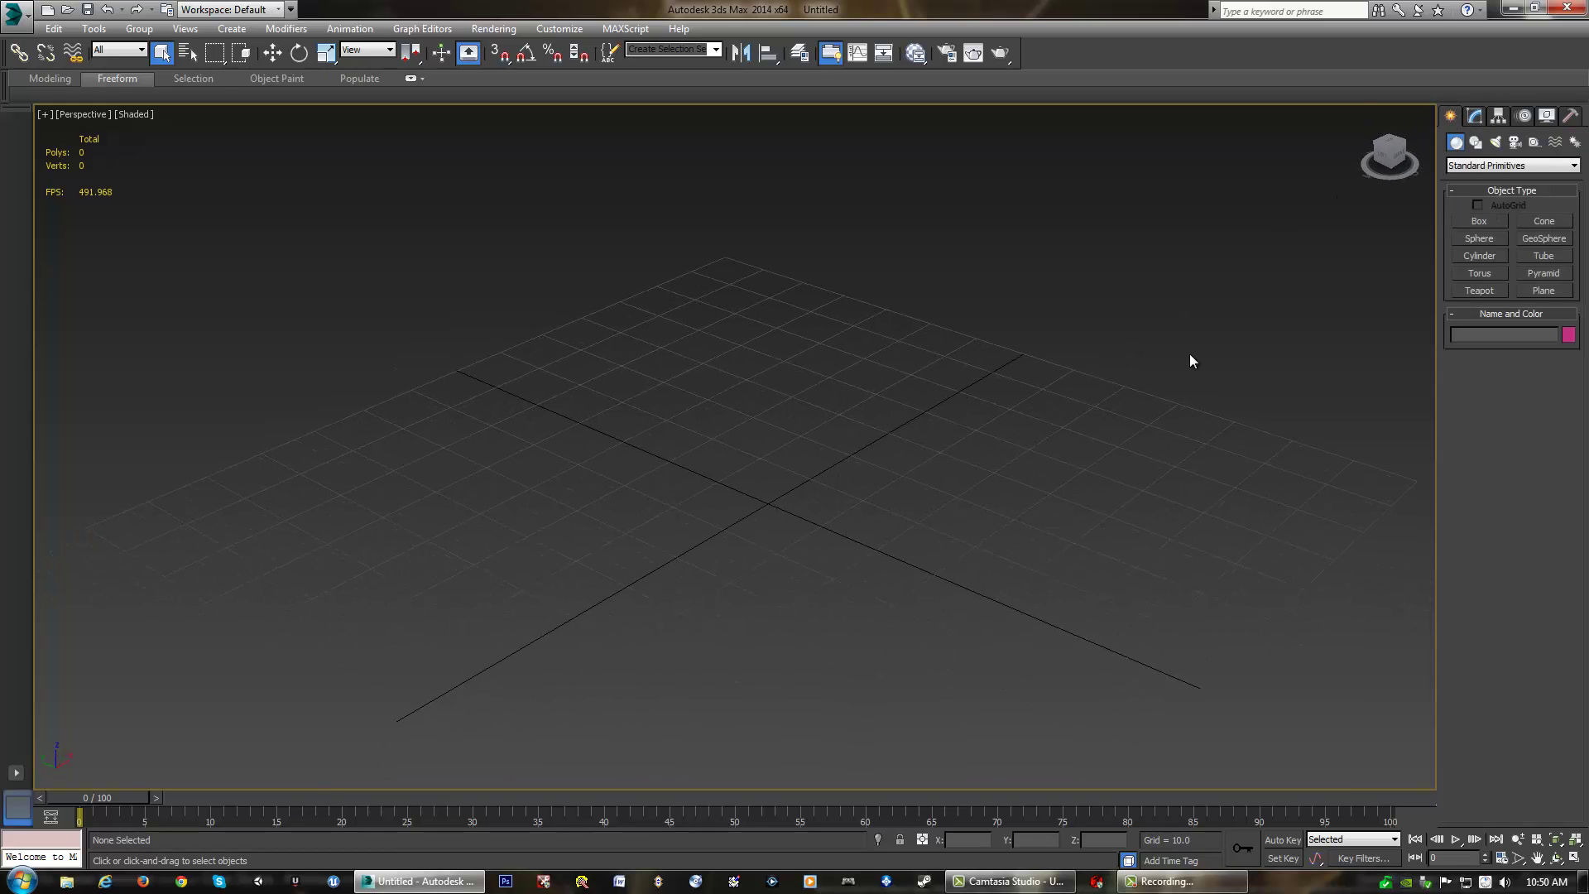
left_click(1478, 257)
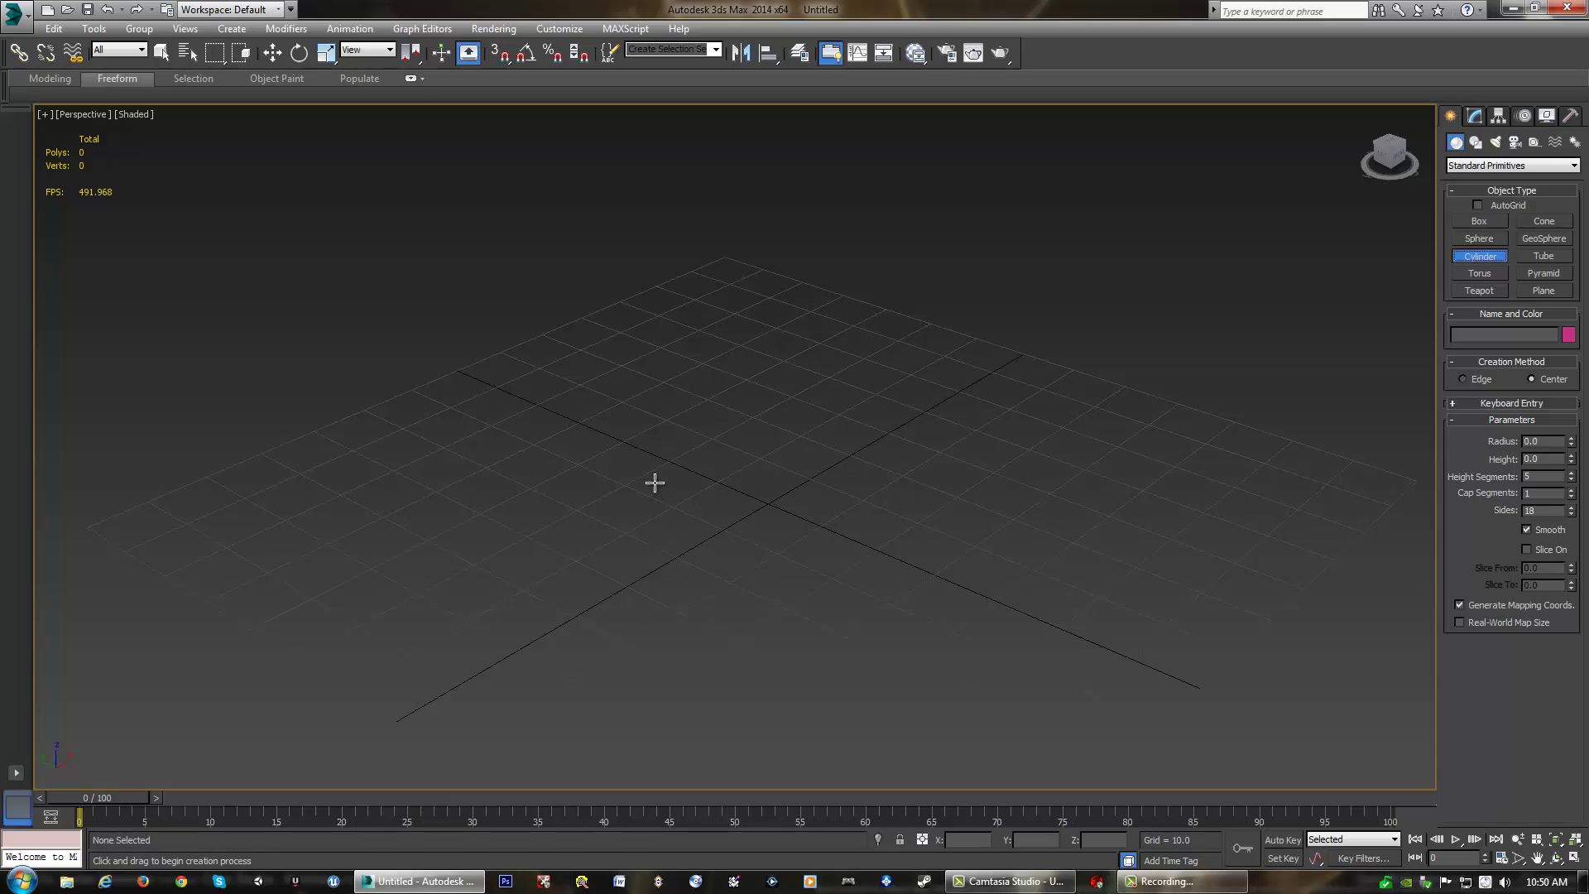
left_click_drag(669, 561, 774, 525)
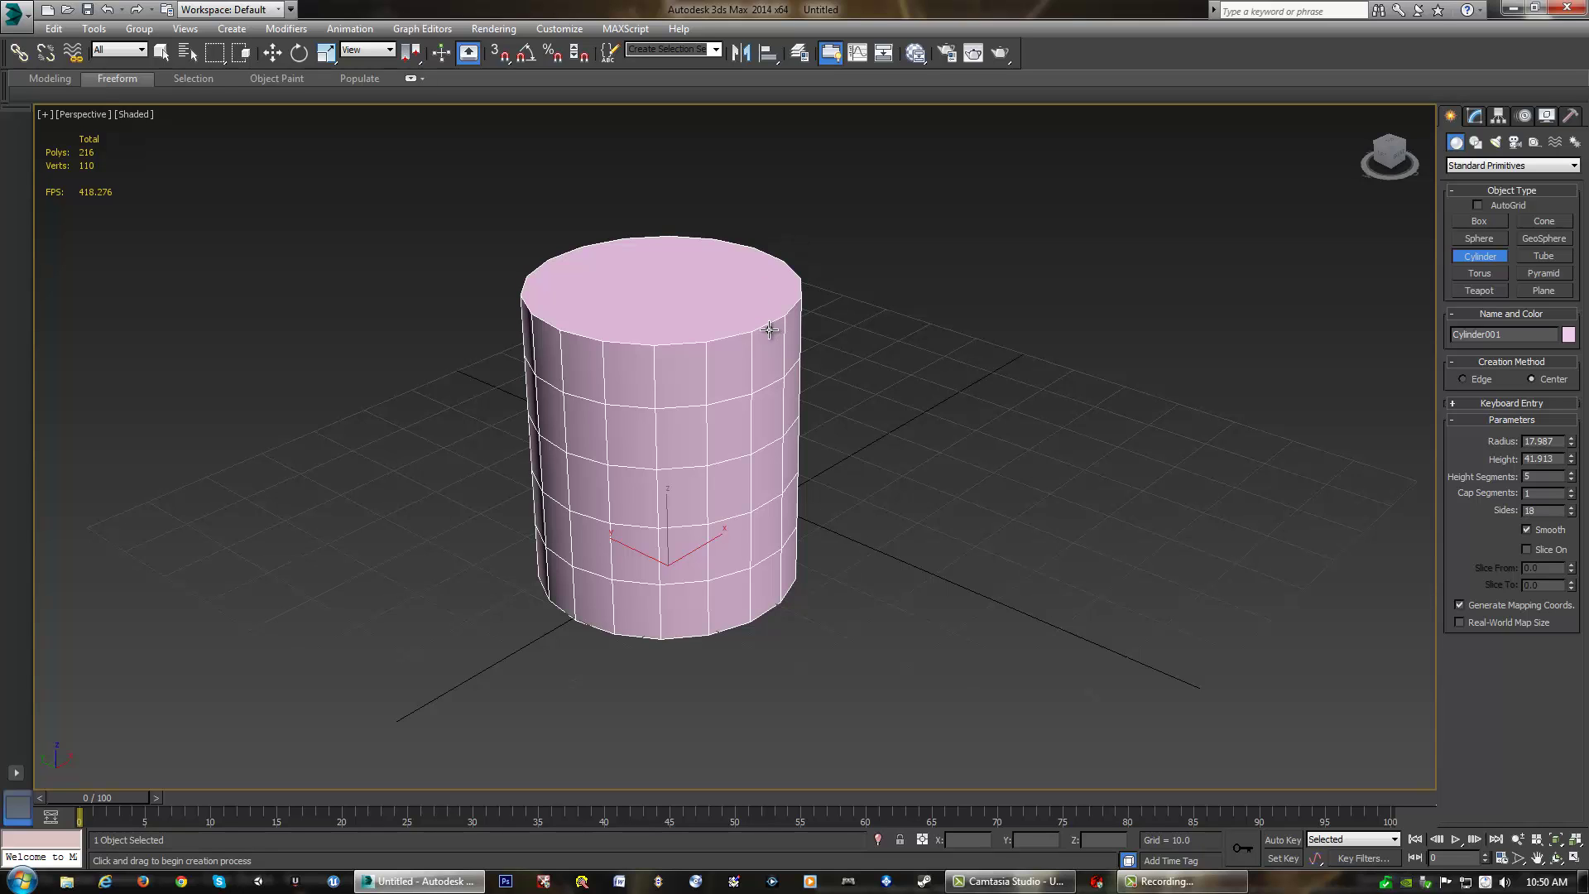
middle_click_drag(770, 331, 849, 324)
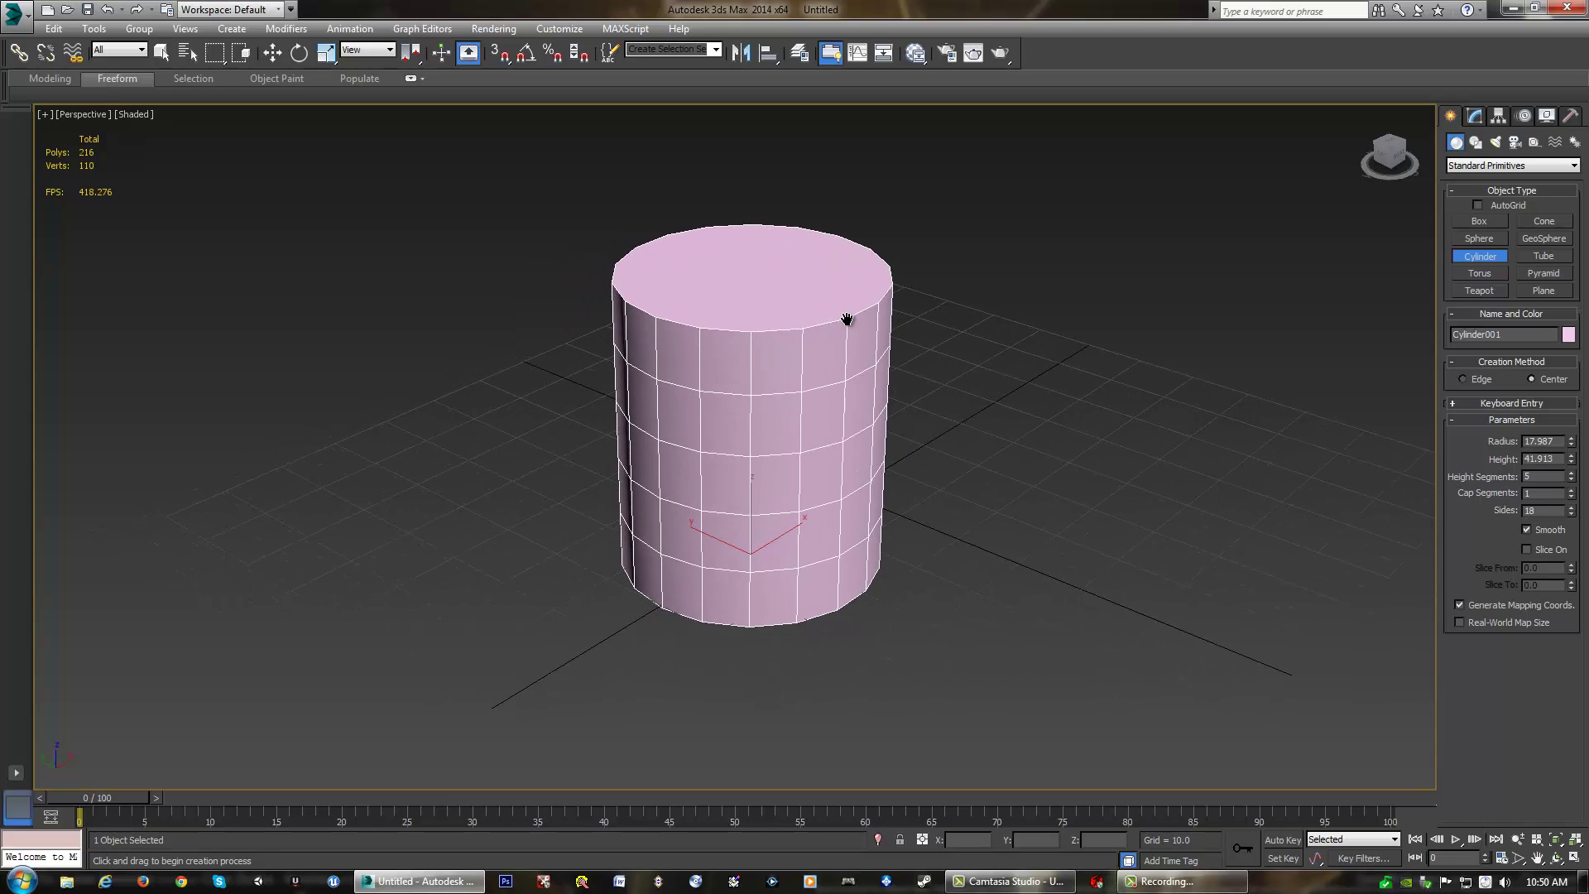
Exit cylinder creation mode and display the cylinder's editable parameters
right_click(975, 285)
middle_click_drag(813, 429, 805, 451)
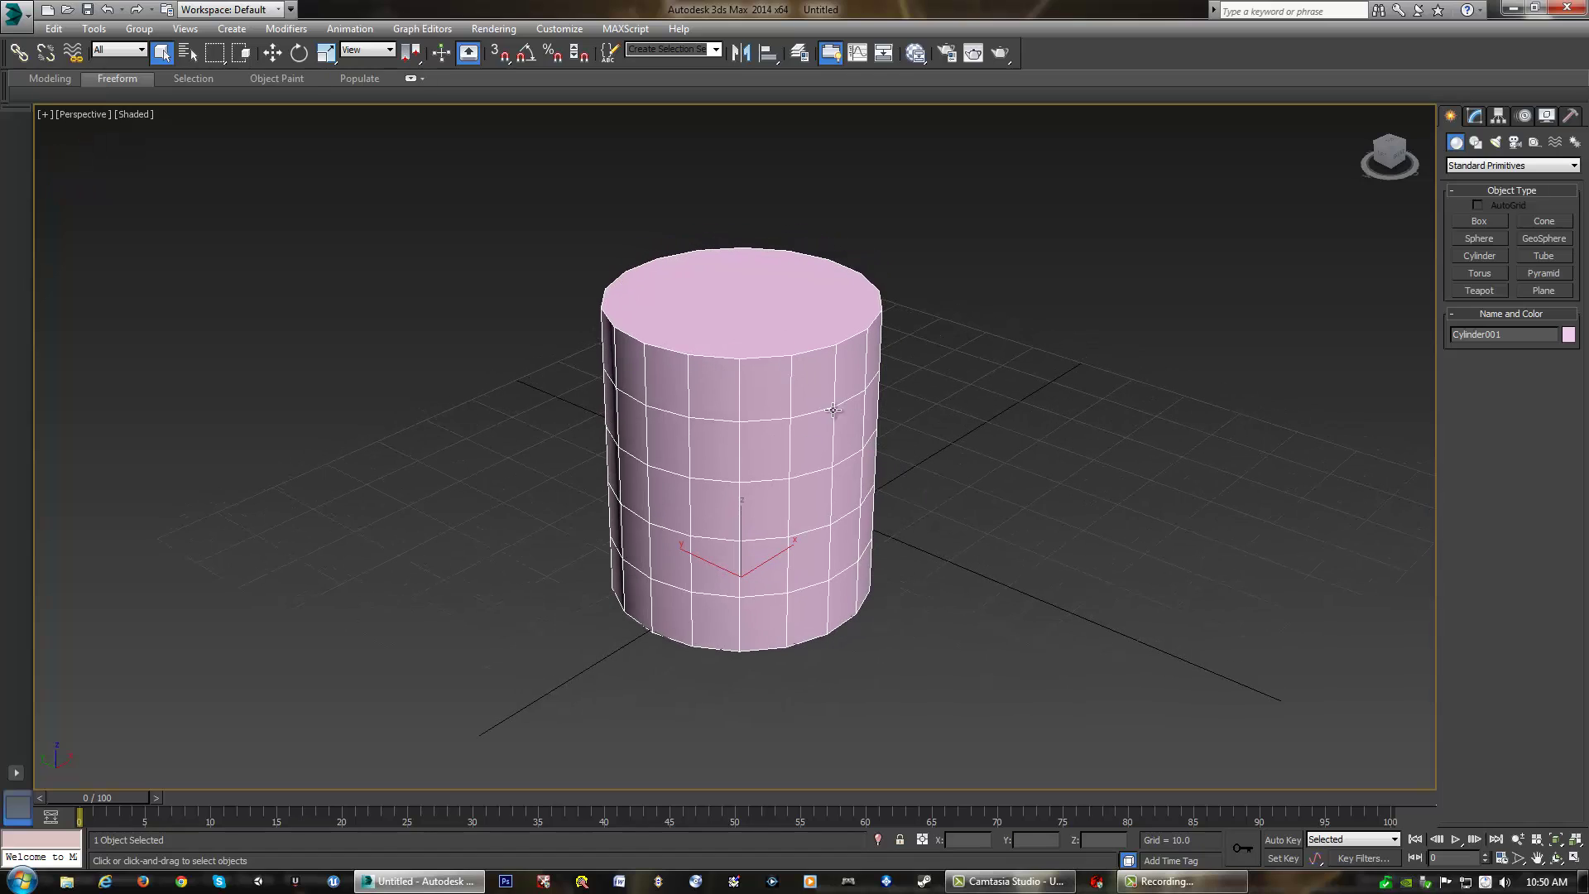
left_click(1476, 117)
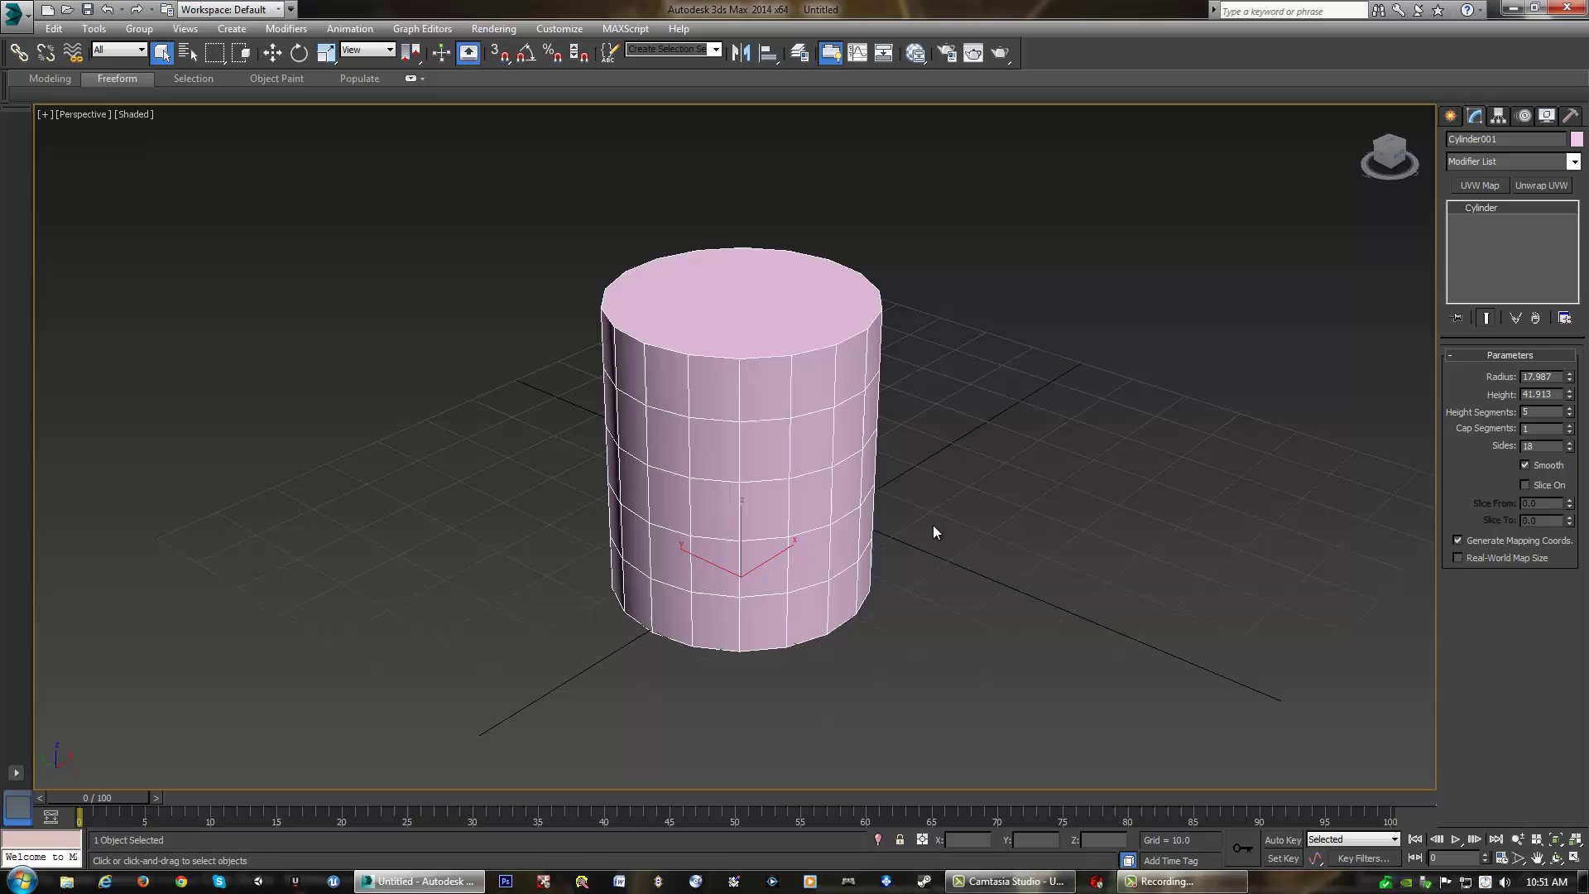
middle_click_drag(922, 526, 858, 403, "alt")
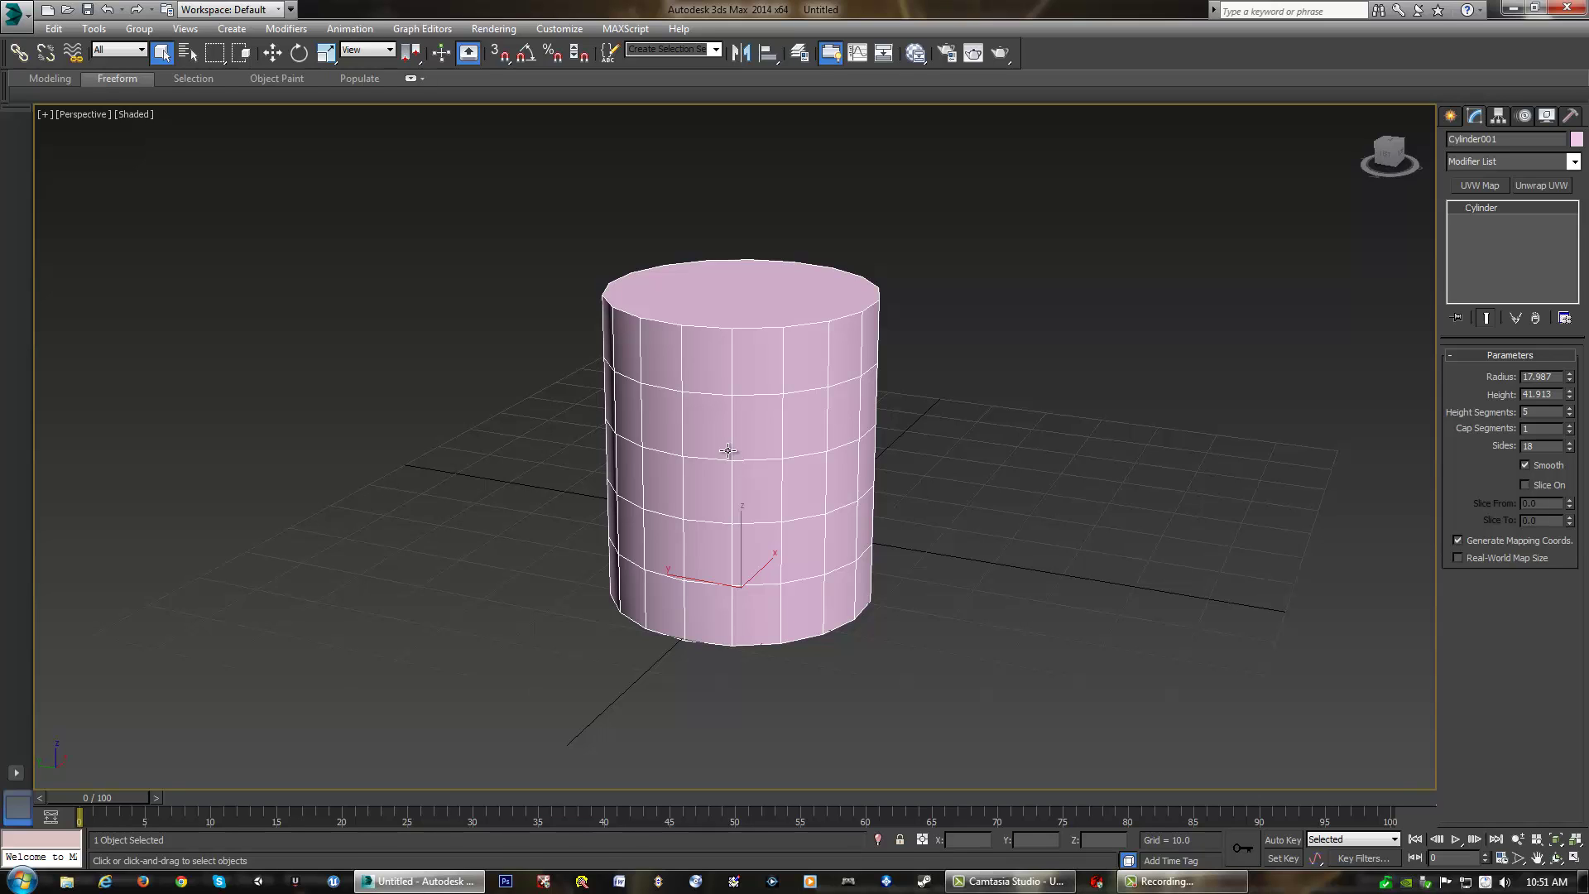
middle_click_drag(808, 468, 825, 474)
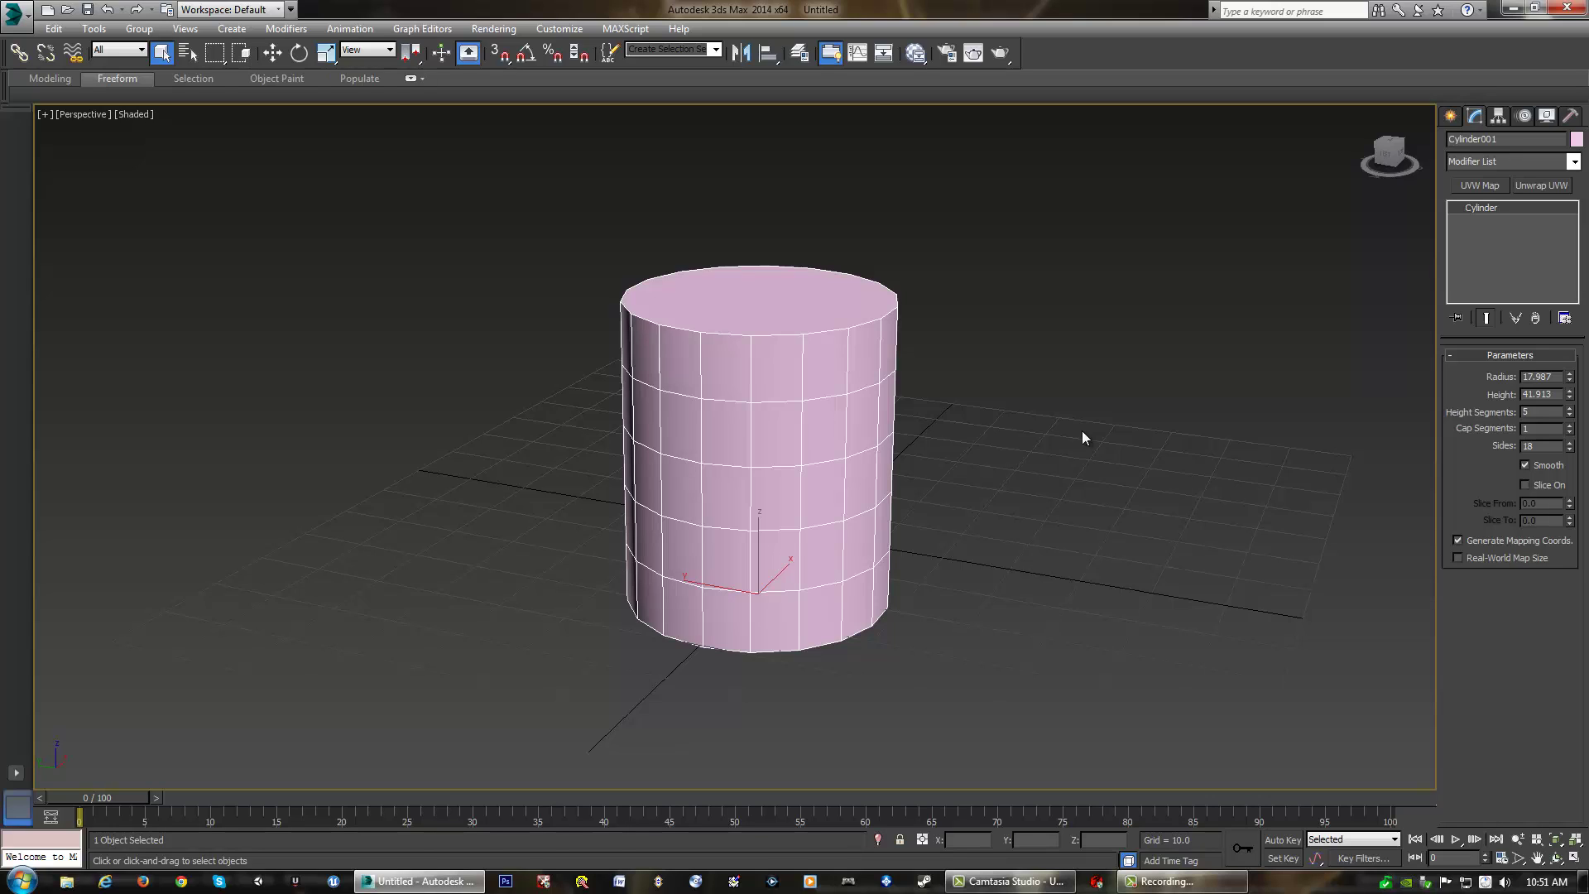
Toggle the Perspective viewport between wireframe and shaded display twice, ending in shaded mode
key("F3")
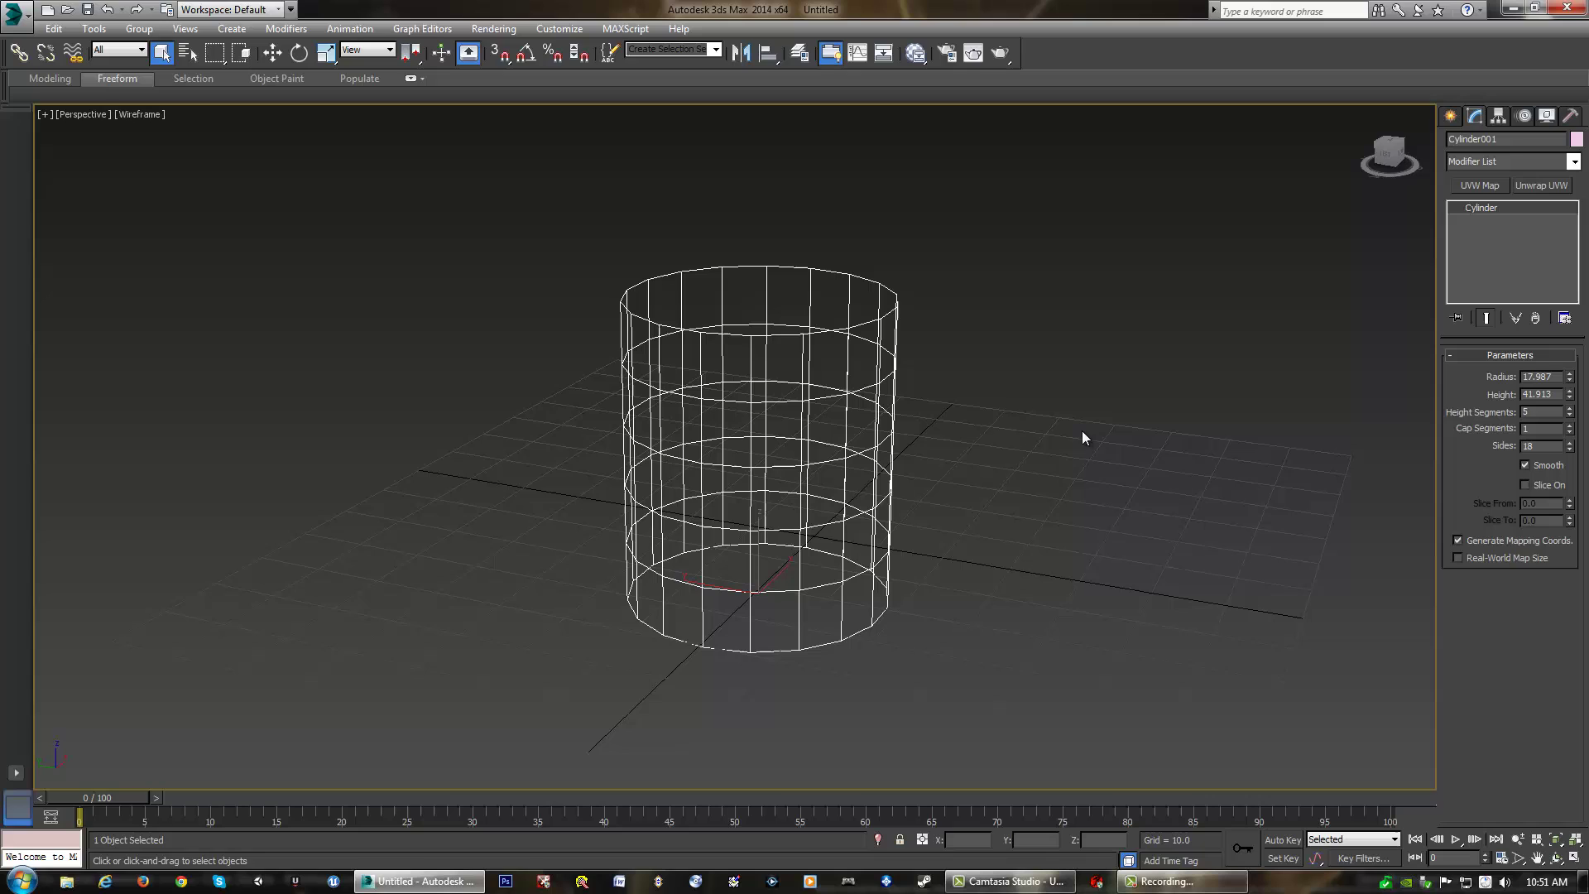
key("F3")
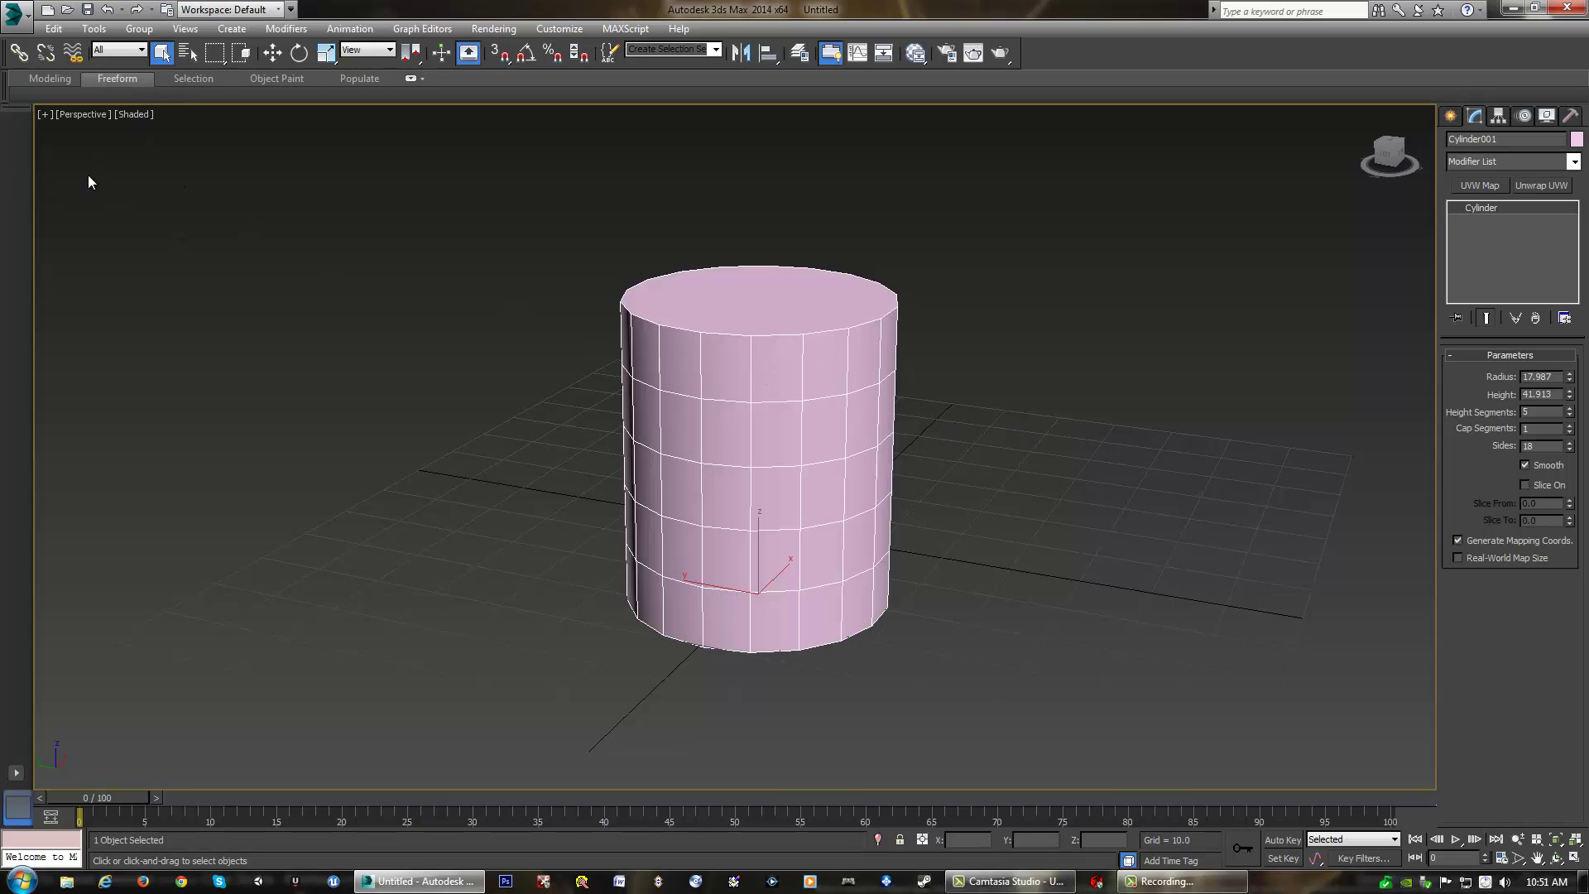
key("F3")
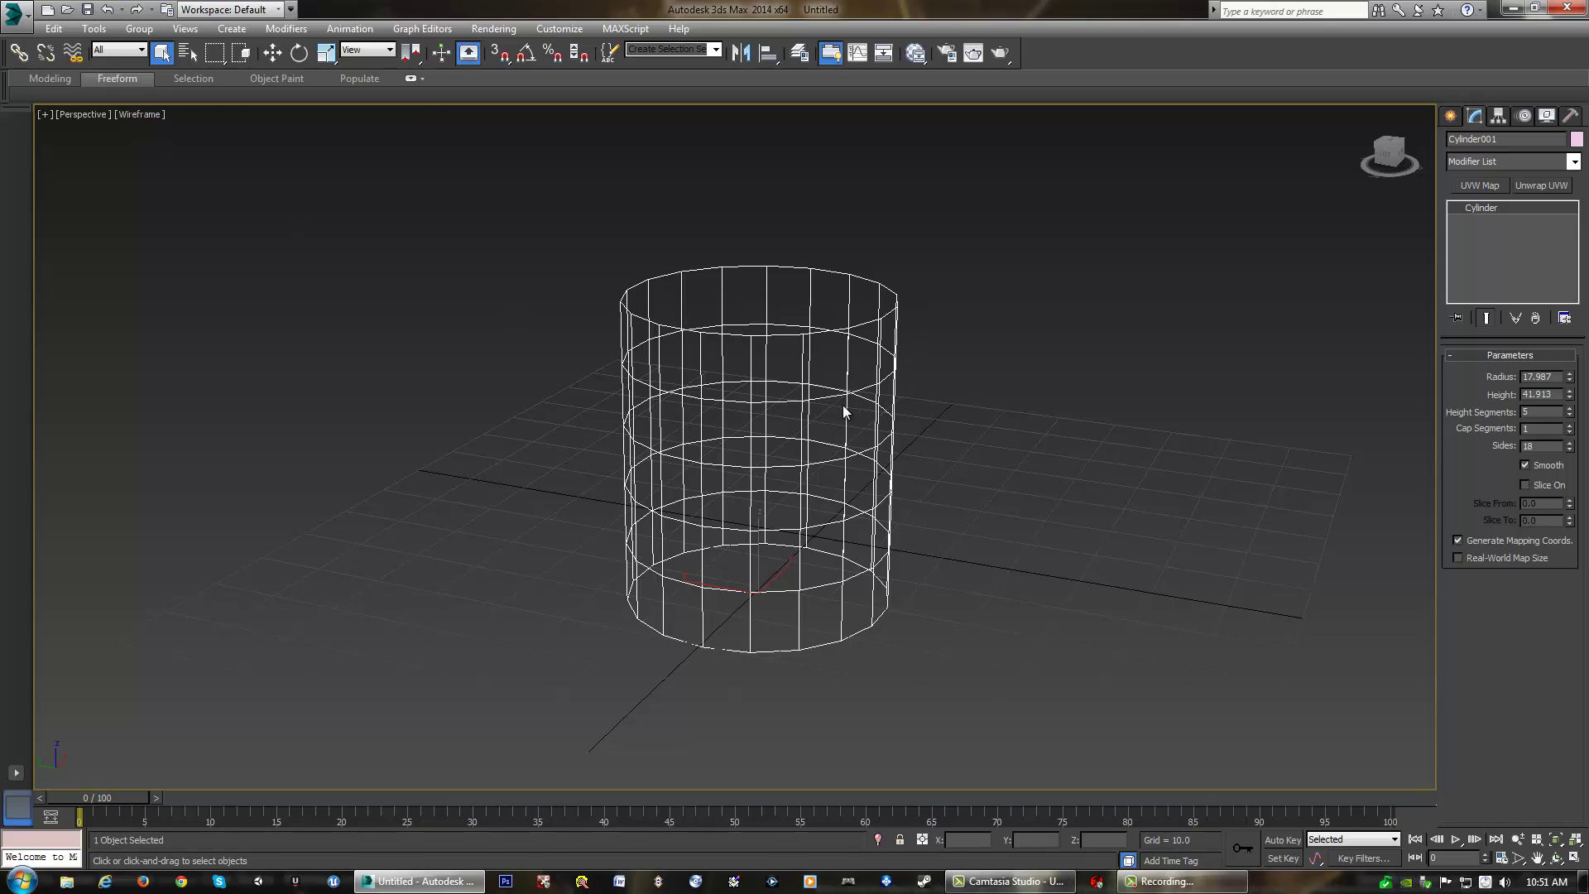
key("F3")
Deselect the cylinder and switch the edged faces display on and off again
left_click(1154, 370)
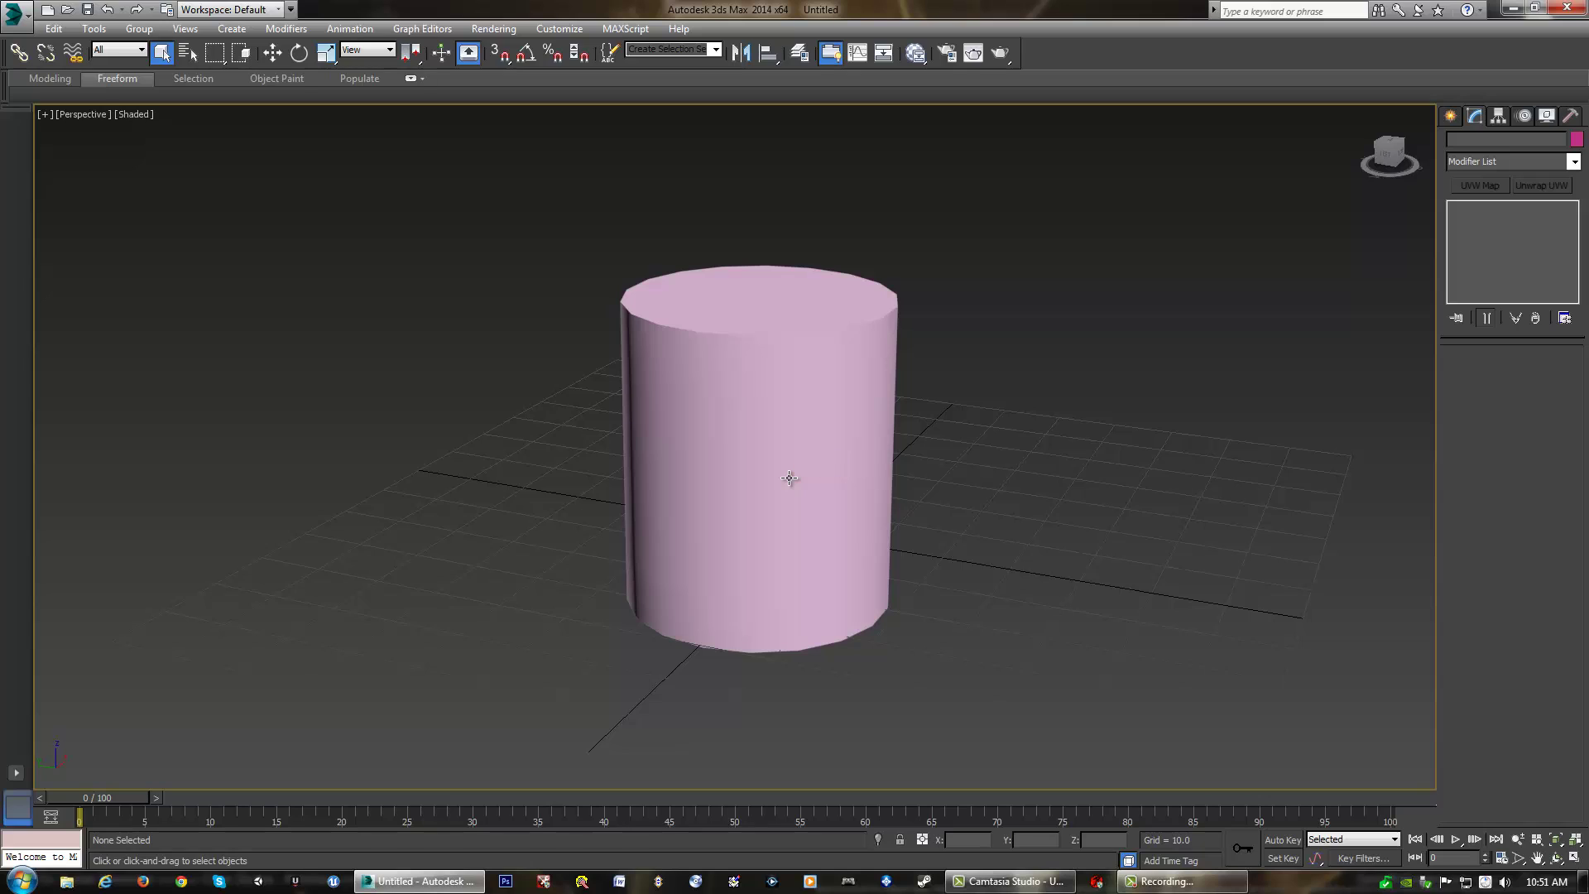
key("F4")
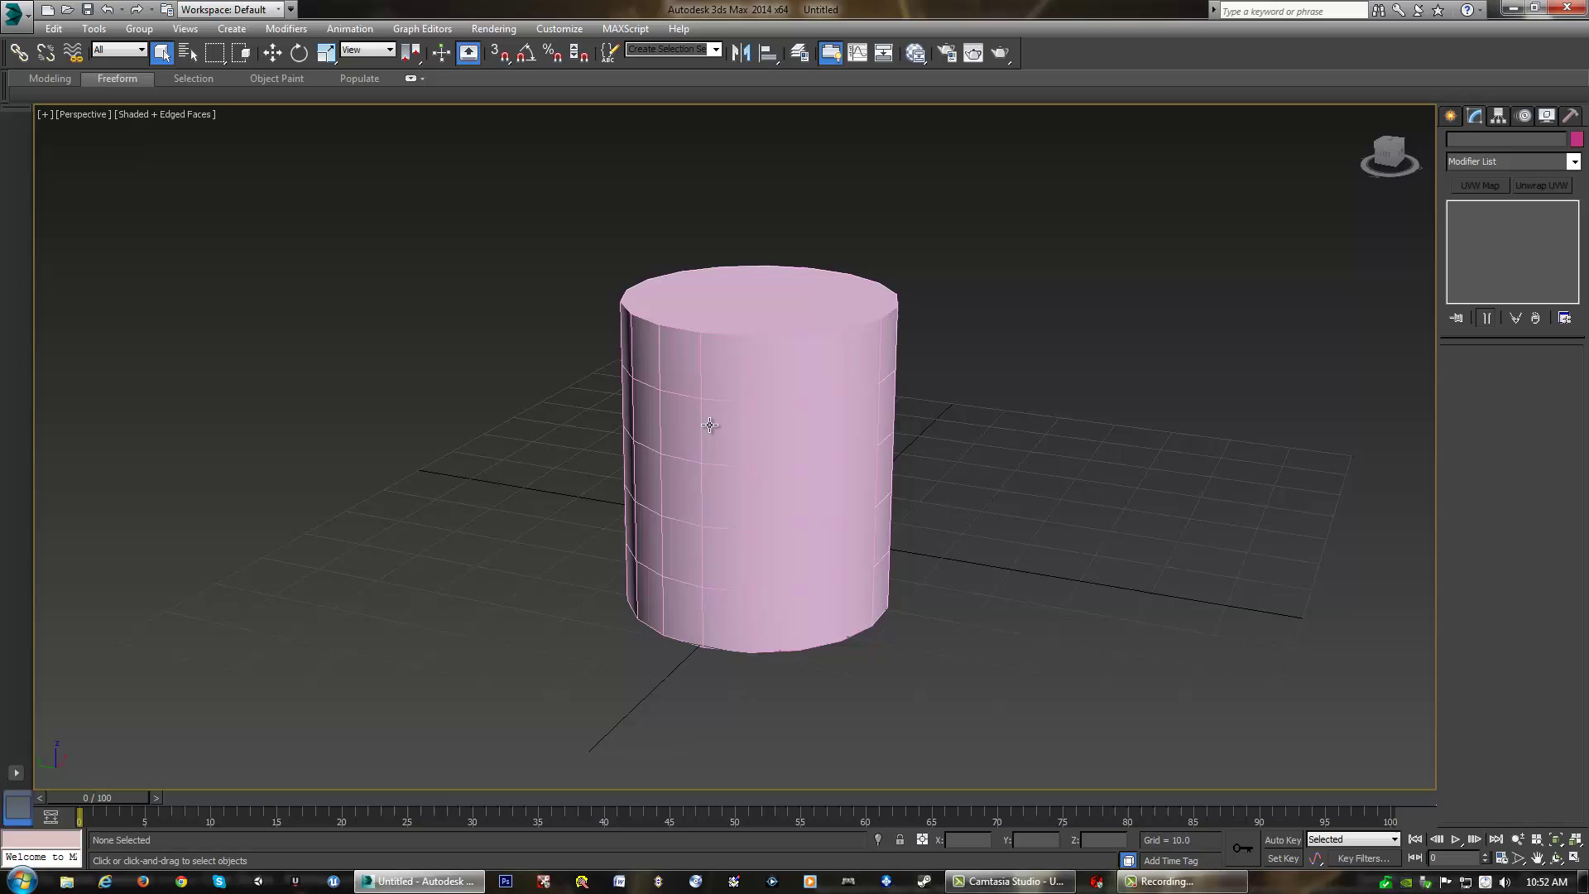
key("F4")
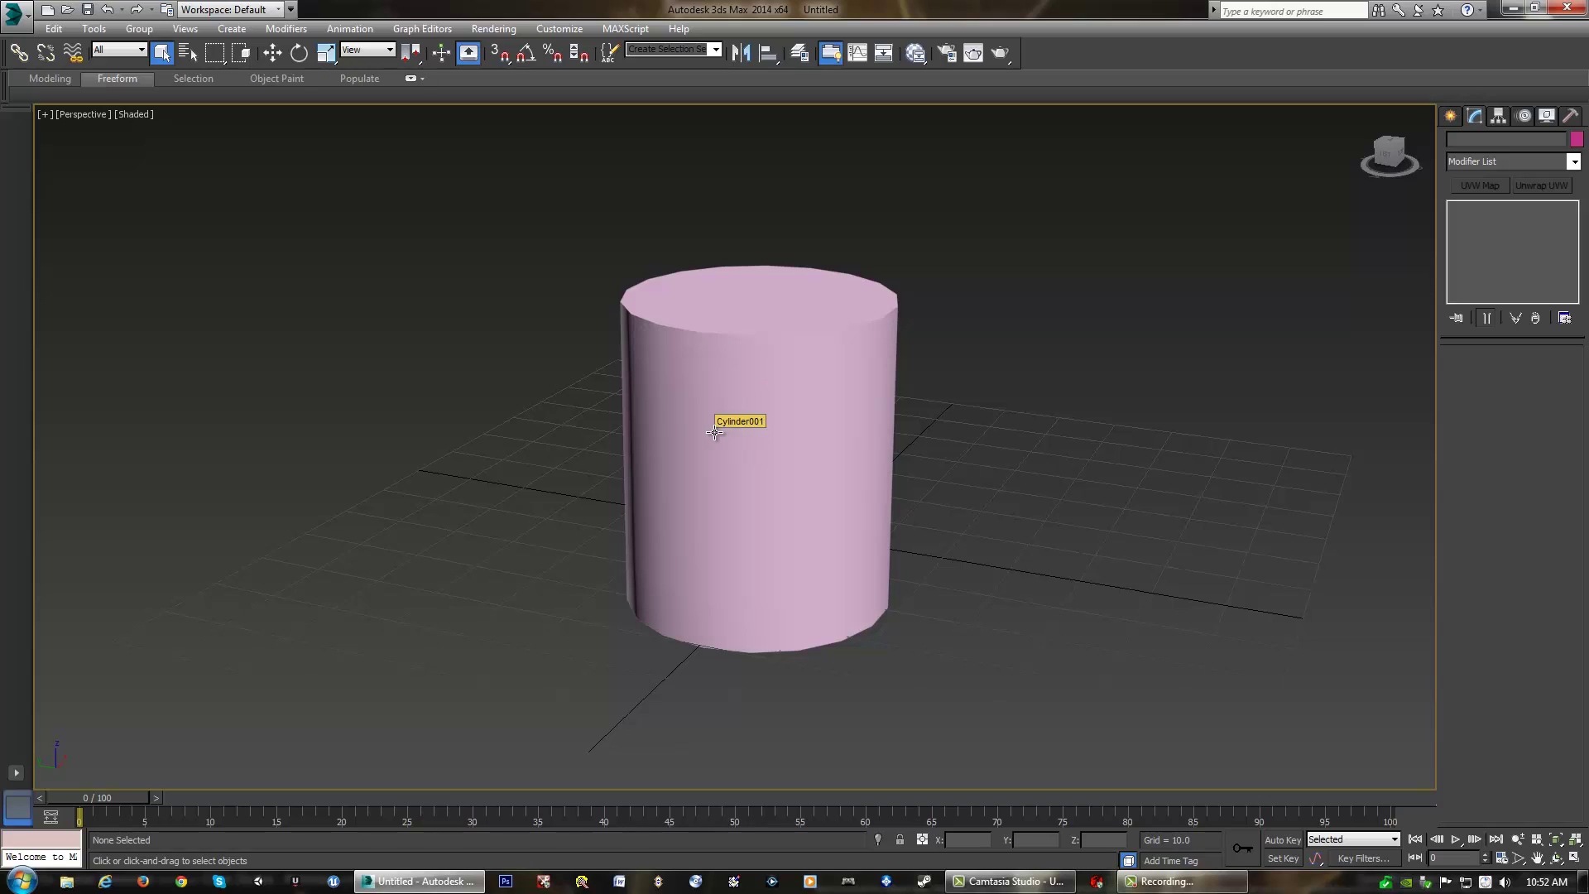
Reselect the cylinder and convert it to an Editable Poly
left_click(769, 424)
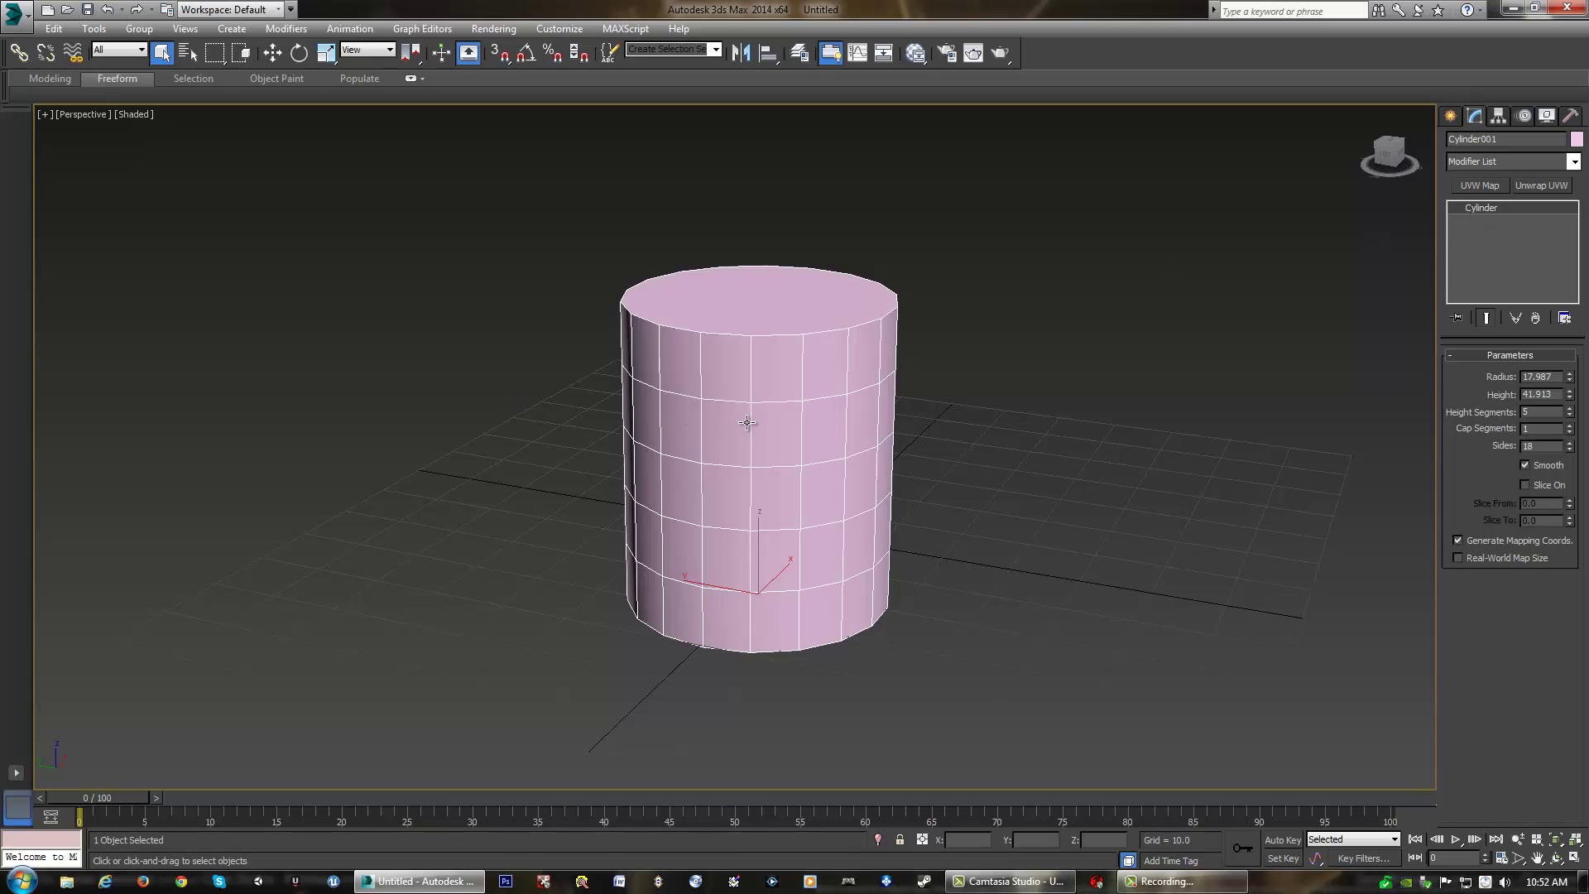
middle_click_drag(745, 420, 710, 416)
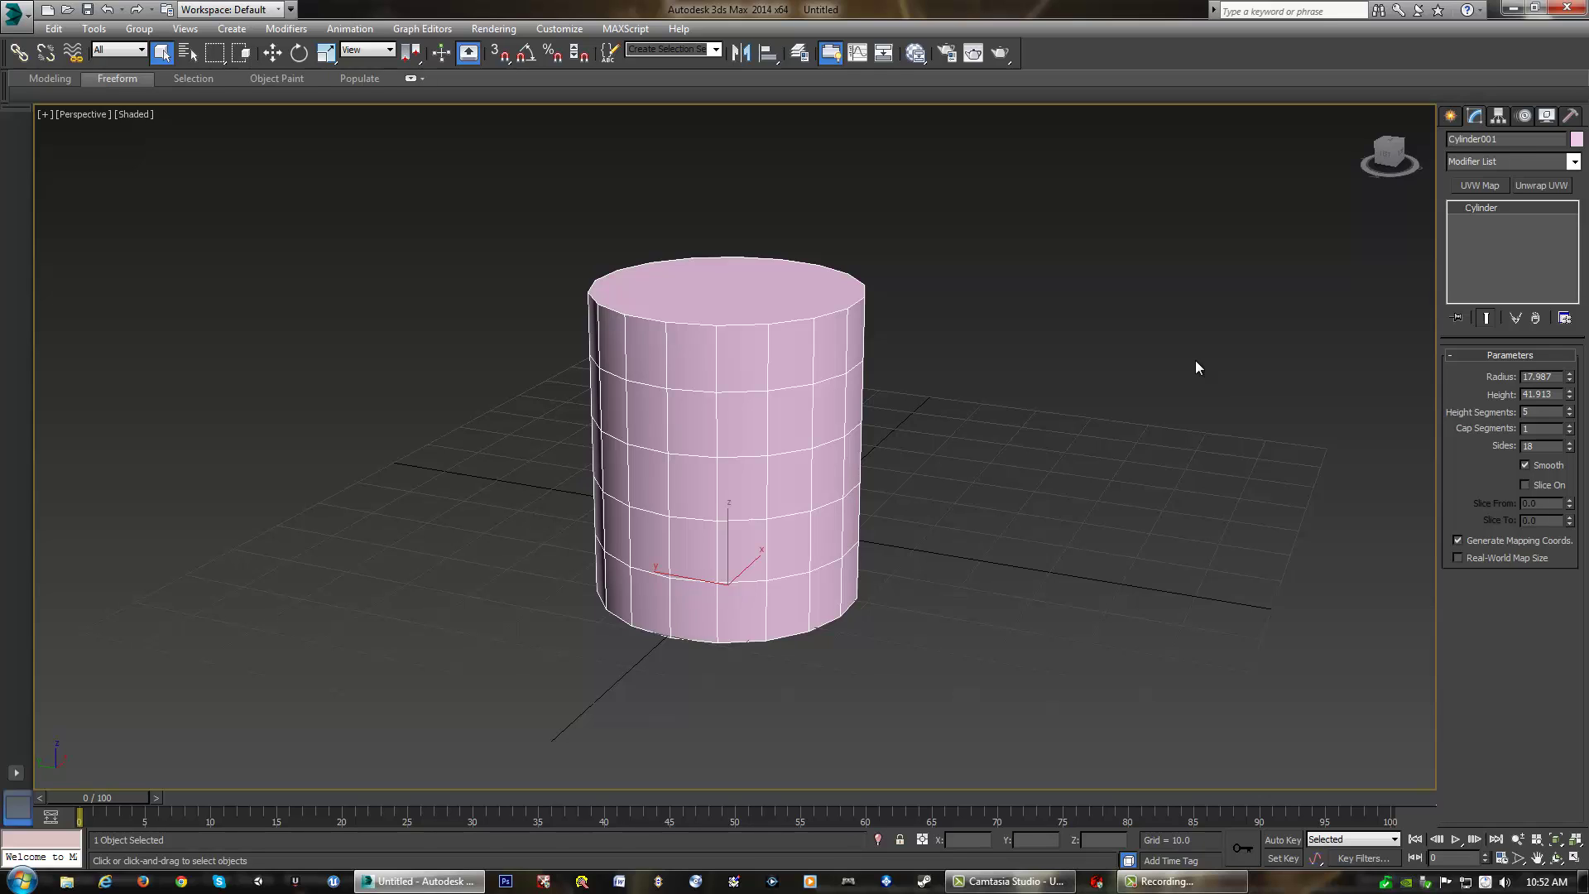
right_click(744, 423)
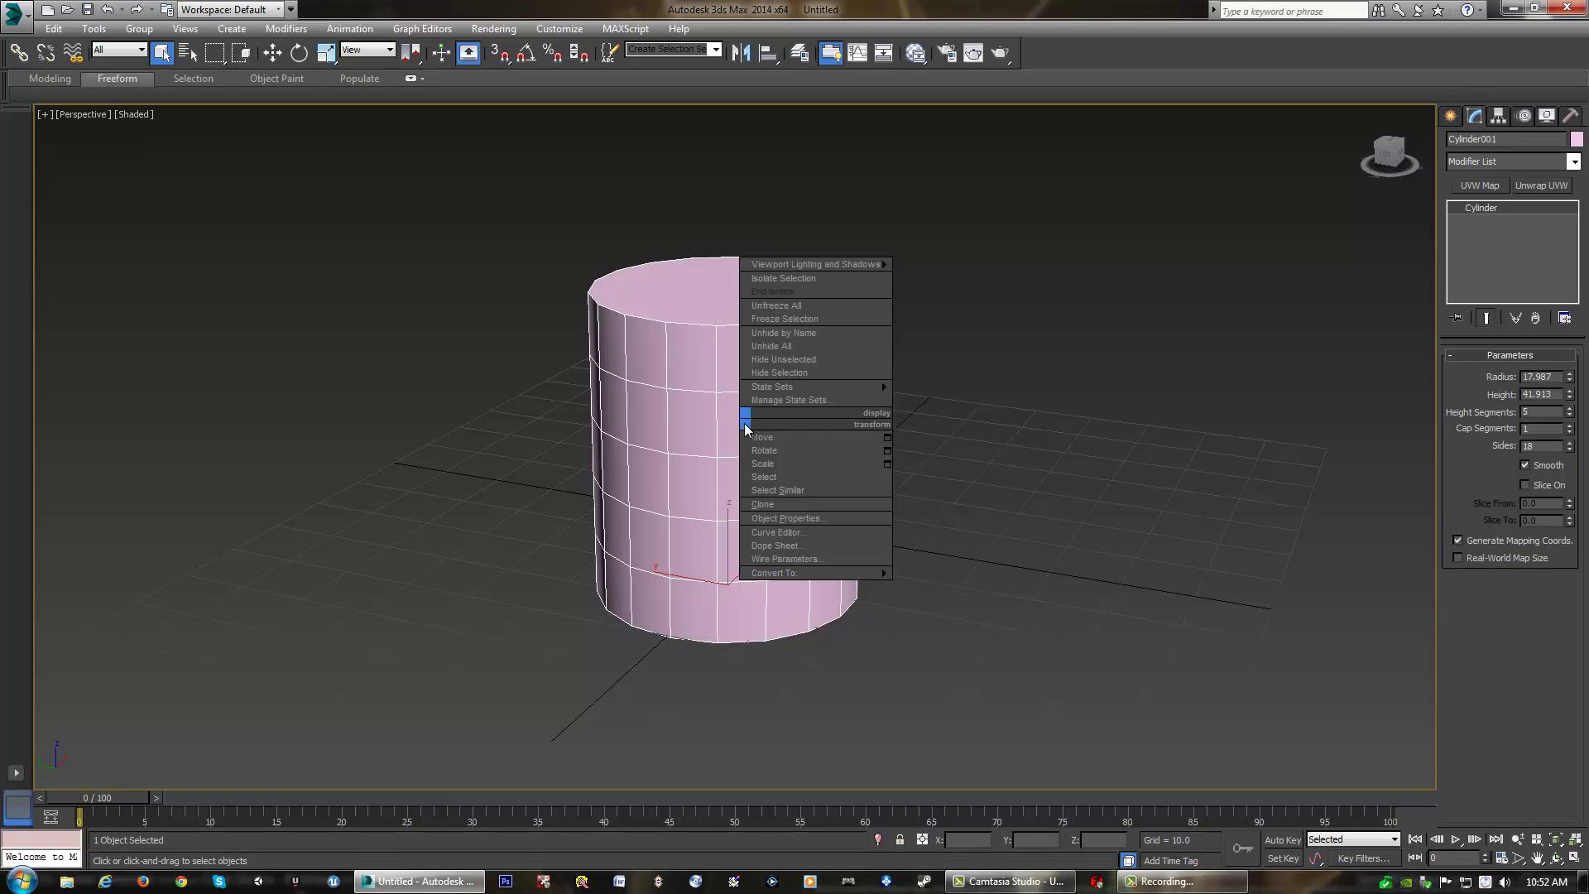
mouse_move(804, 259)
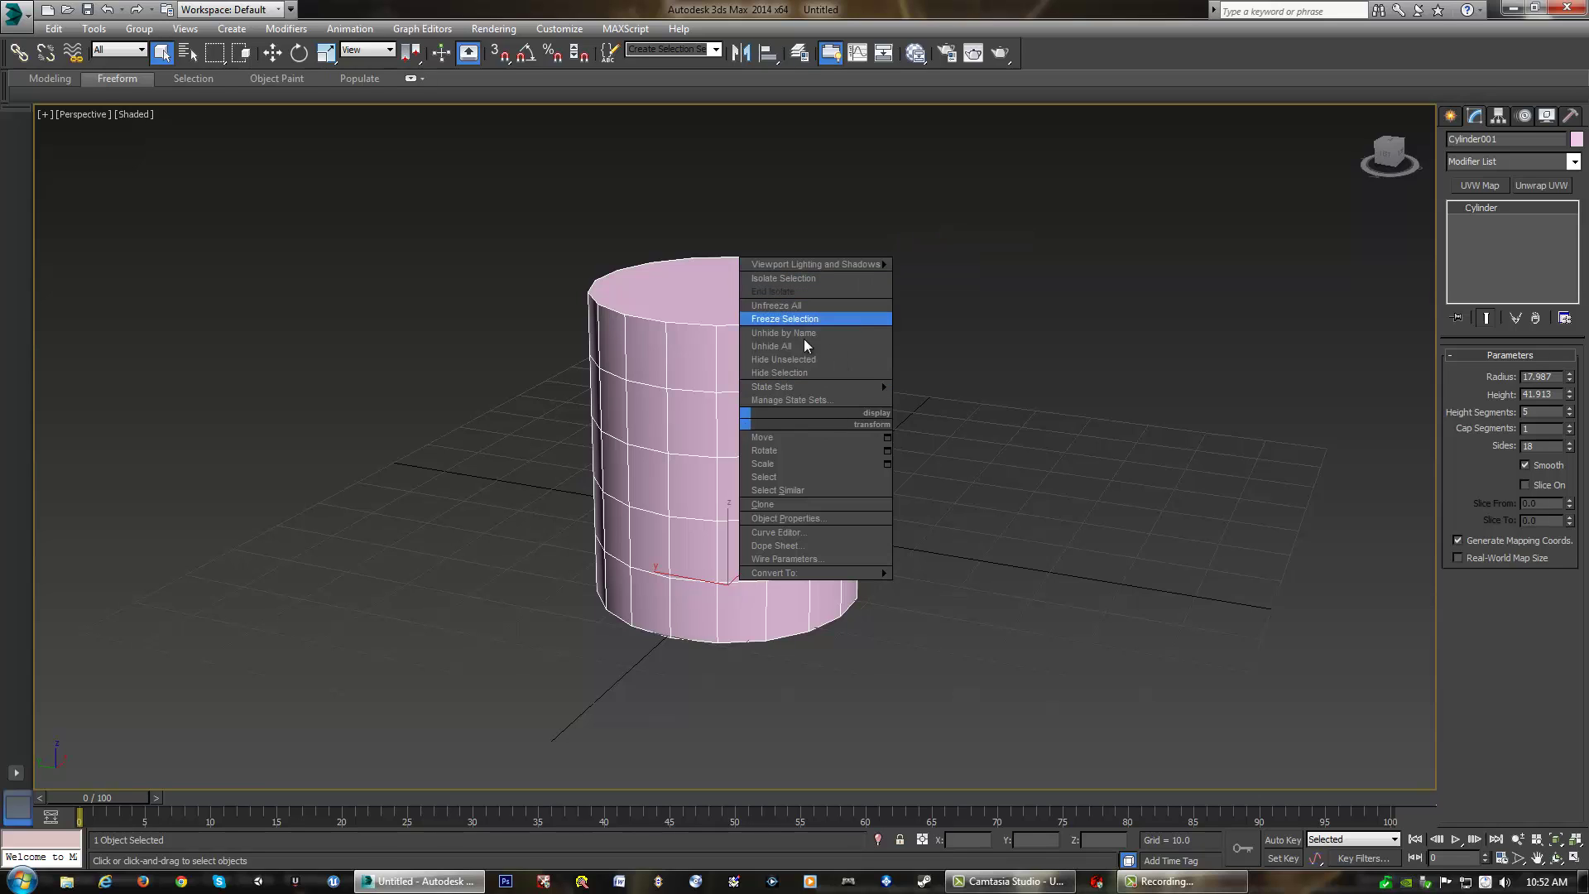
mouse_move(802, 574)
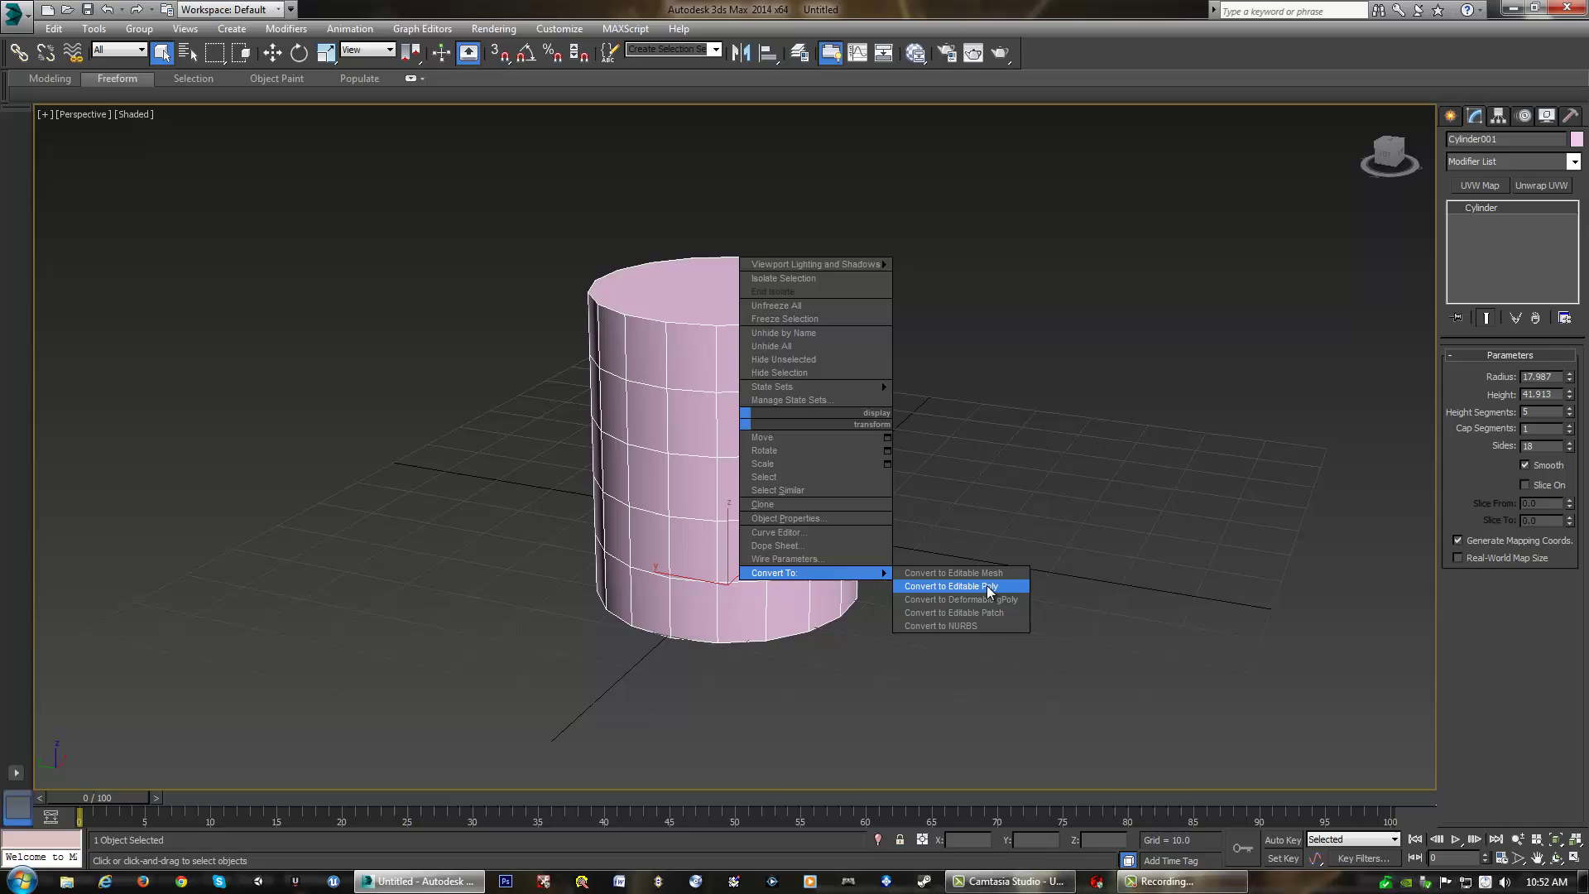
left_click(940, 586)
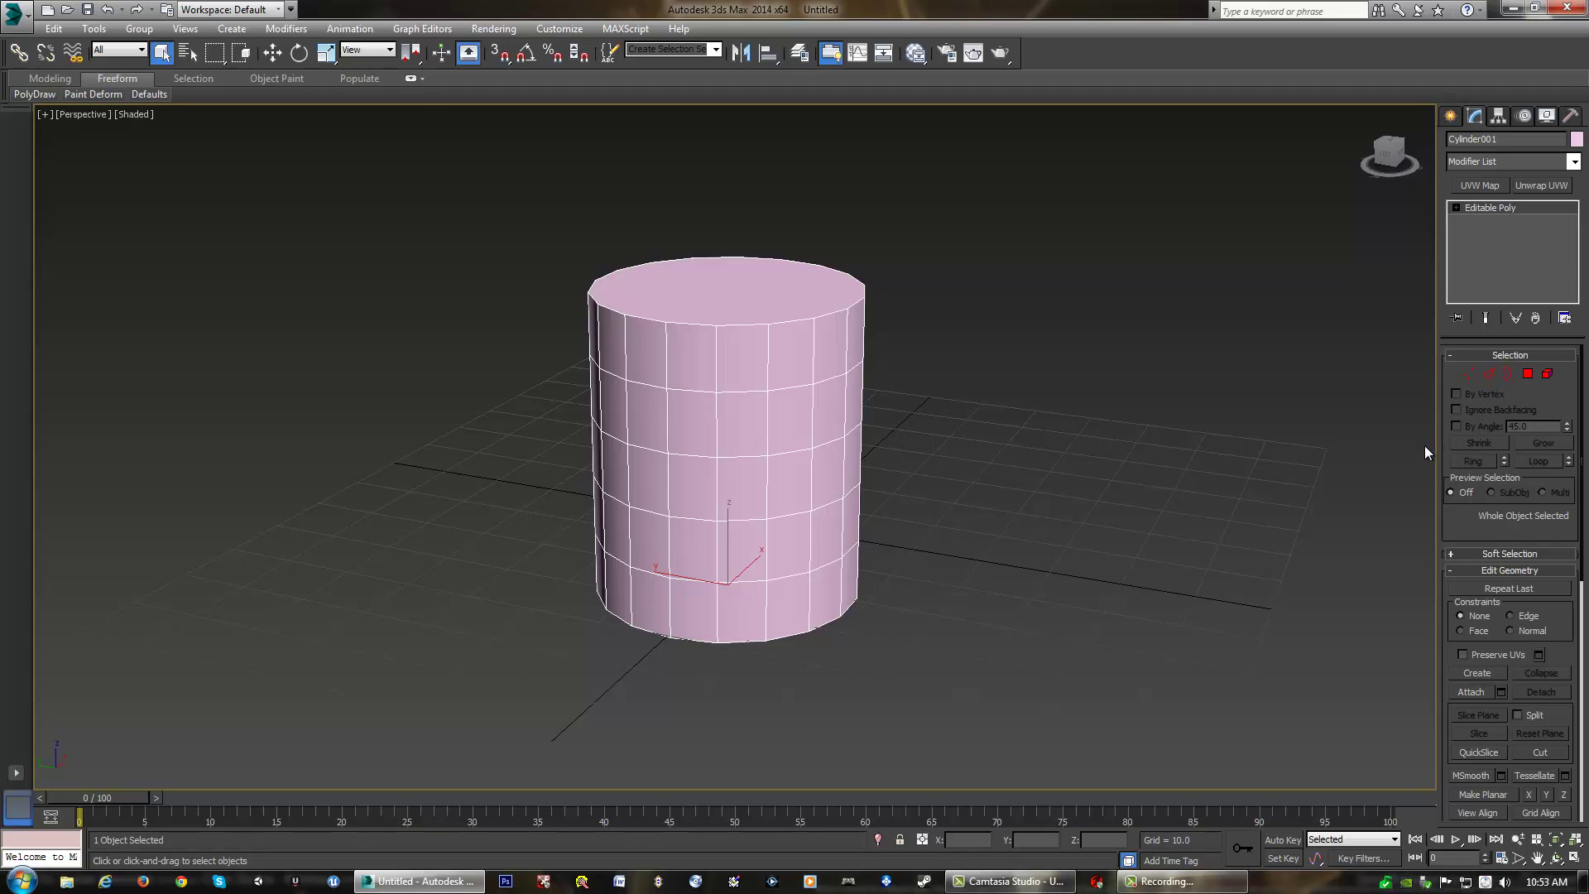
Expand the Editable Poly sub-object list and step through the Vertex, Edge, Border, Polygon and Element levels
left_click(1457, 208)
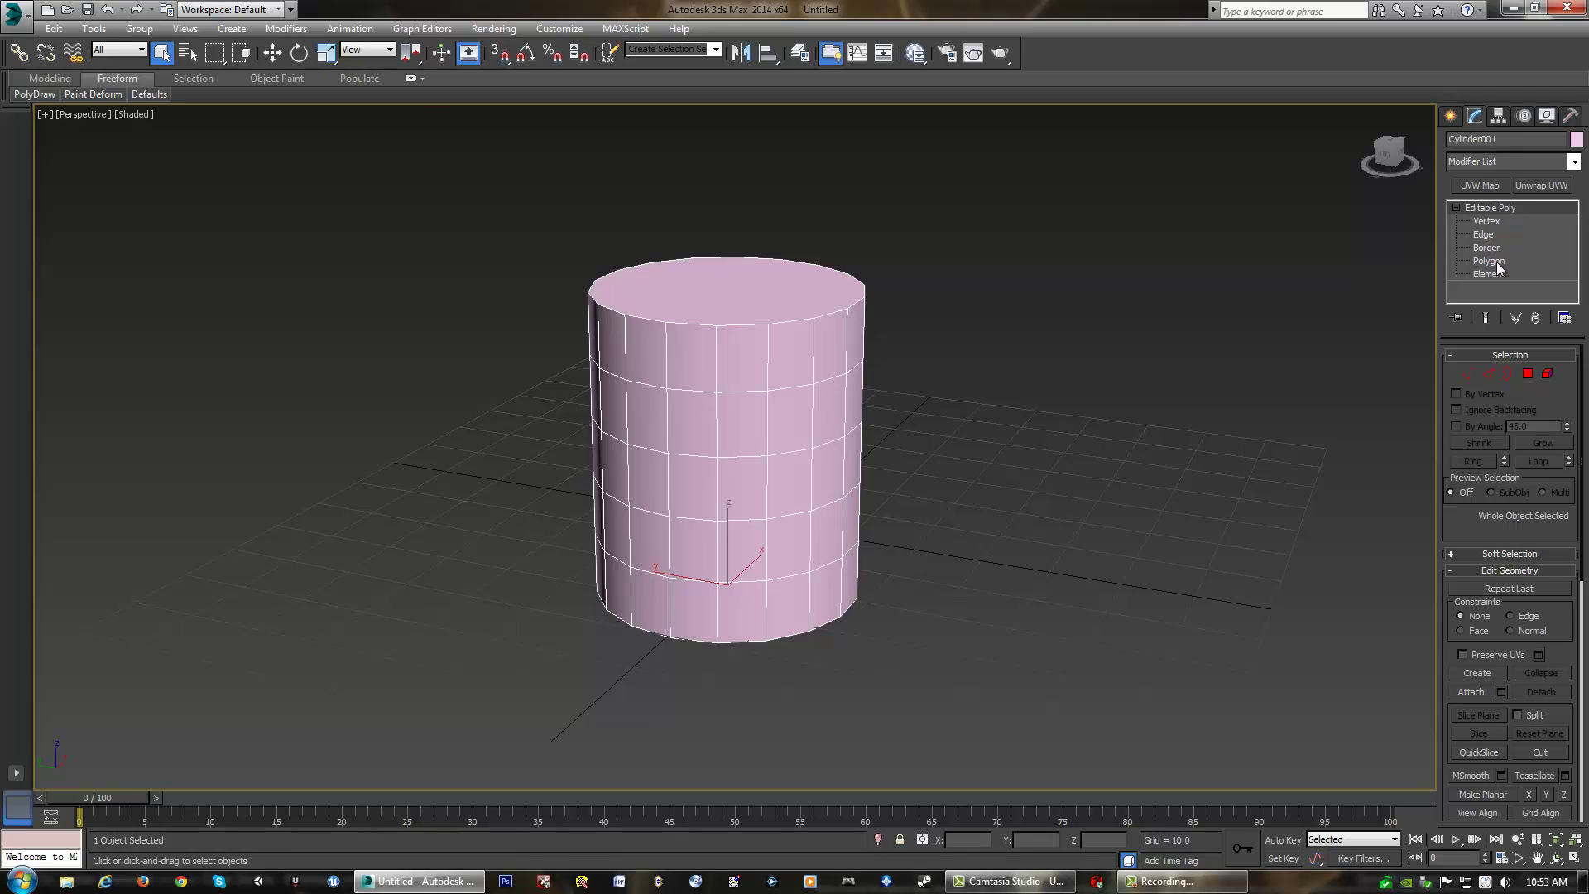
left_click(1471, 375)
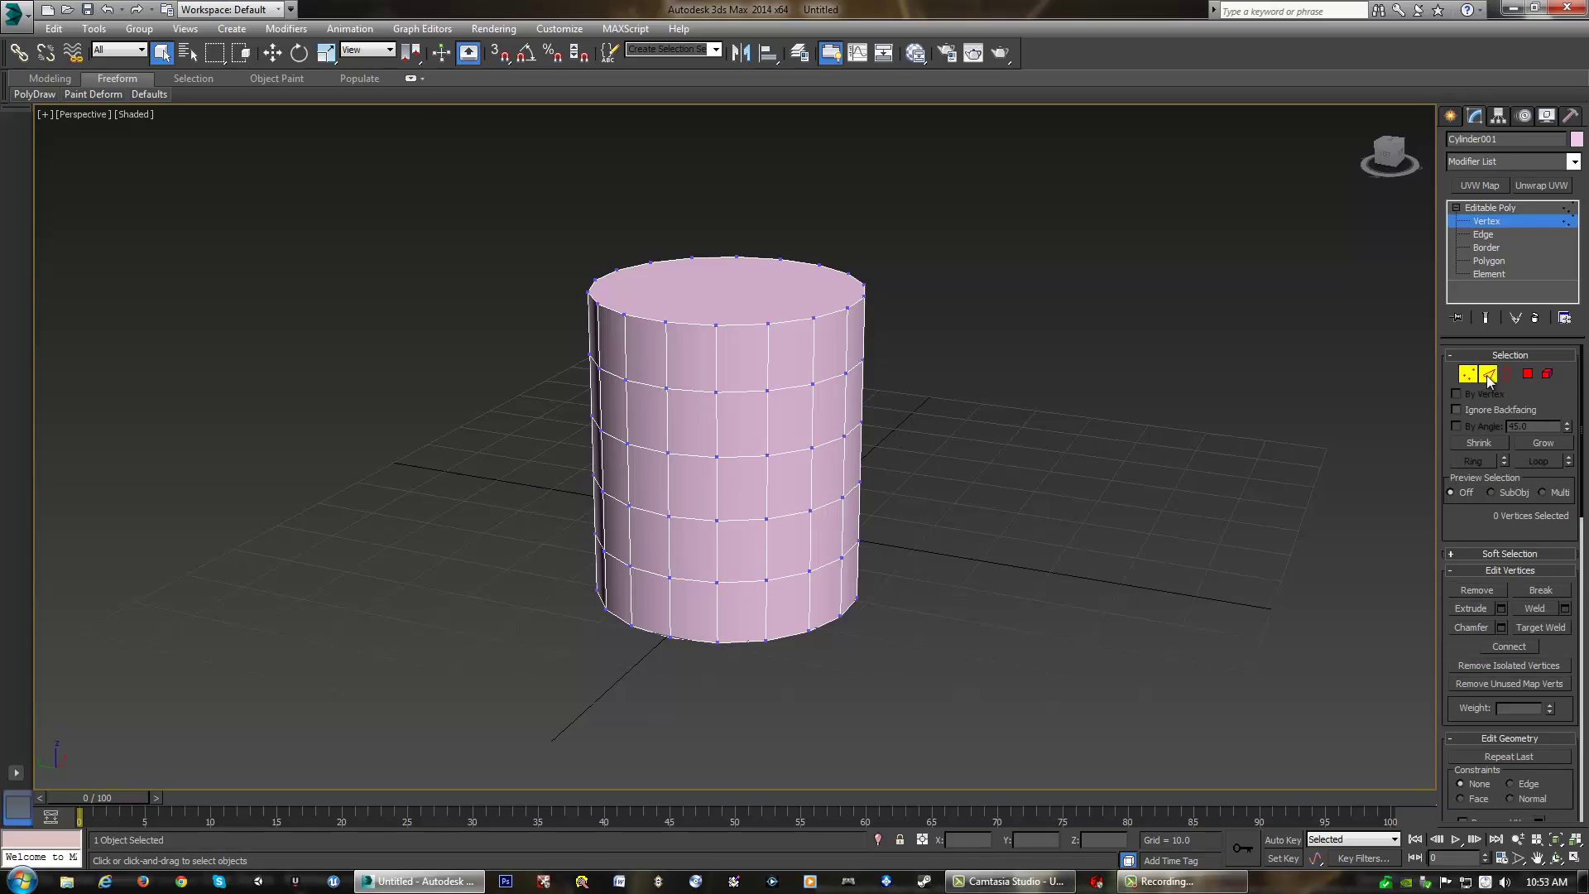
left_click(1488, 375)
left_click(1508, 374)
left_click(1527, 374)
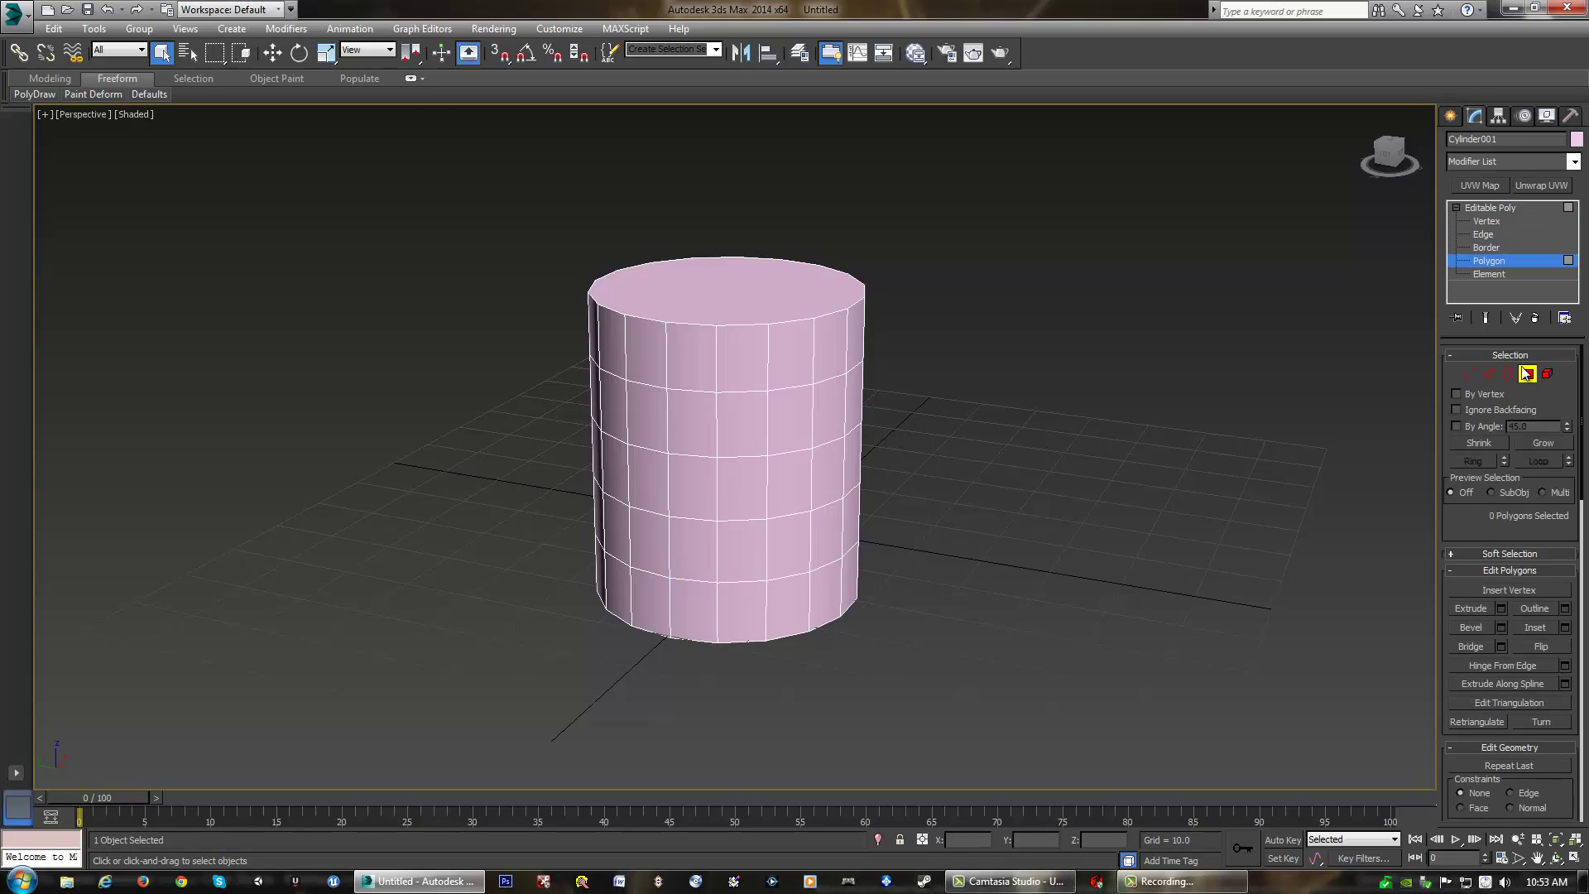
left_click(1548, 374)
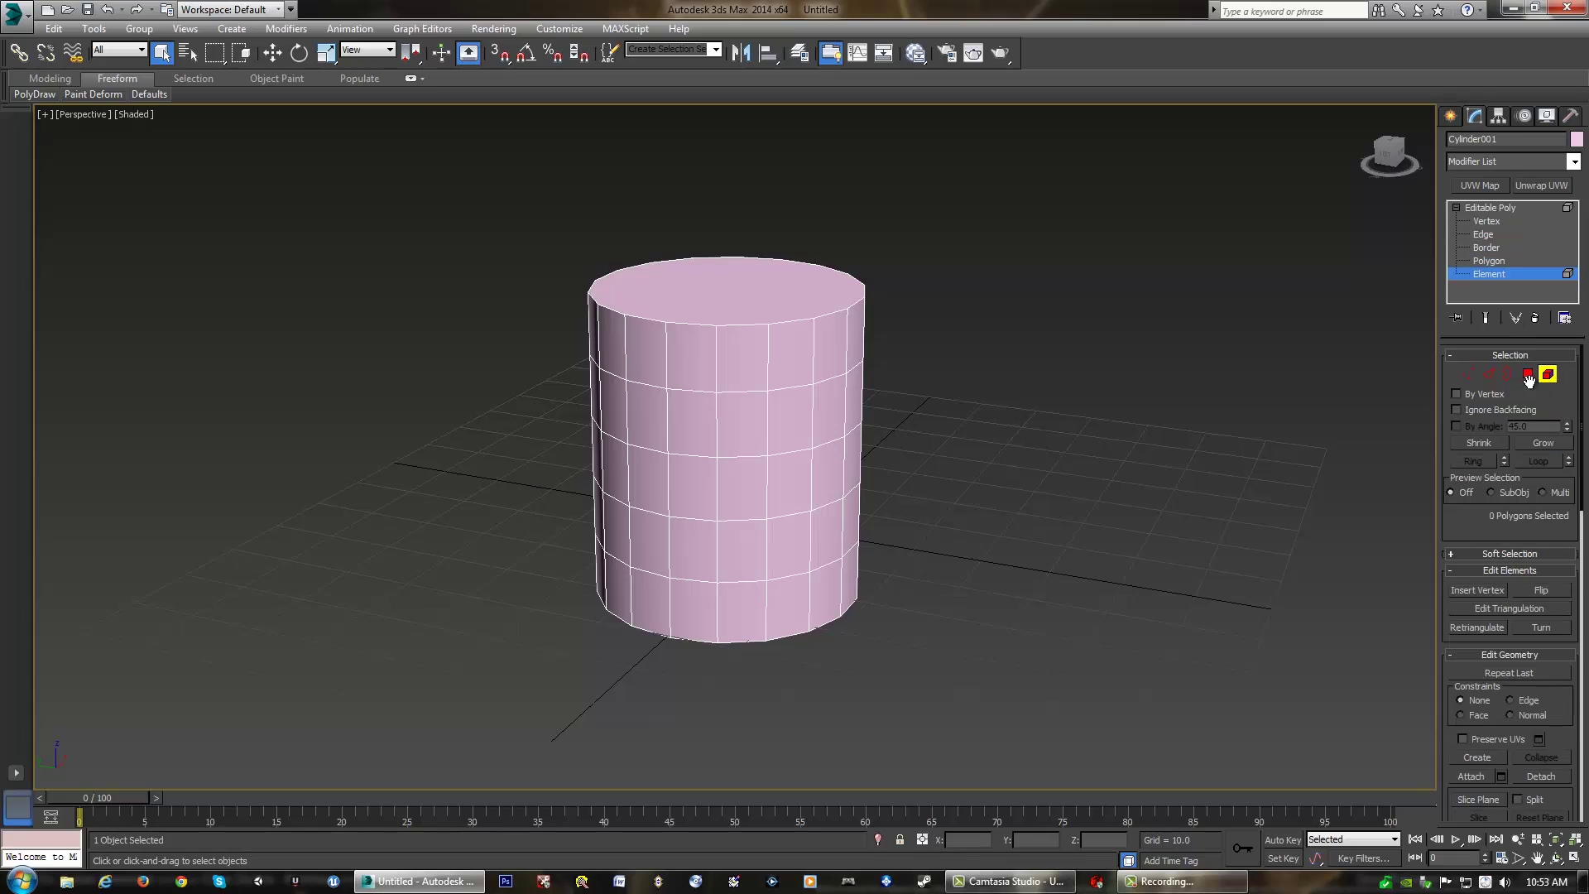
Cycle through all five sub-object levels once more, from Vertex to Element
left_click(1468, 377)
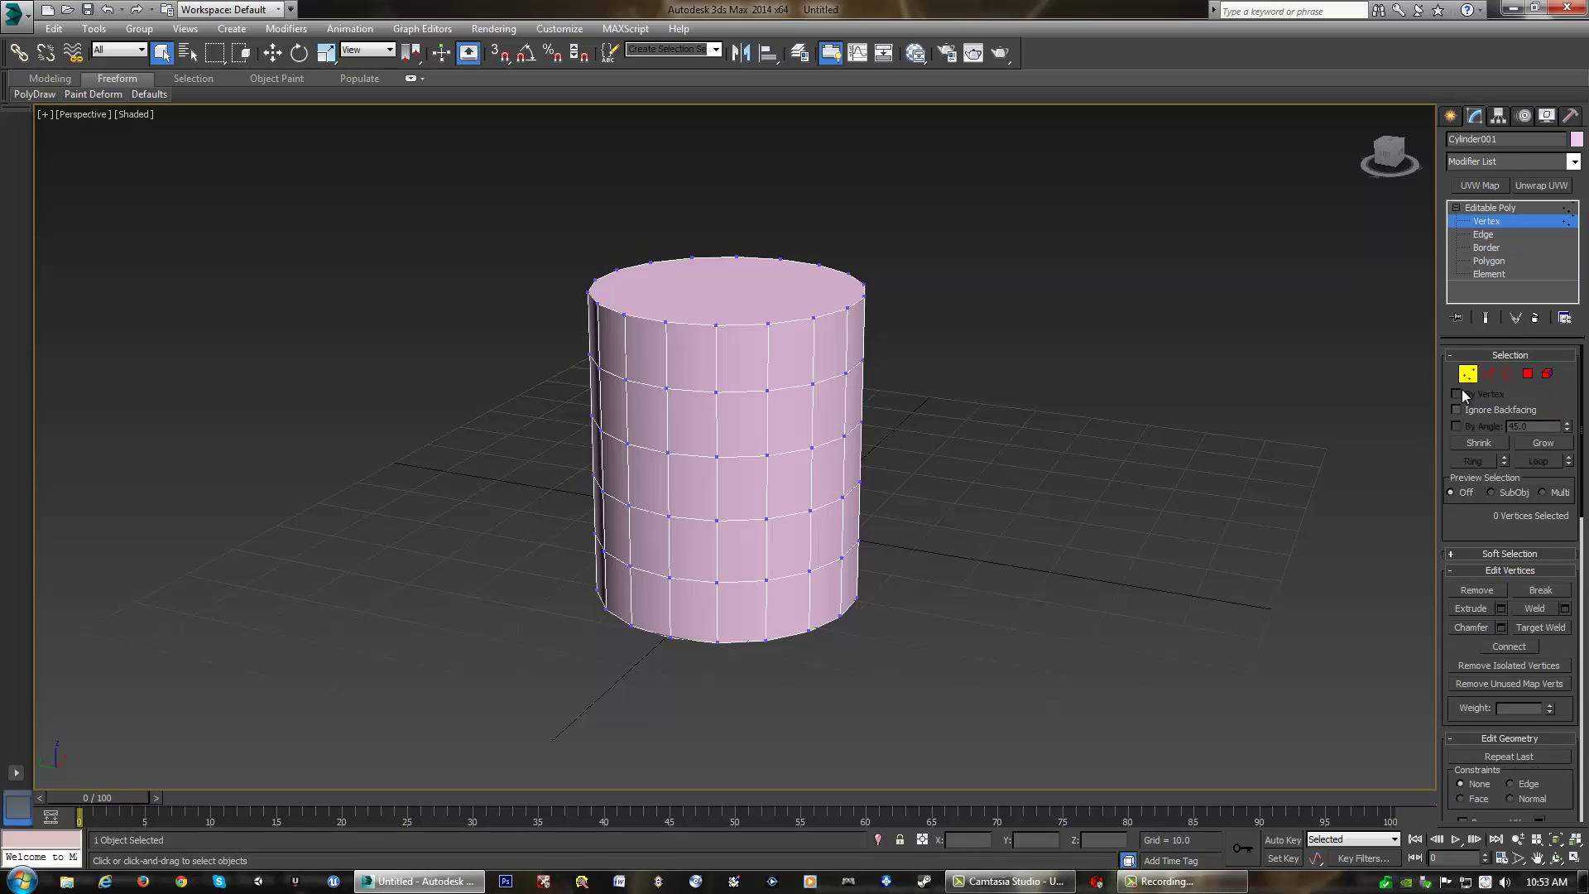
key("2")
key("3")
key("4")
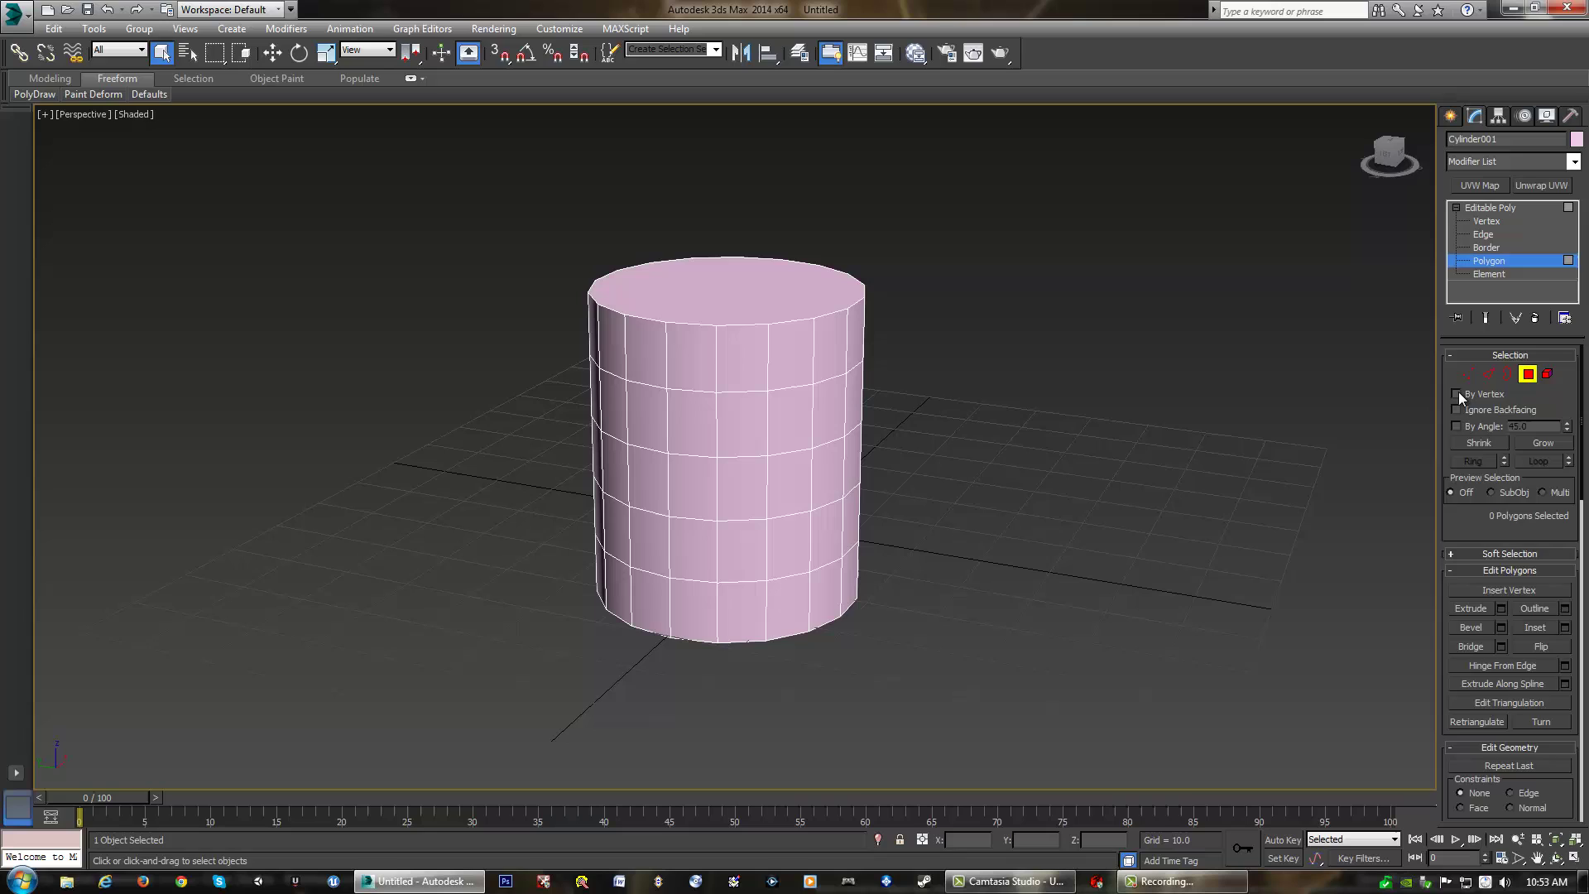
key("5")
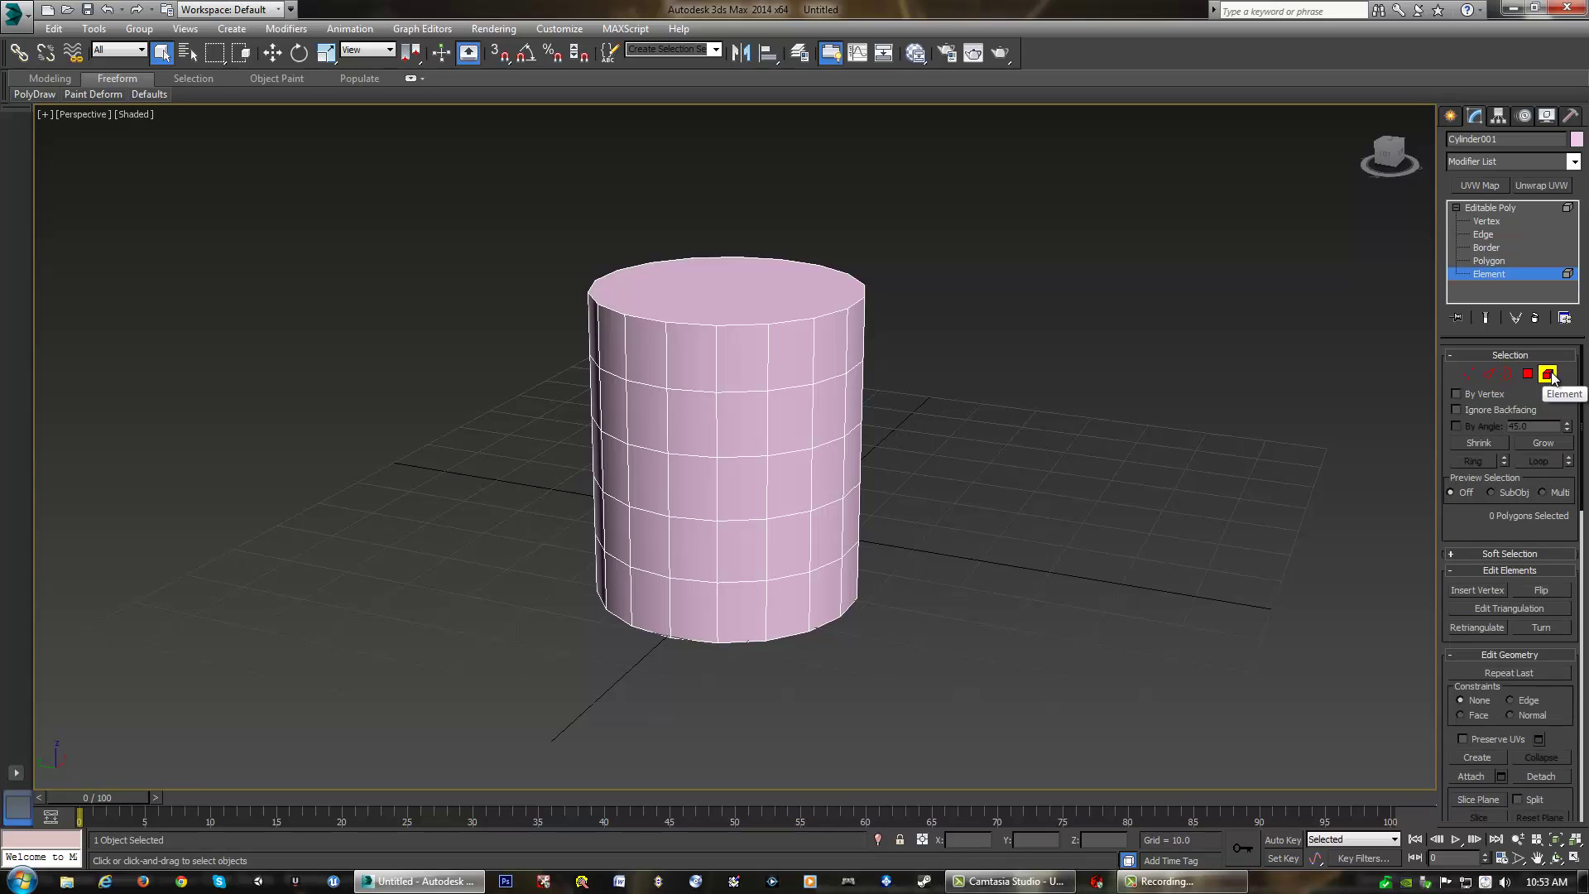
Return to the Vertex level, try region and single selections, and select one vertex on the front of the cylinder's top rim
left_click(1472, 373)
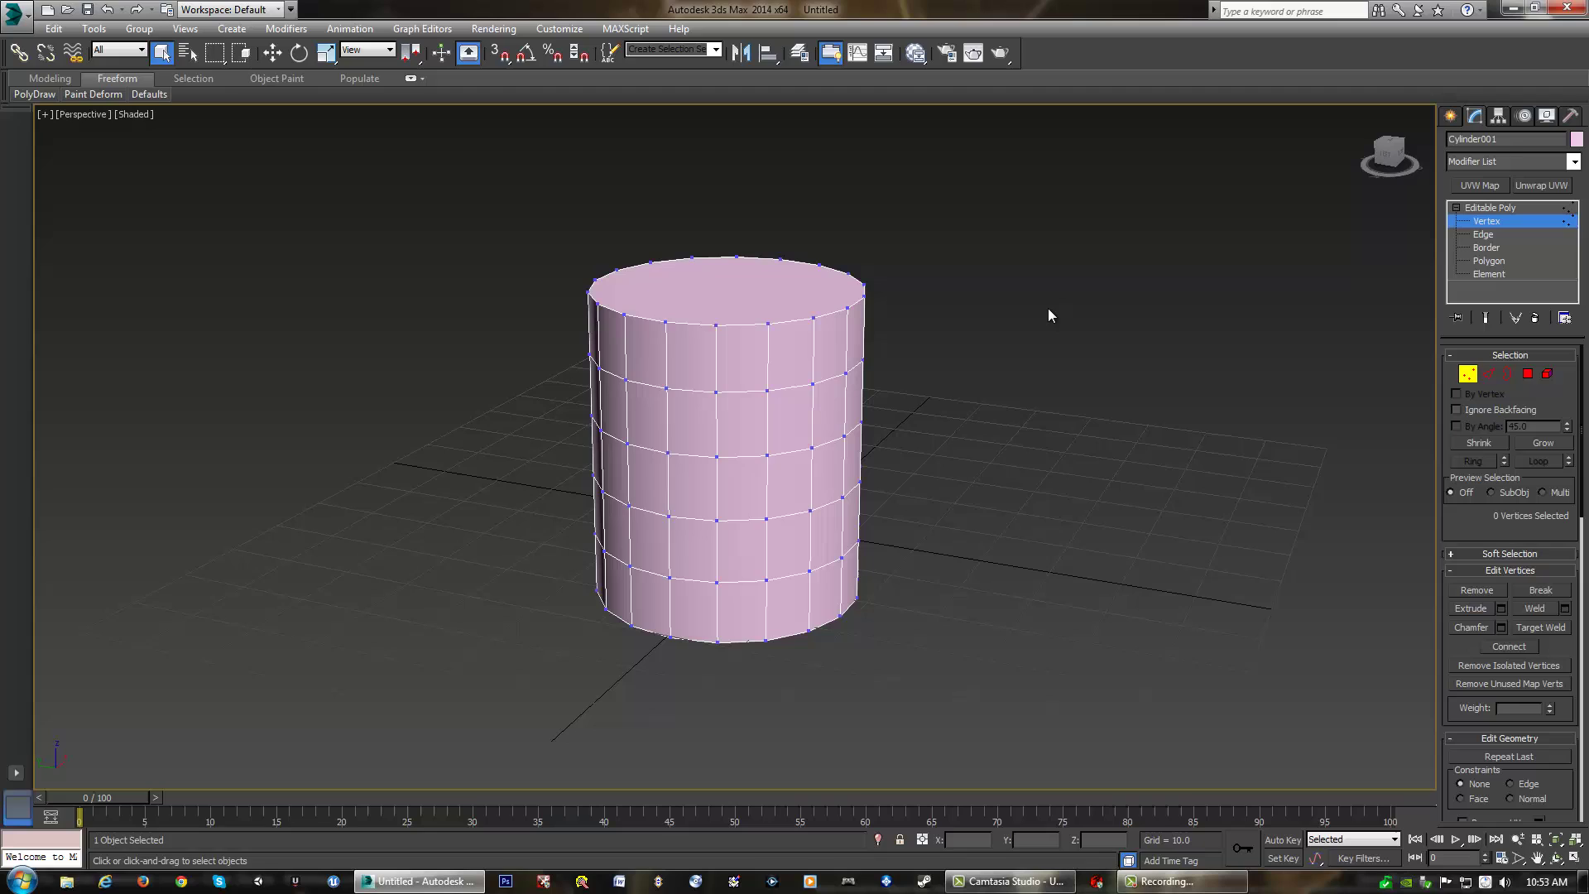
left_click_drag(892, 245, 834, 341)
left_click(902, 297)
left_click(847, 307)
left_click_drag(888, 229, 753, 432)
left_click(767, 324)
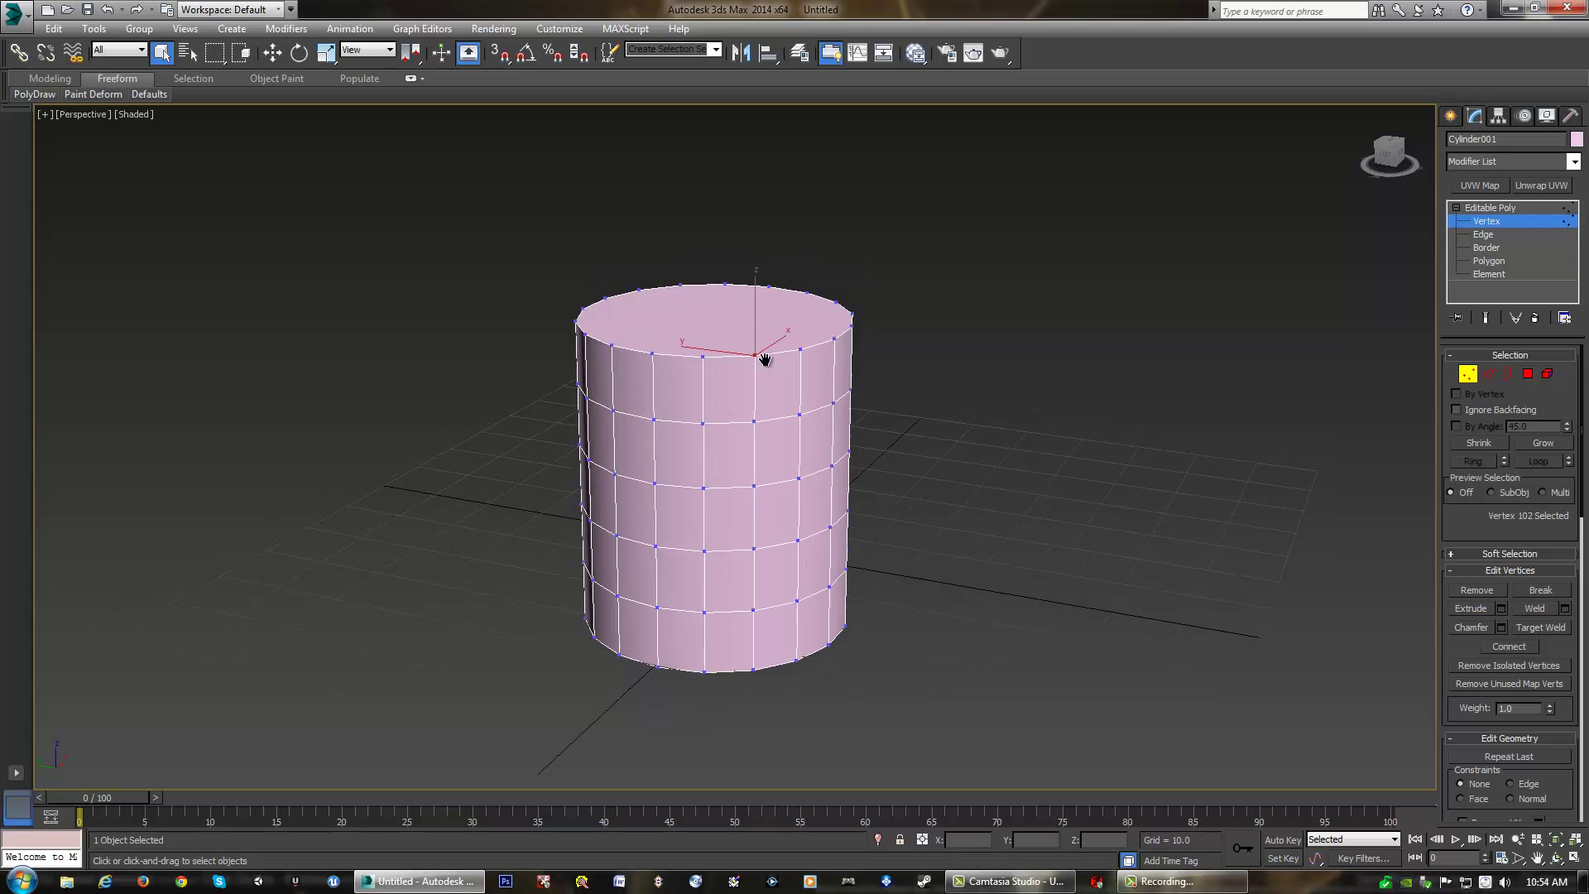
Zoom in and out around the selected rim vertex to examine it up close and from a distance
scroll(767, 326, "up", 10)
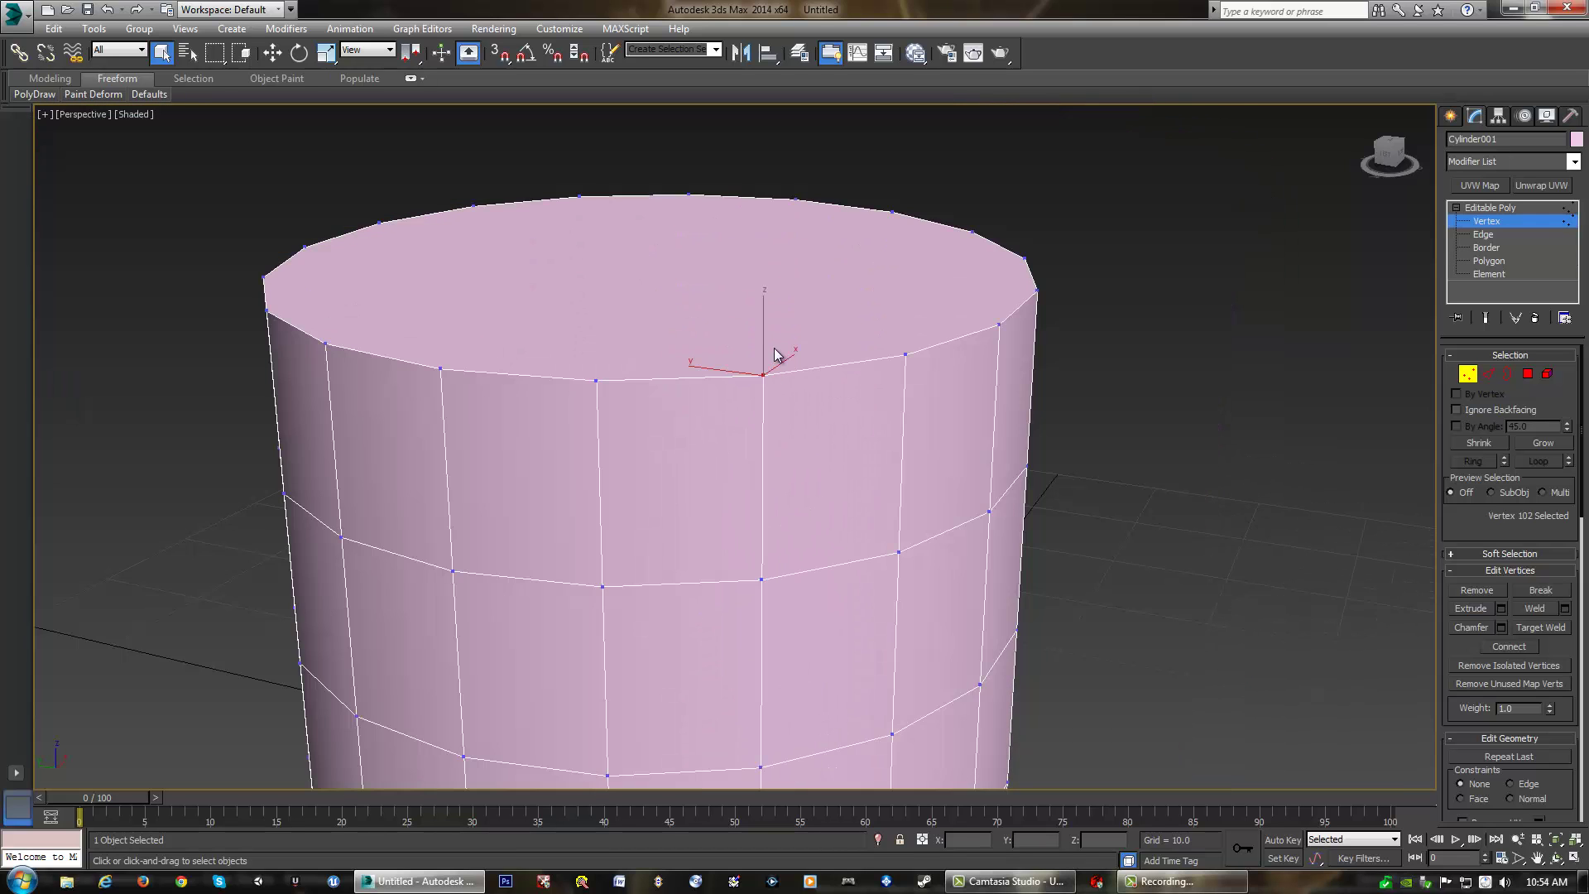
scroll(774, 356, "down", 10)
scroll(745, 425, "up", 8)
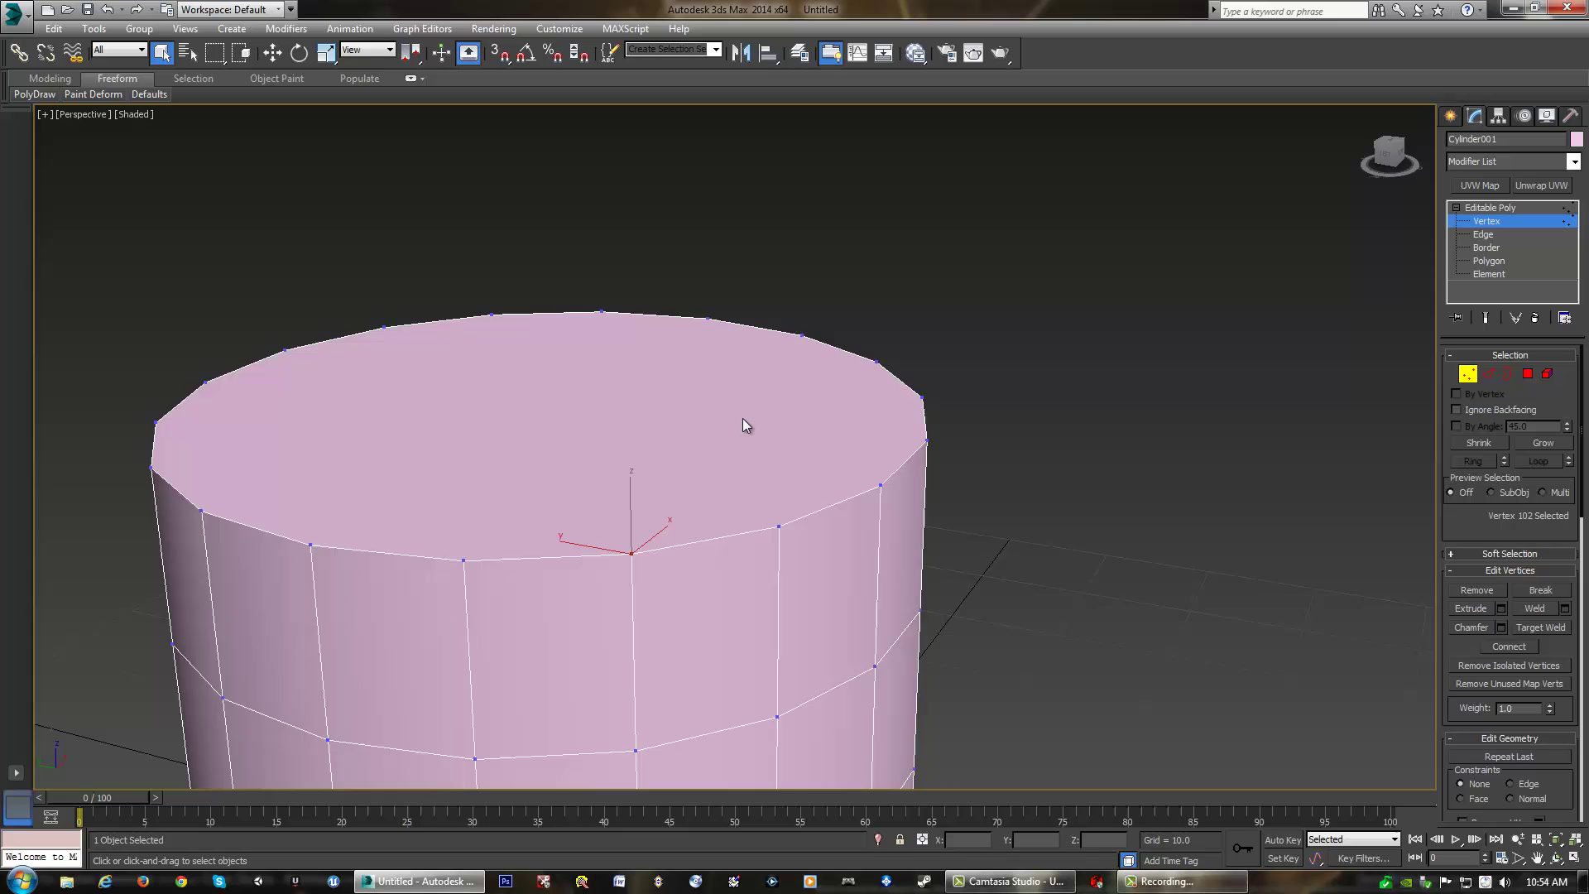
scroll(737, 447, "down", 2)
scroll(737, 443, "down", 4)
scroll(739, 447, "down", 5)
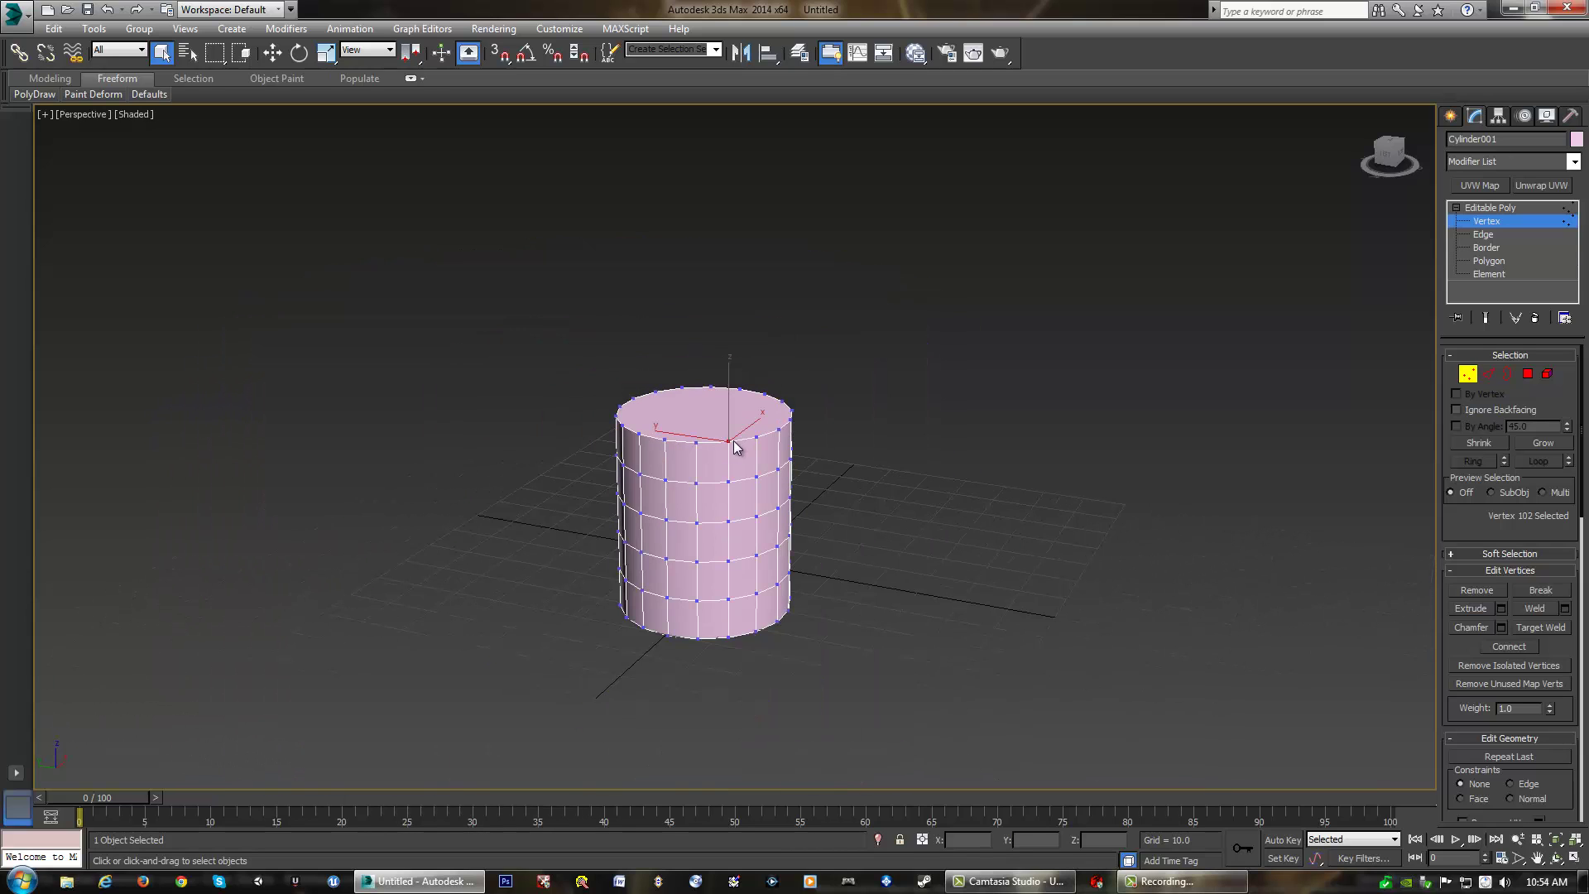
Switch through the Move, Rotate and Scale tools on the selected top-rim vertex, ending with Move
scroll(735, 444, "up", 8)
scroll(726, 429, "up", 4)
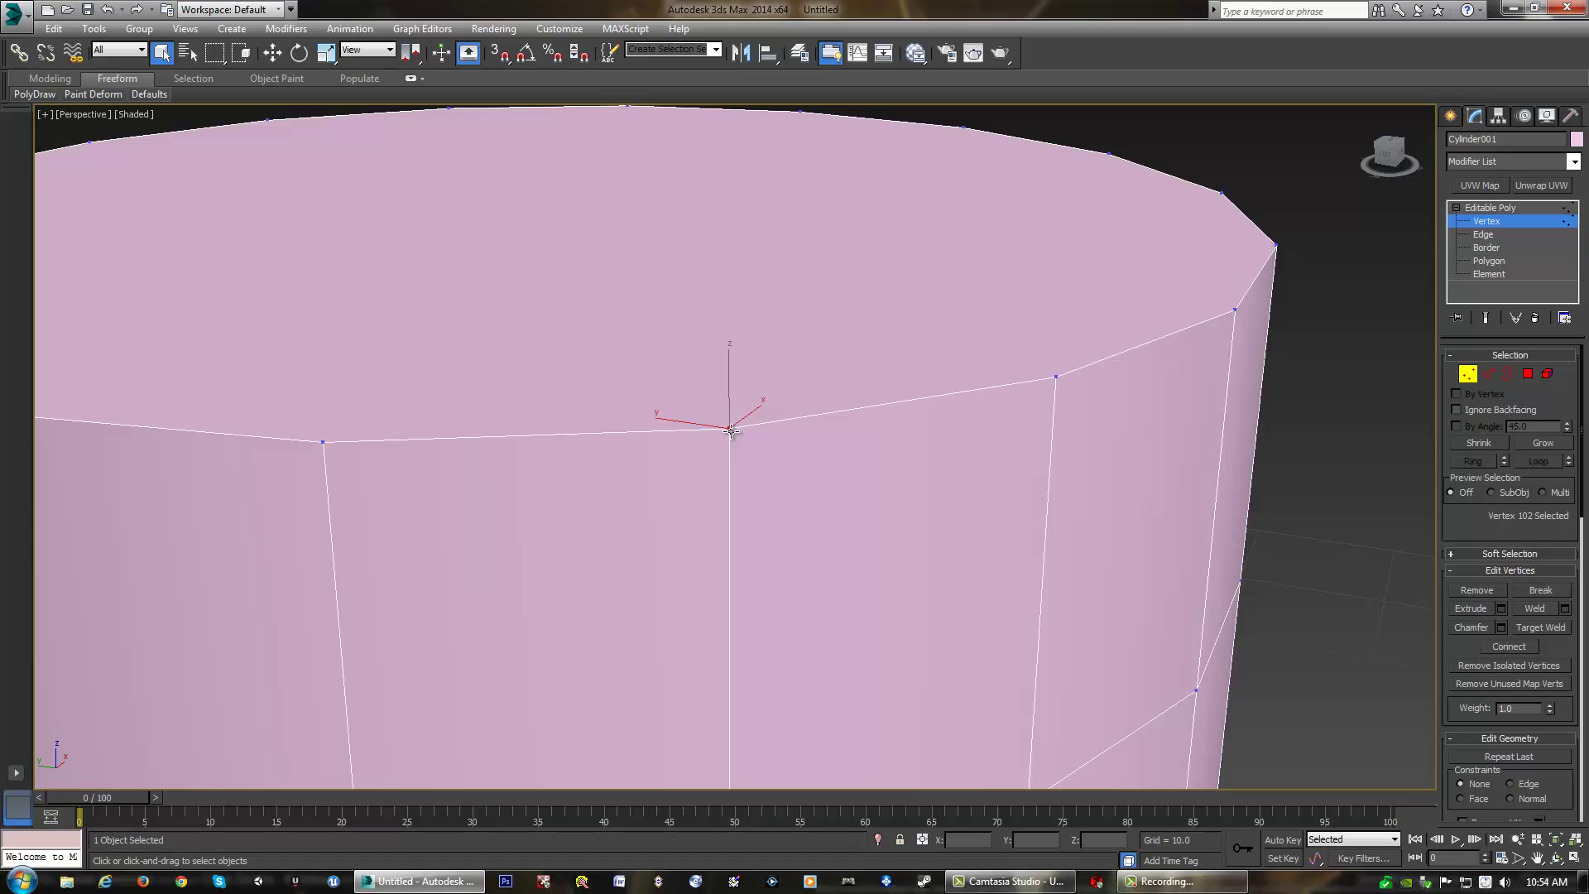
scroll(732, 432, "down", 6)
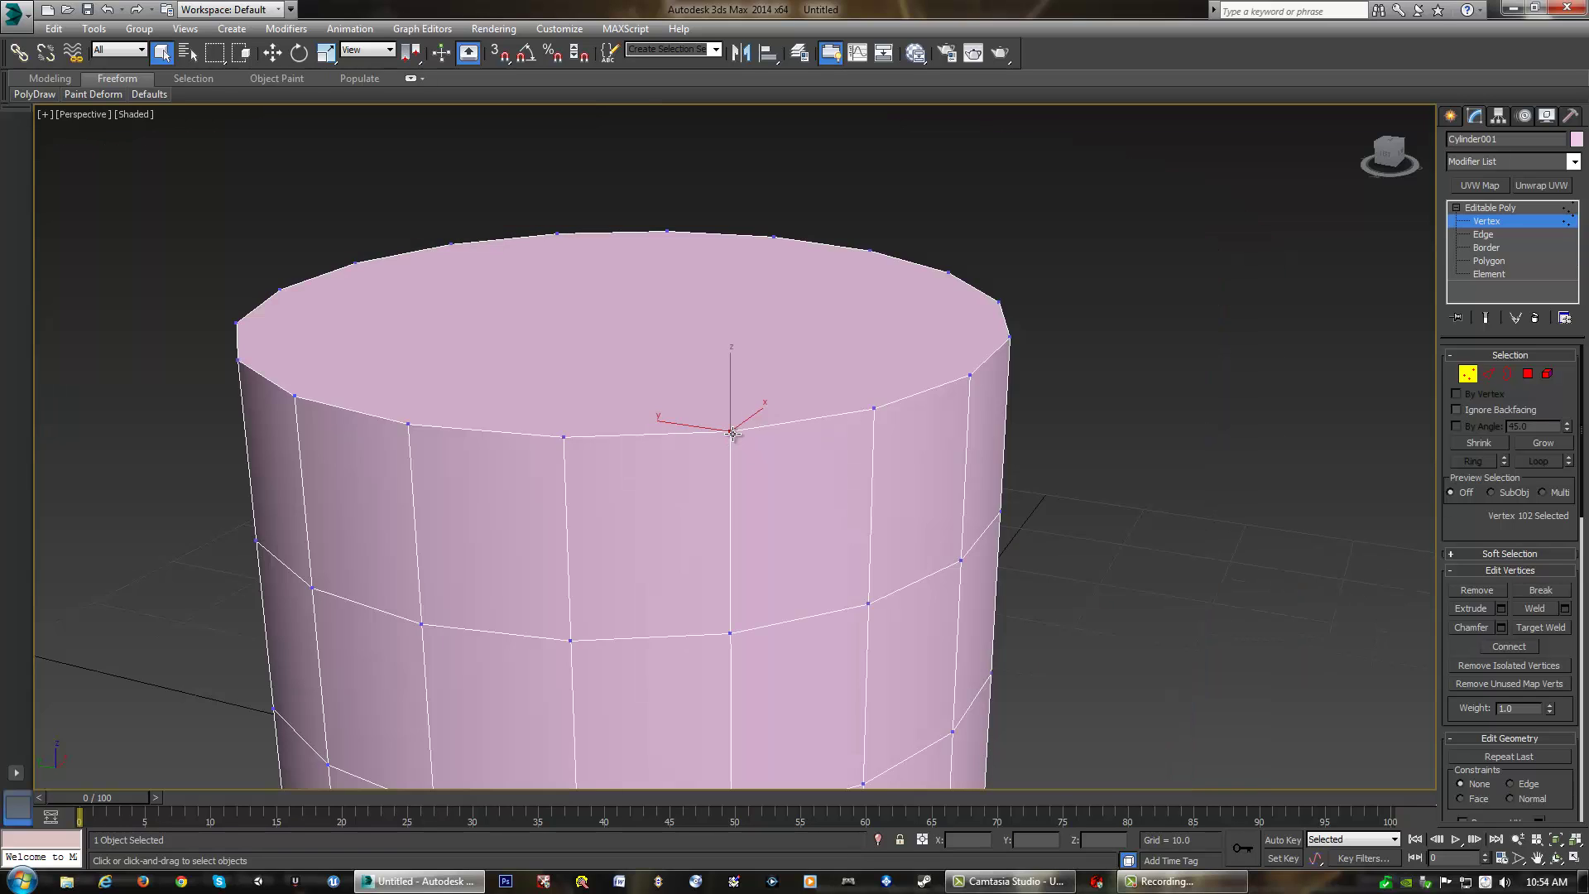
middle_click_drag(752, 454, 746, 412)
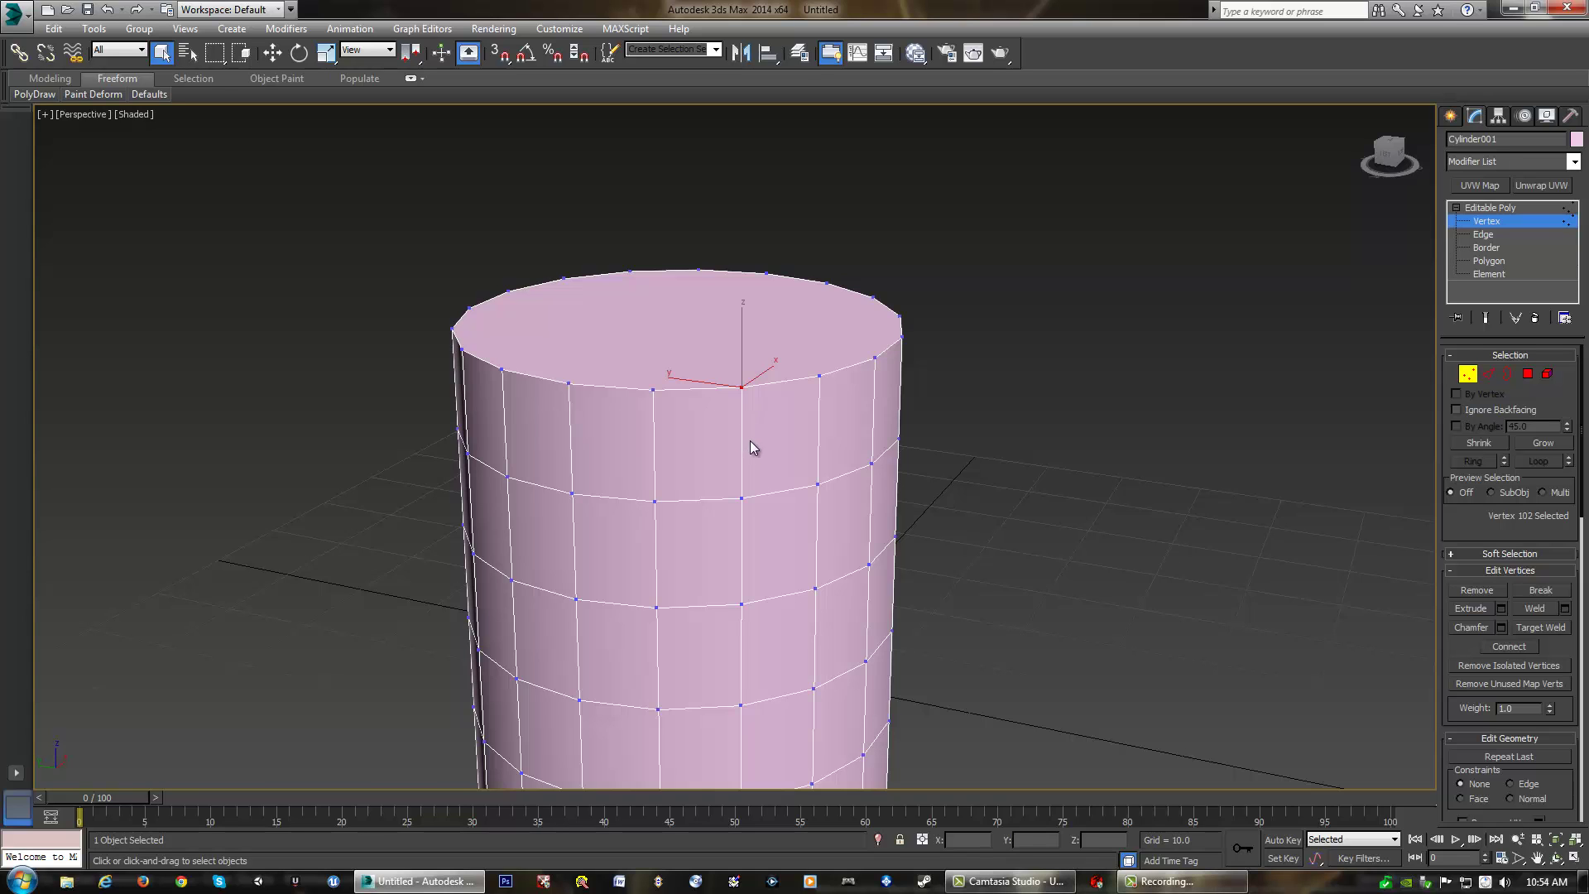
middle_click_drag(752, 447, 715, 328)
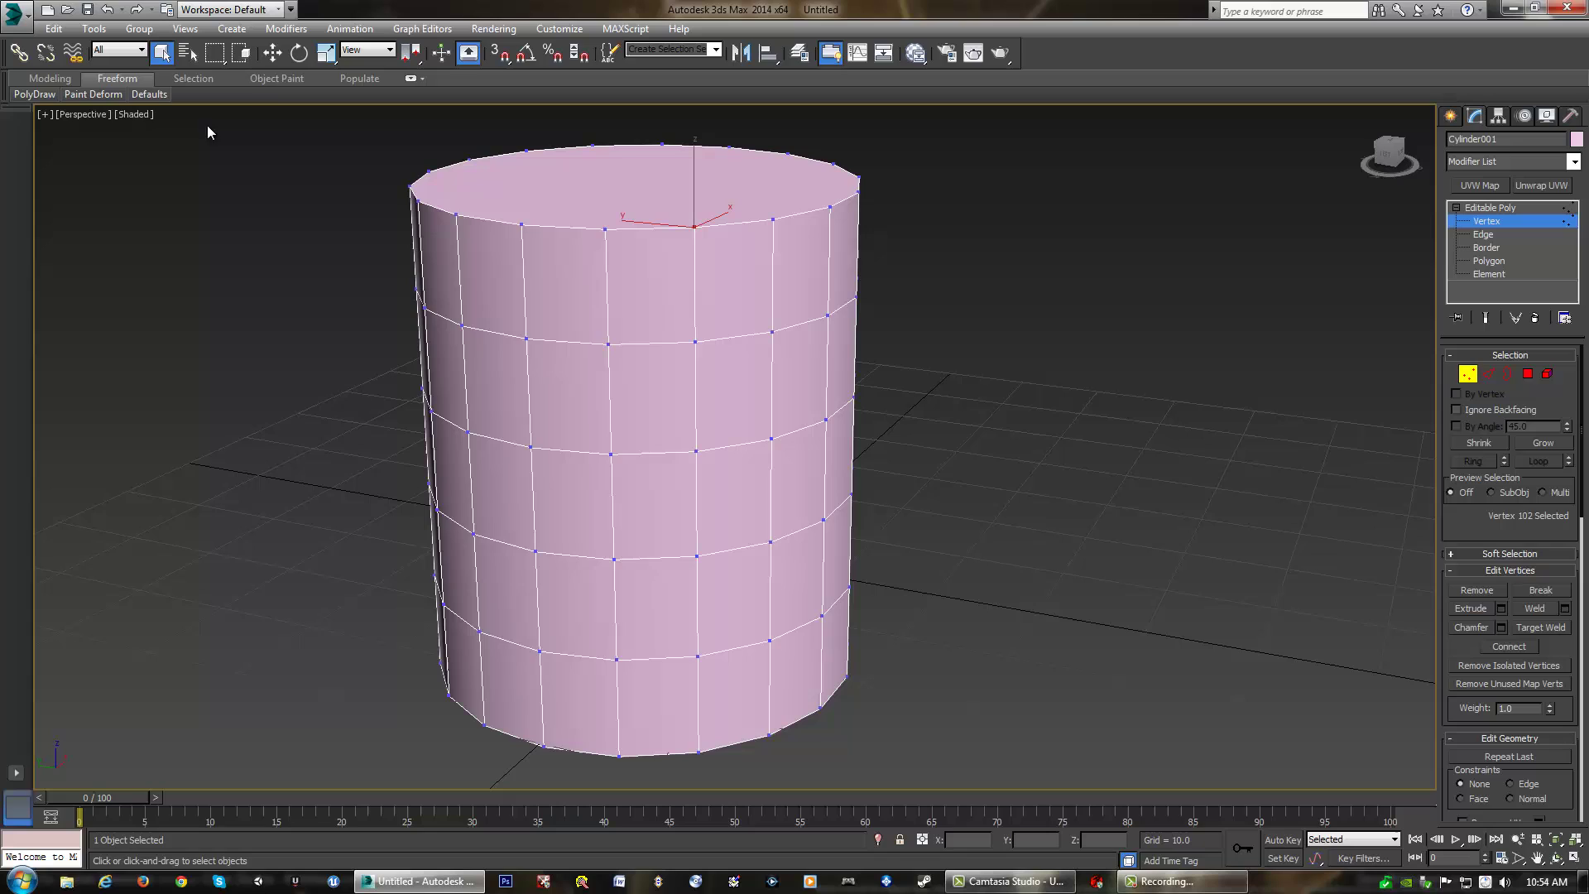
left_click(272, 53)
left_click(299, 53)
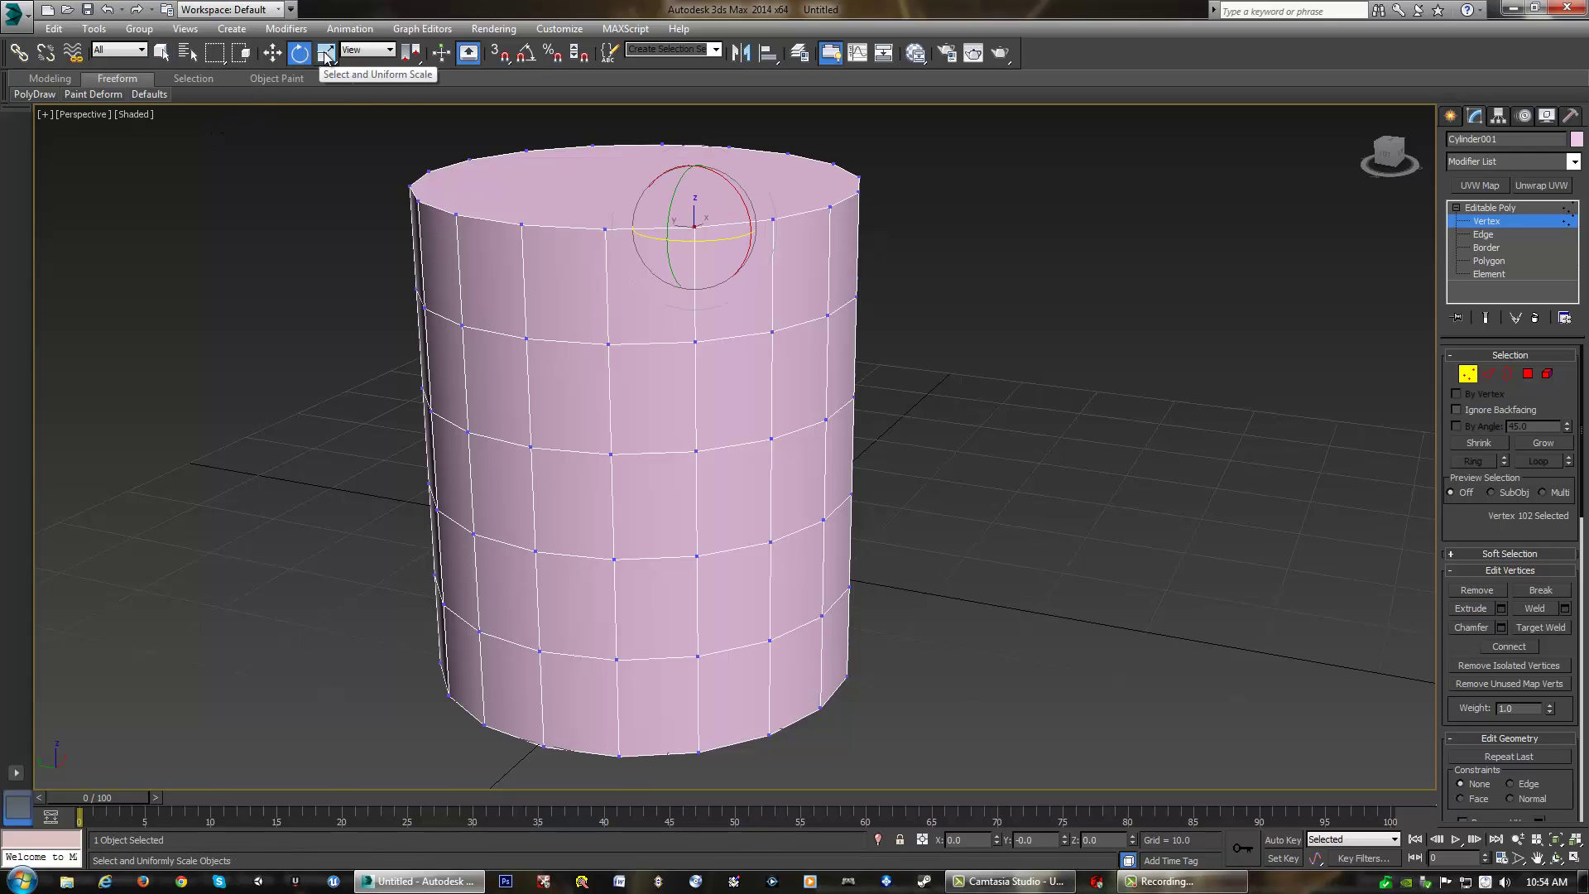
left_click(327, 54)
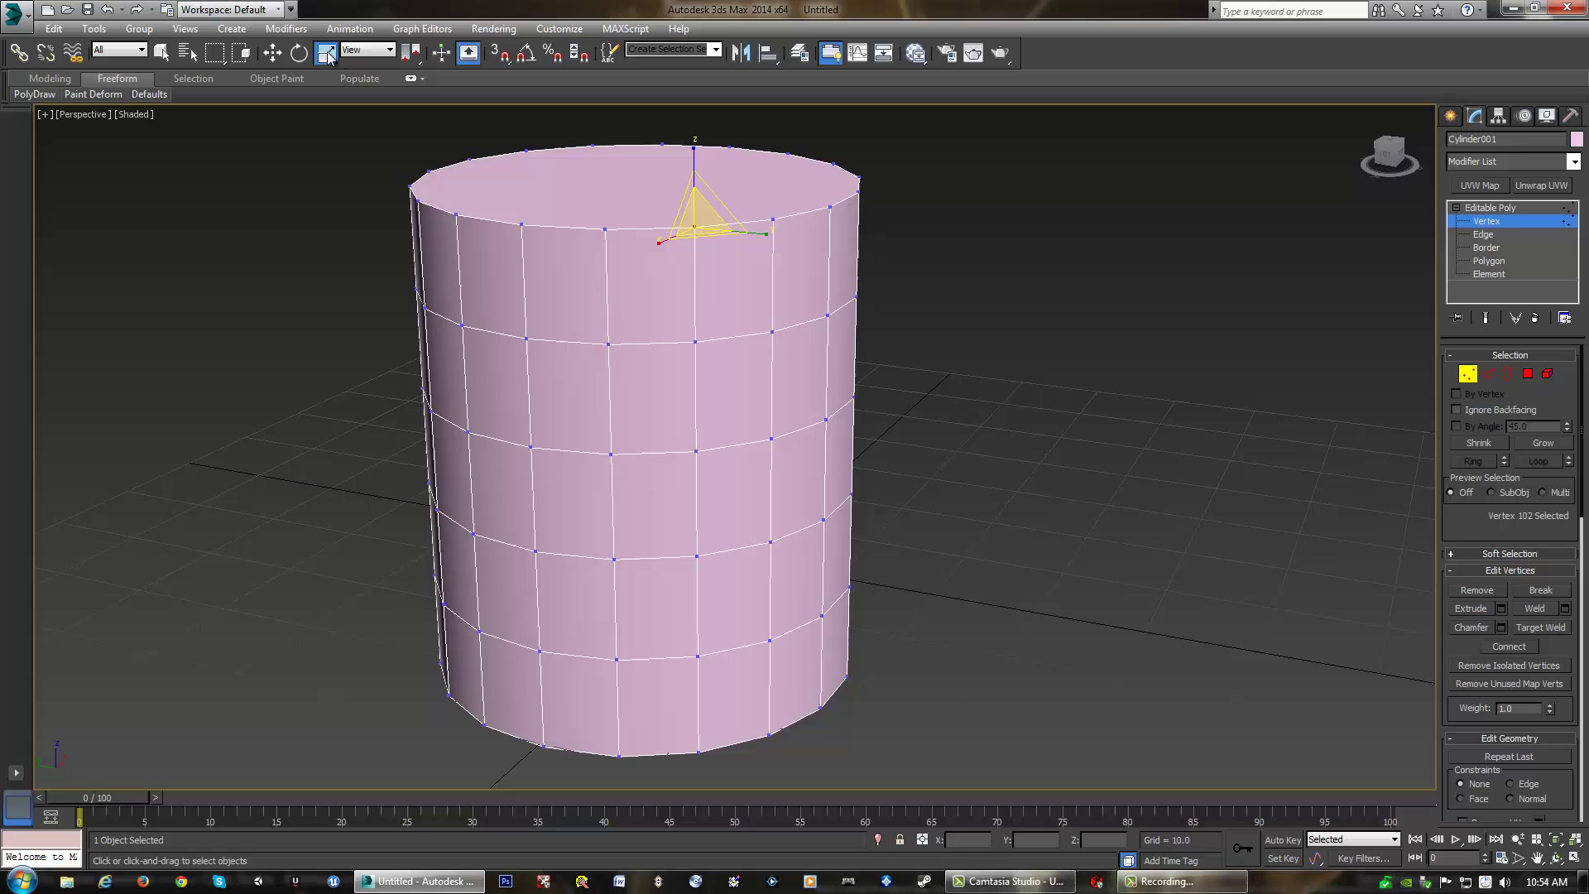
left_click(270, 58)
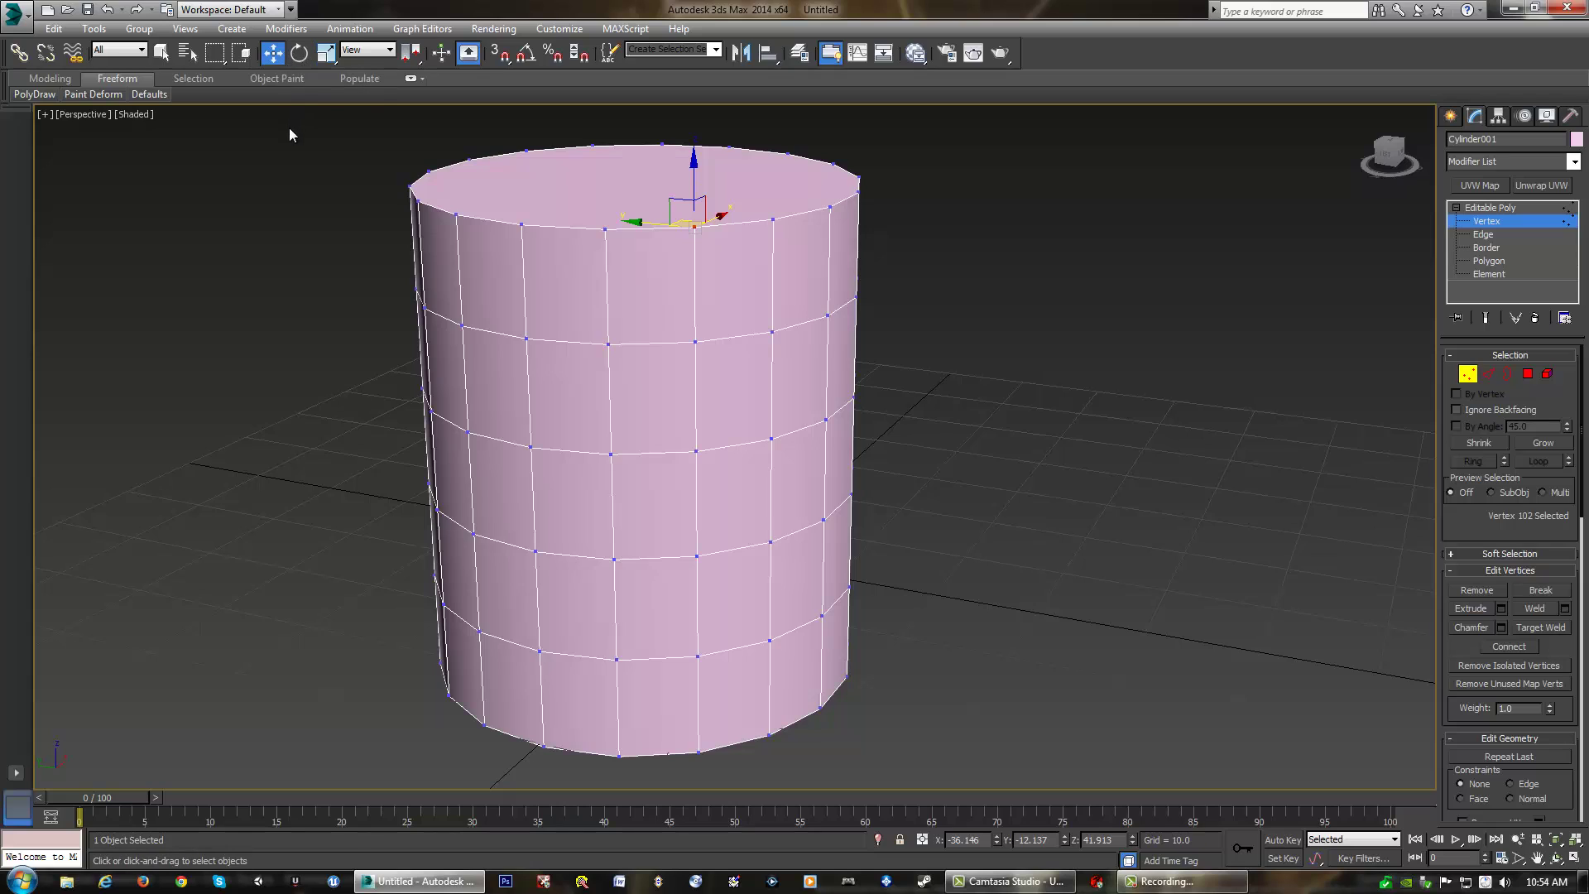
Cycle through the Rotate, Scale and Move tools again on the same rim vertex and return to Move
key("e")
key("r")
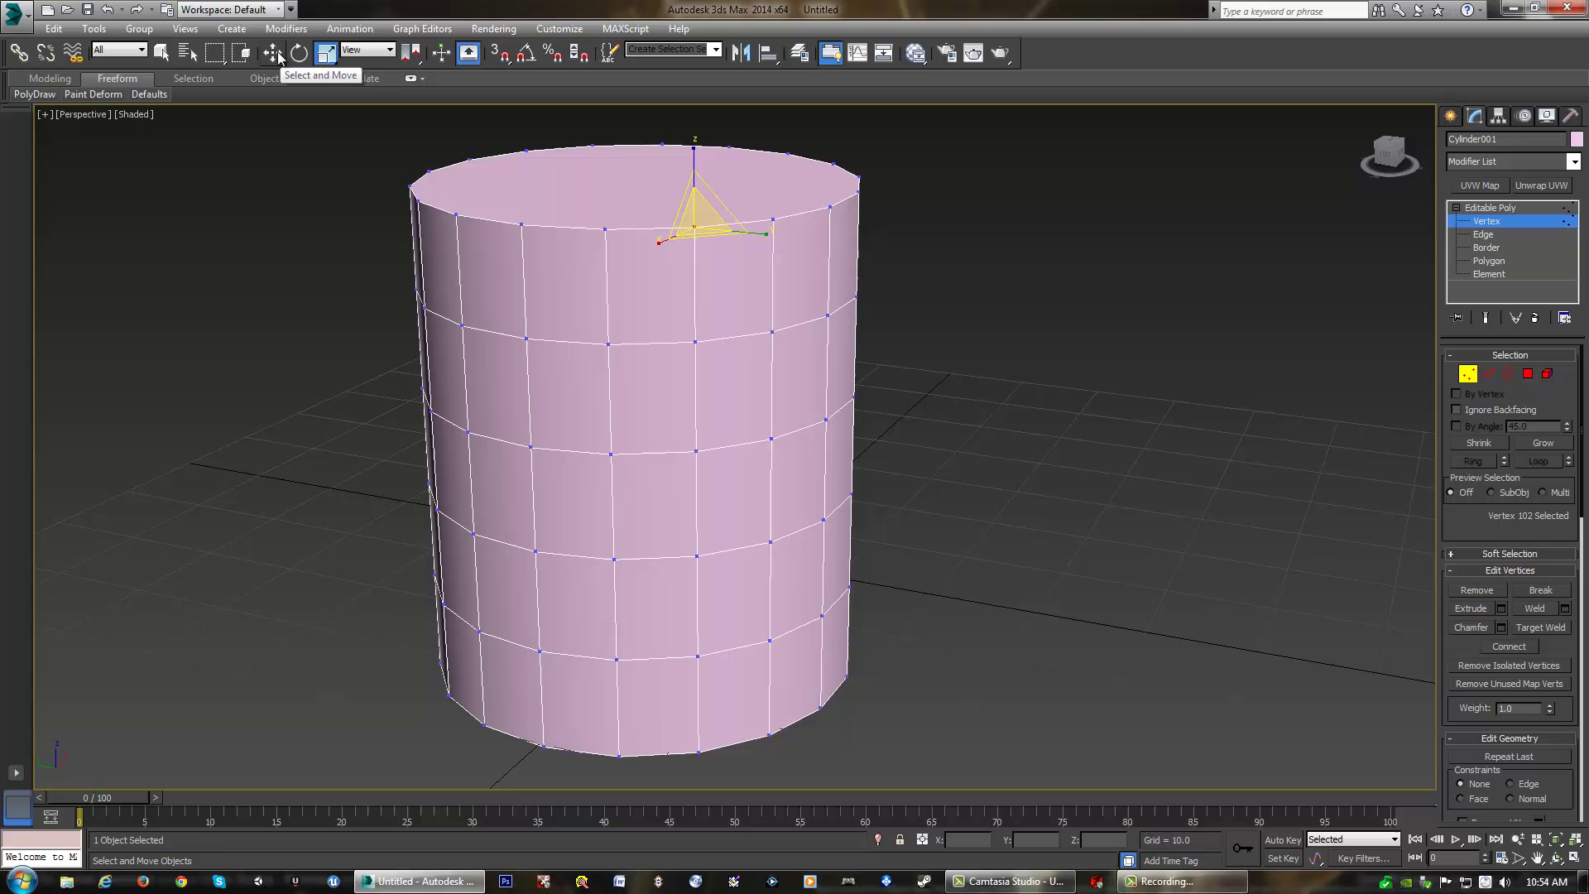
key("w")
left_click(301, 55)
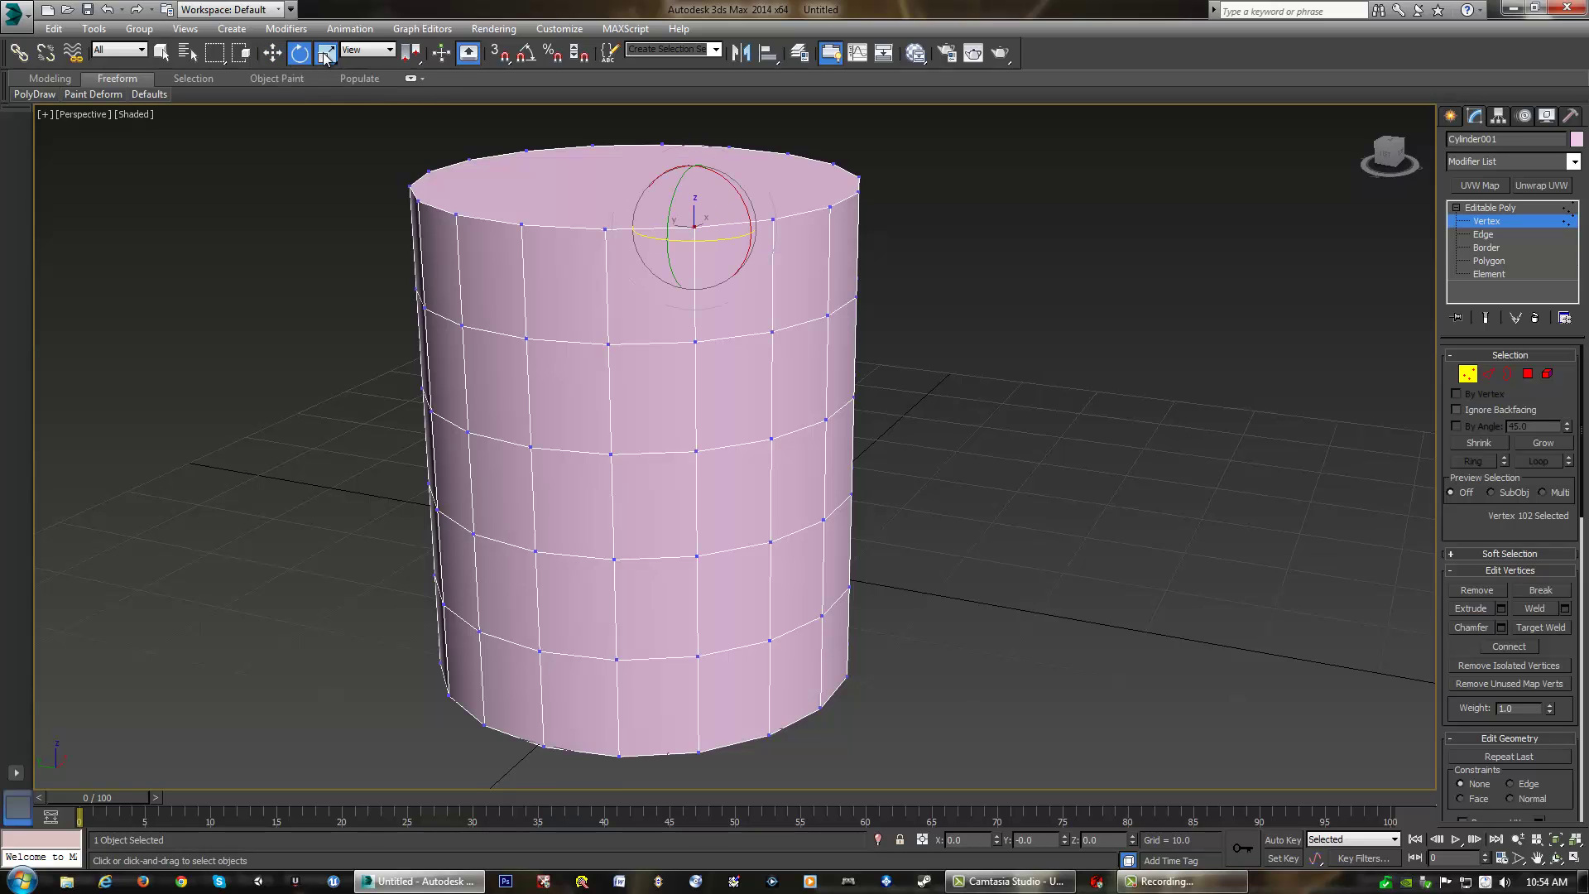
left_click(326, 55)
left_click(273, 54)
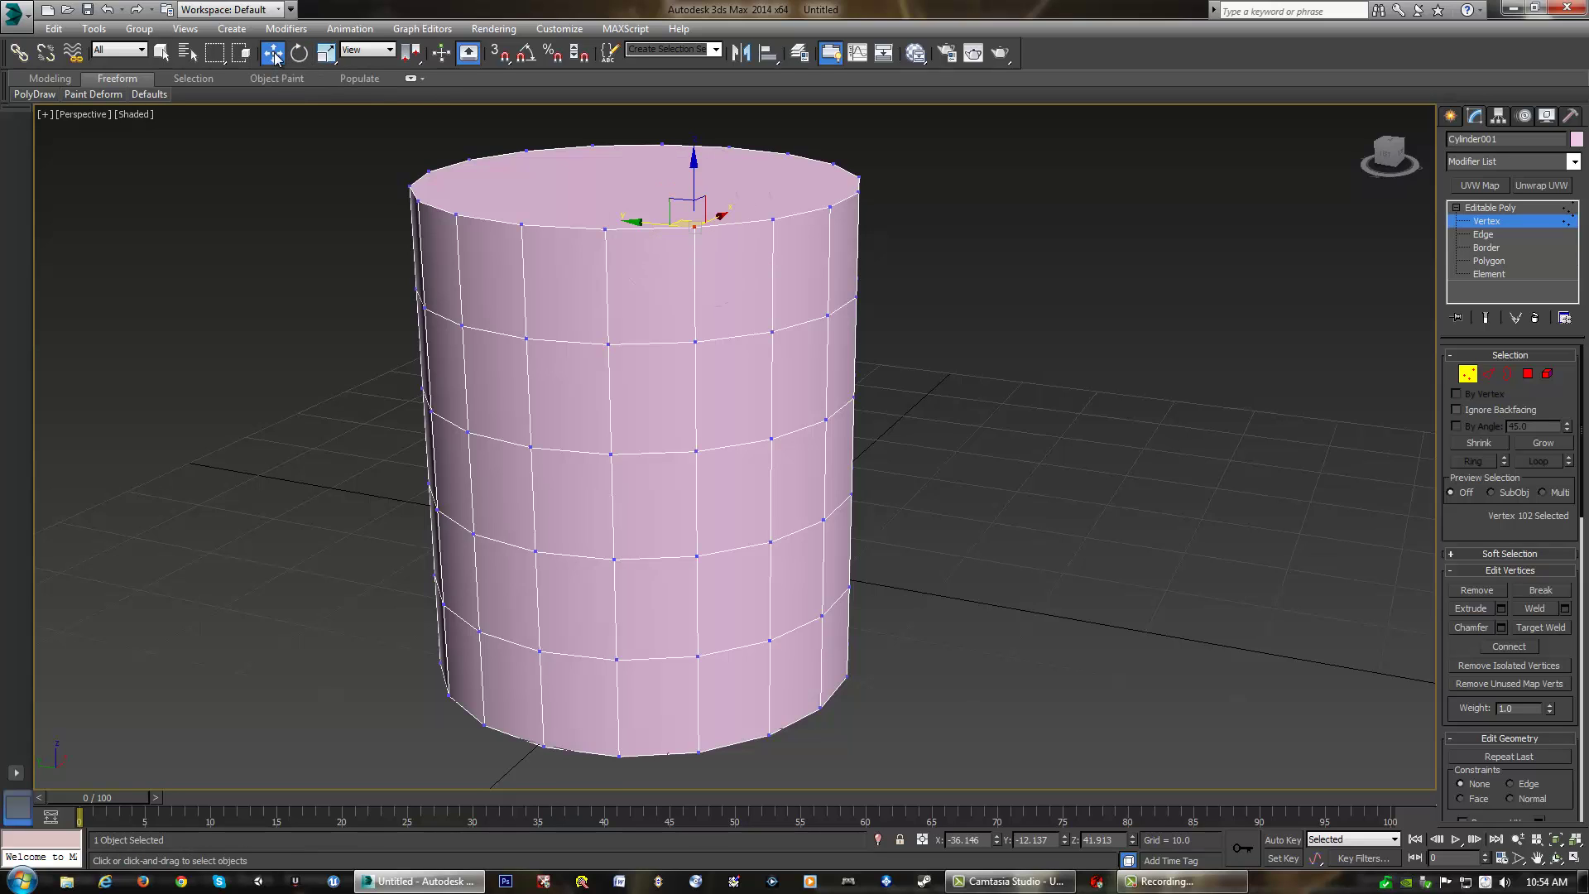
Show the viewport statistics and try raising the selected rim vertex along Z to about 47.24
middle_click_drag(704, 178, 719, 230)
key("7")
left_click_drag(718, 229, 657, 241)
middle_click_drag(657, 241, 755, 249, "alt")
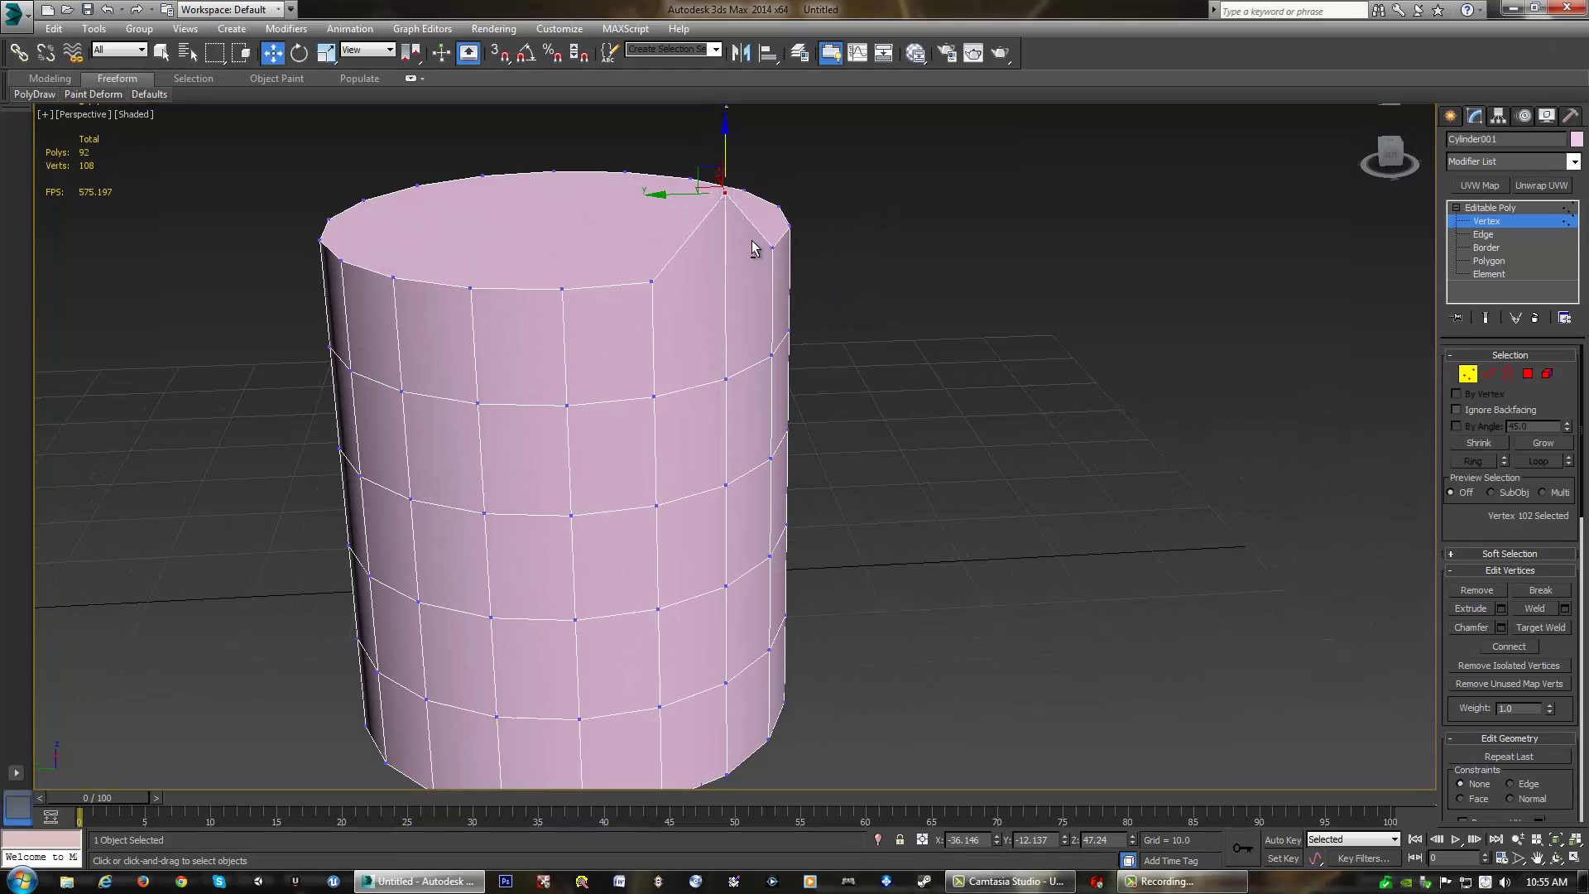
middle_click_drag(577, 291, 603, 312, "alt")
key("ctrl+z")
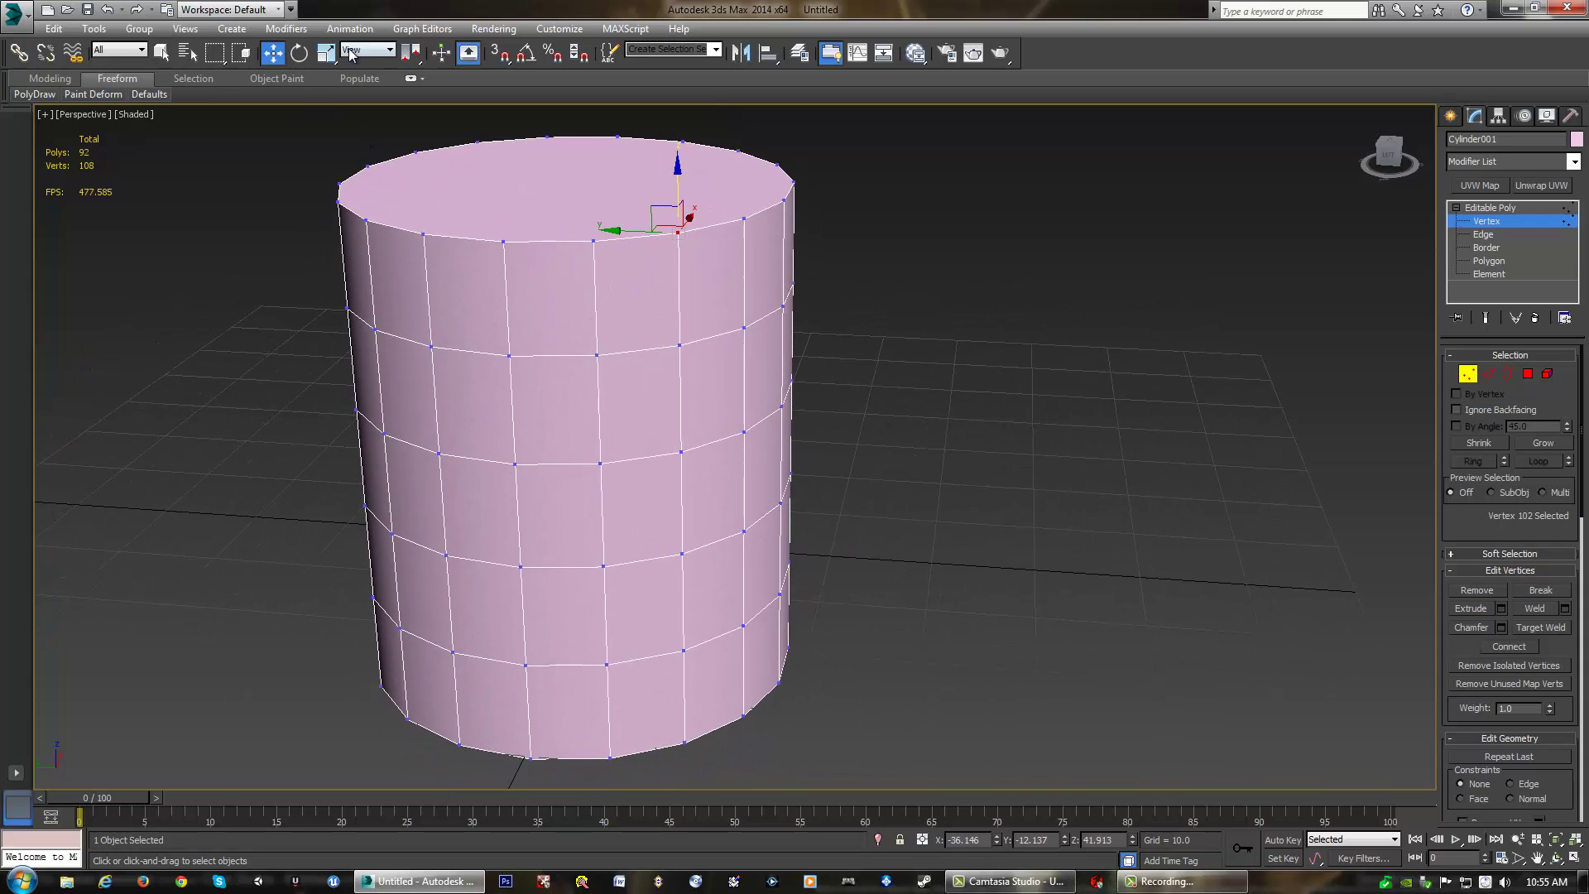
Try the Rotate and Scale tools on the single selected rim vertex
left_click(299, 53)
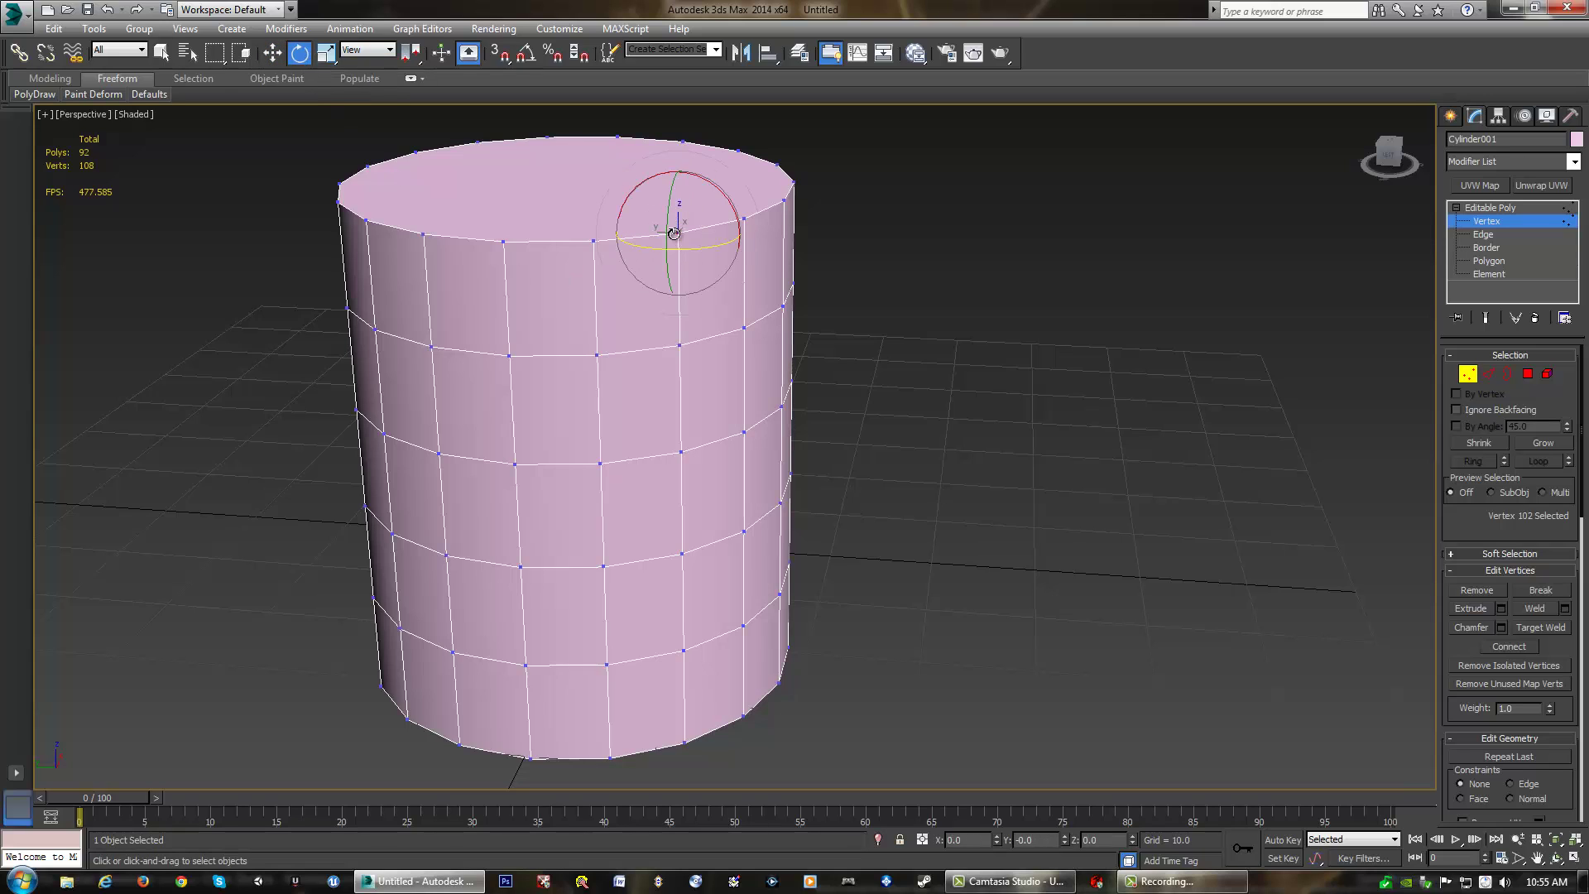
left_click_drag(667, 226, 701, 209)
left_click(327, 52)
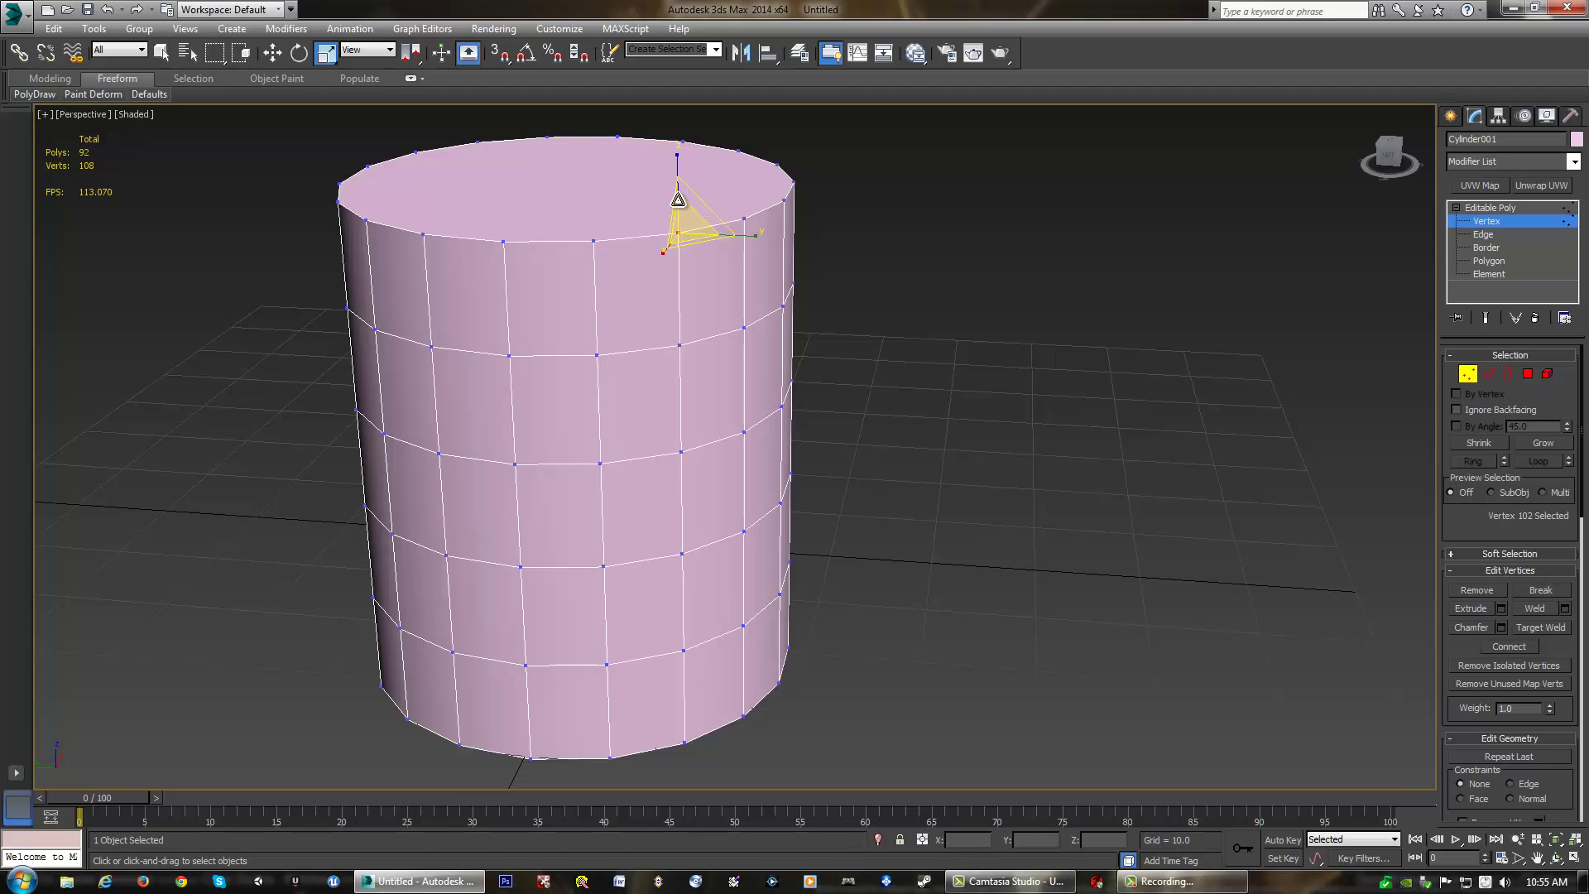
Region-select six vertices on the right side of the top rim and try scaling and rotating them as a group
left_click_drag(839, 145, 725, 253)
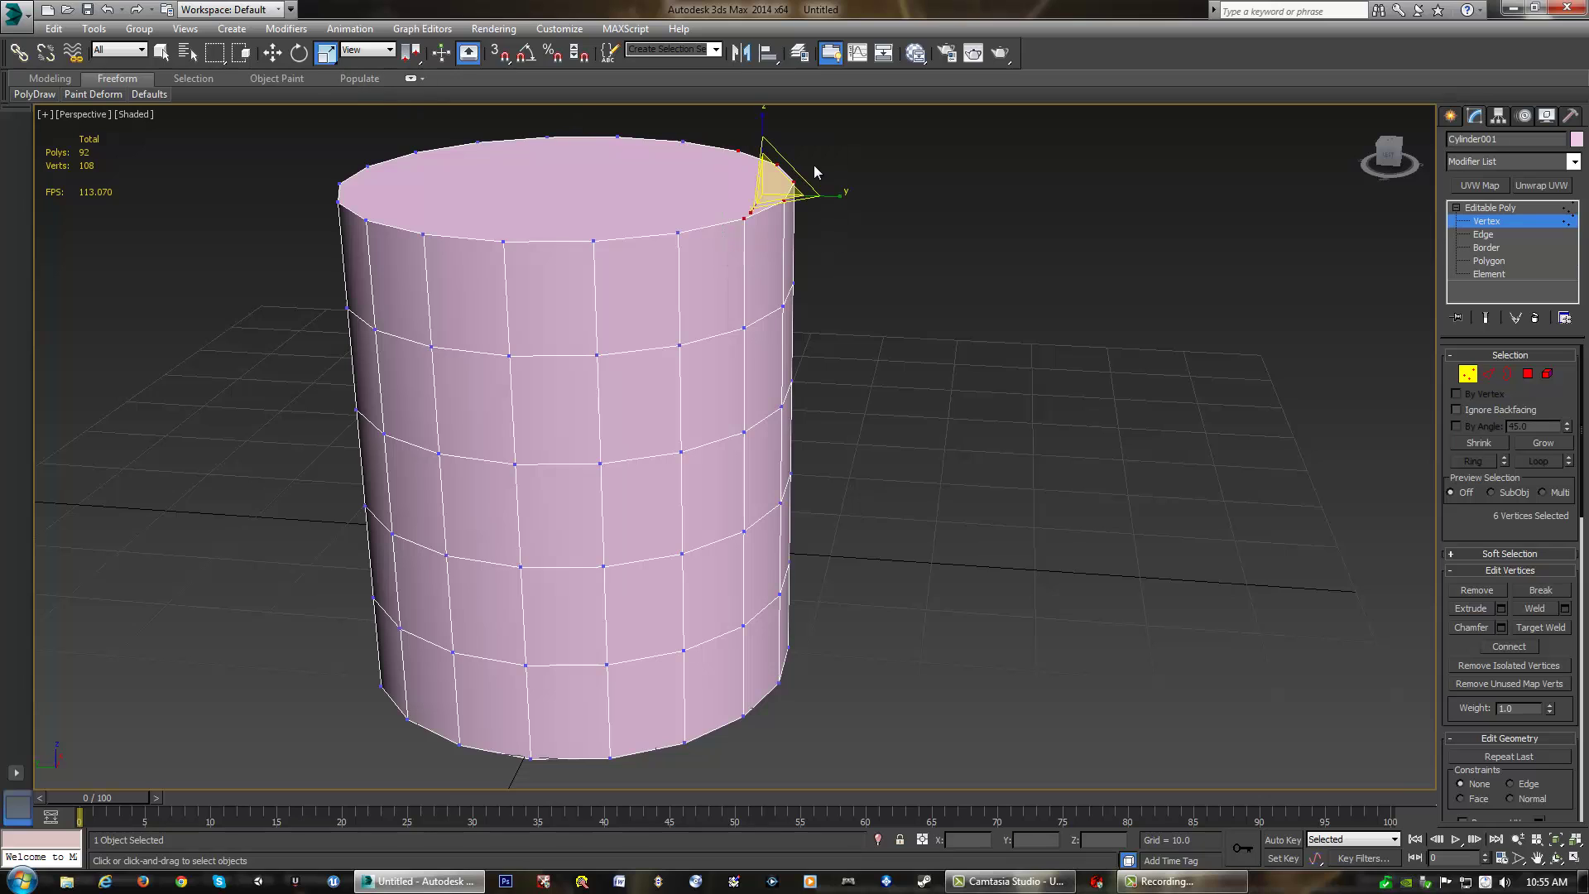
left_click_drag(770, 178, 807, 139)
right_click(807, 139)
left_click(306, 53)
left_click_drag(816, 166, 814, 224)
key("ctrl+z")
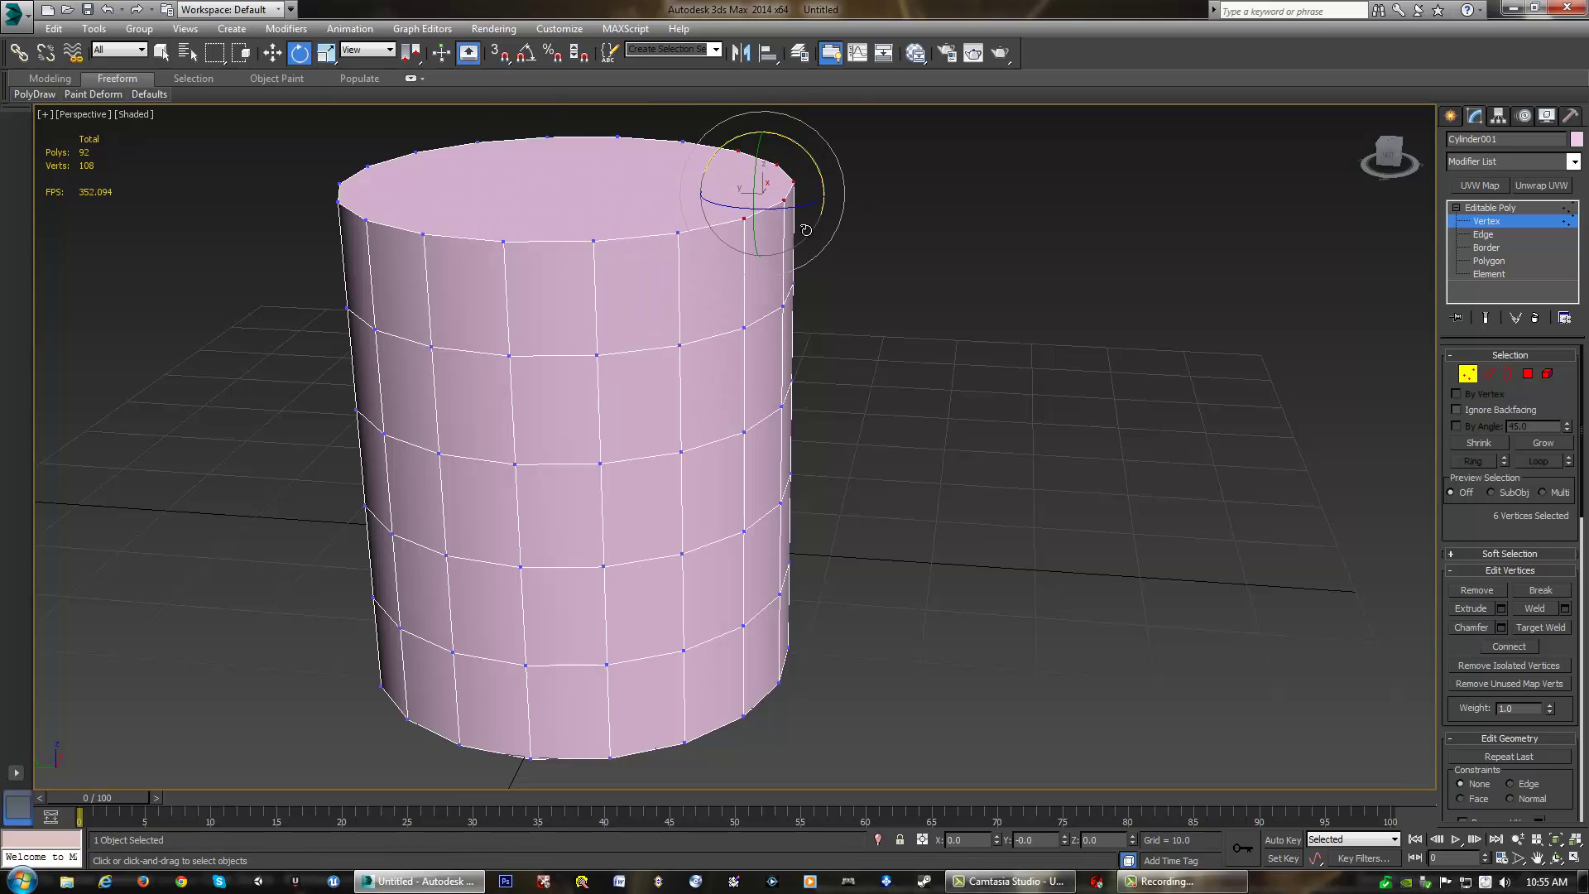
Select a single front rim vertex, then at the Edge level try moving the vertical edge directly below it
middle_click_drag(880, 247, 926, 235)
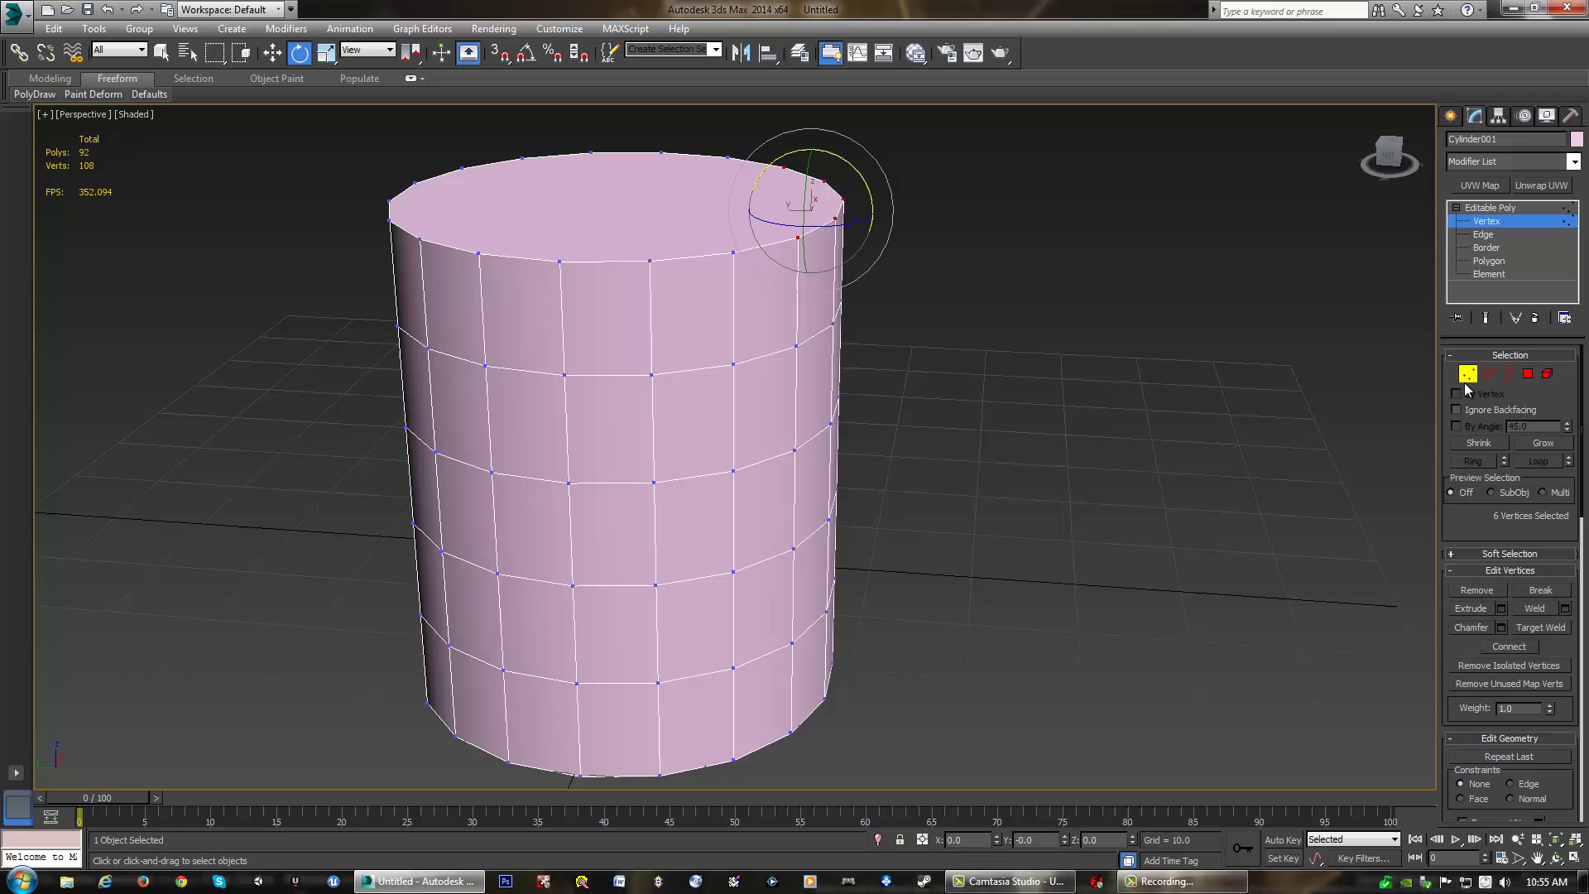
left_click(648, 260)
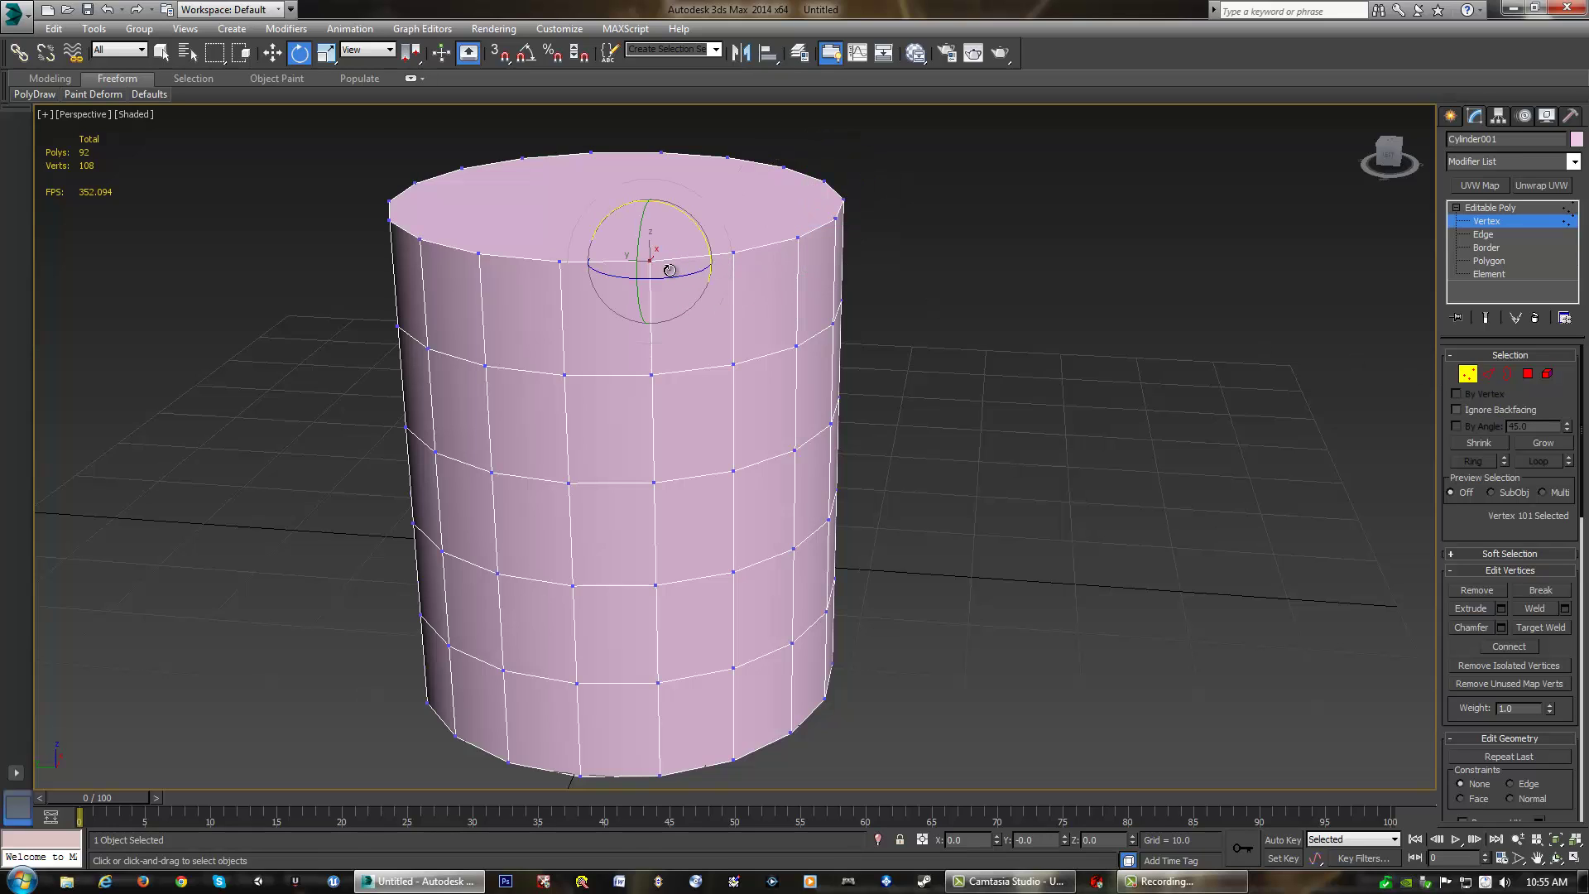
left_click(1489, 374)
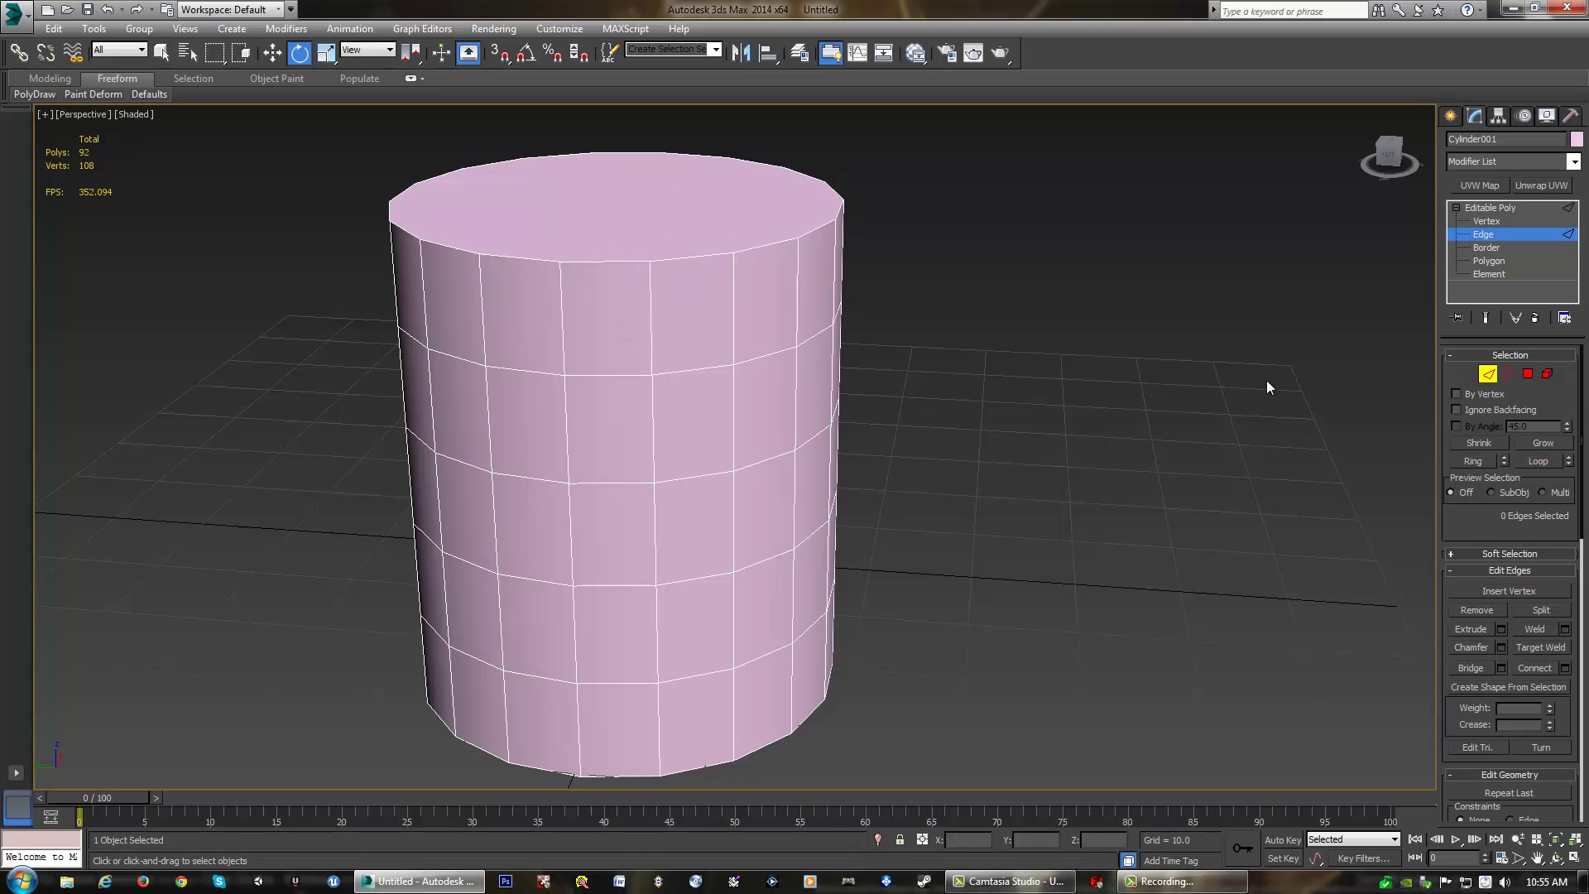
left_click(649, 282)
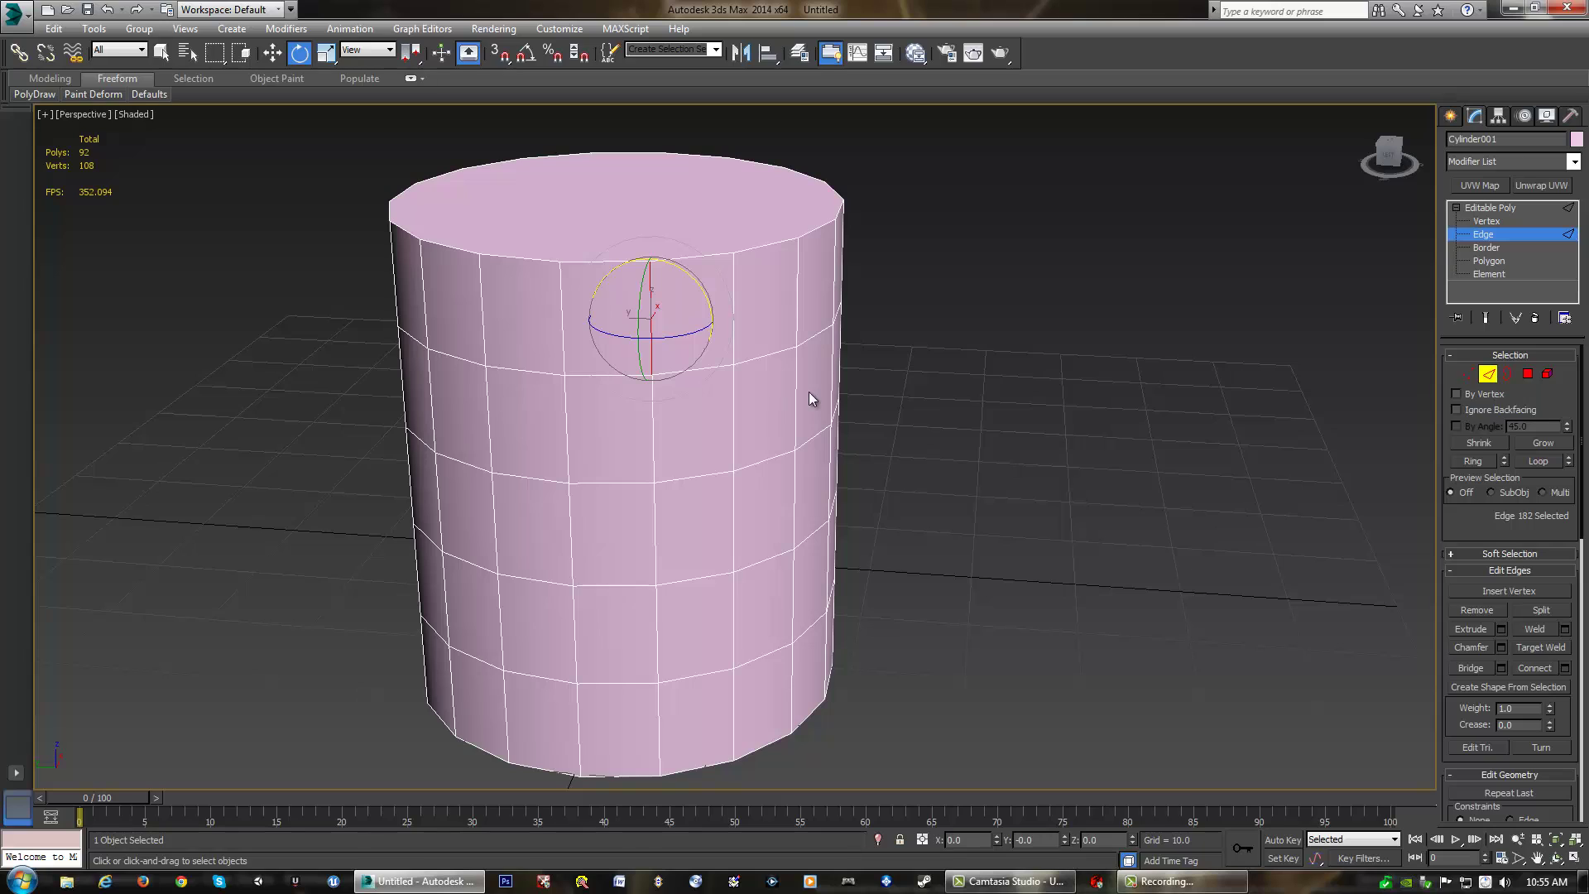
left_click(274, 53)
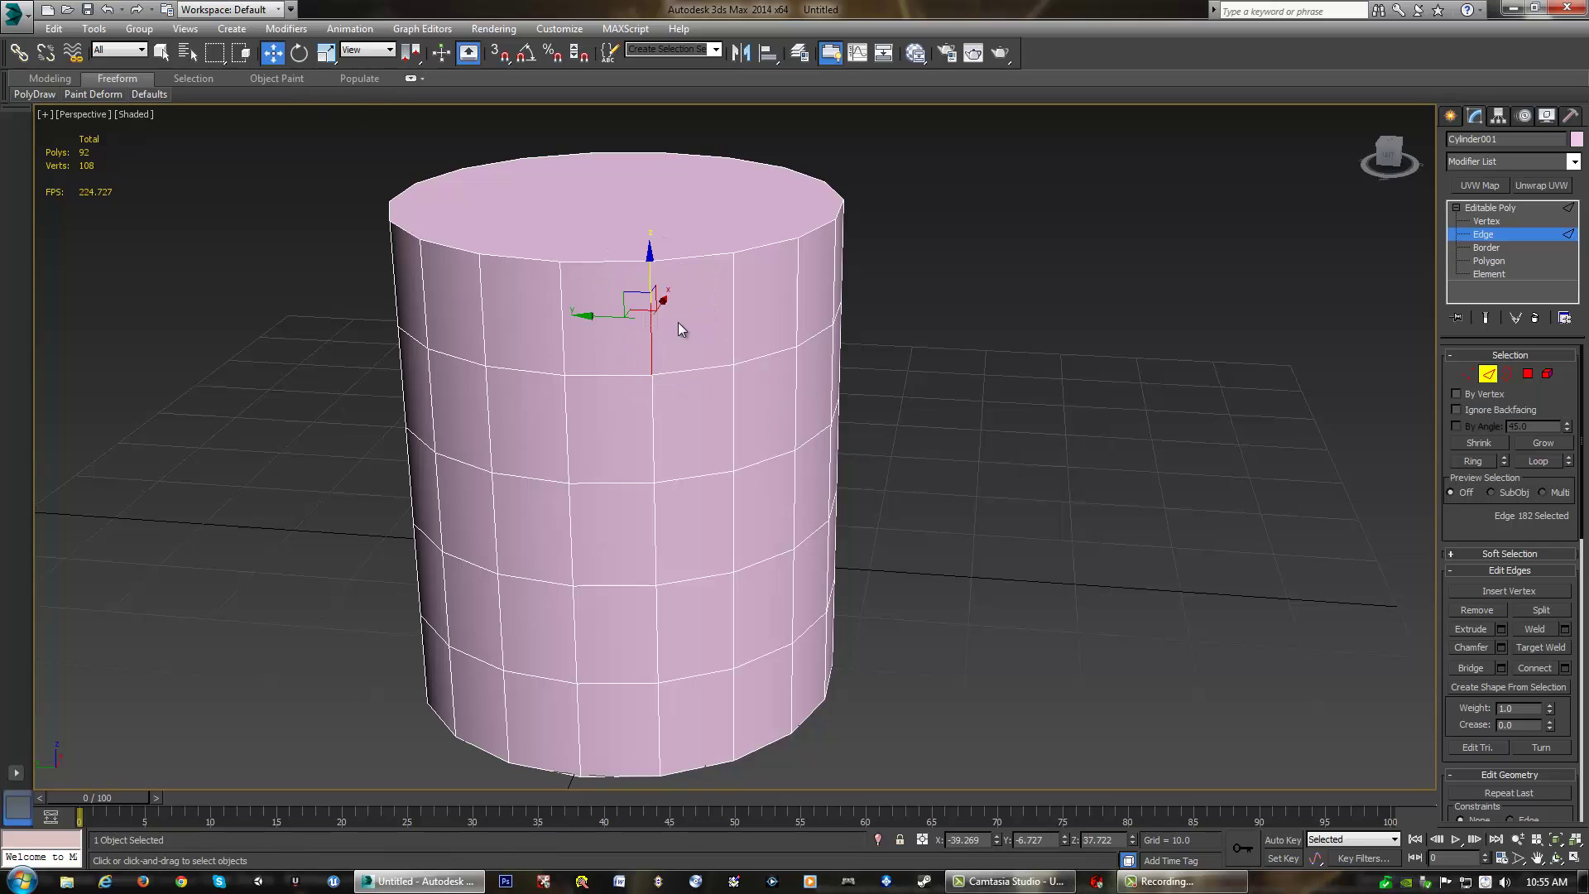
mouse_move(616, 316)
left_mouse_down()
mouse_move(662, 322)
mouse_move(638, 329)
left_mouse_up()
At the Polygon level, select a front top-row polygon and the top cap individually, then region-select polygons over the cylinder's upper right side
left_click(1528, 372)
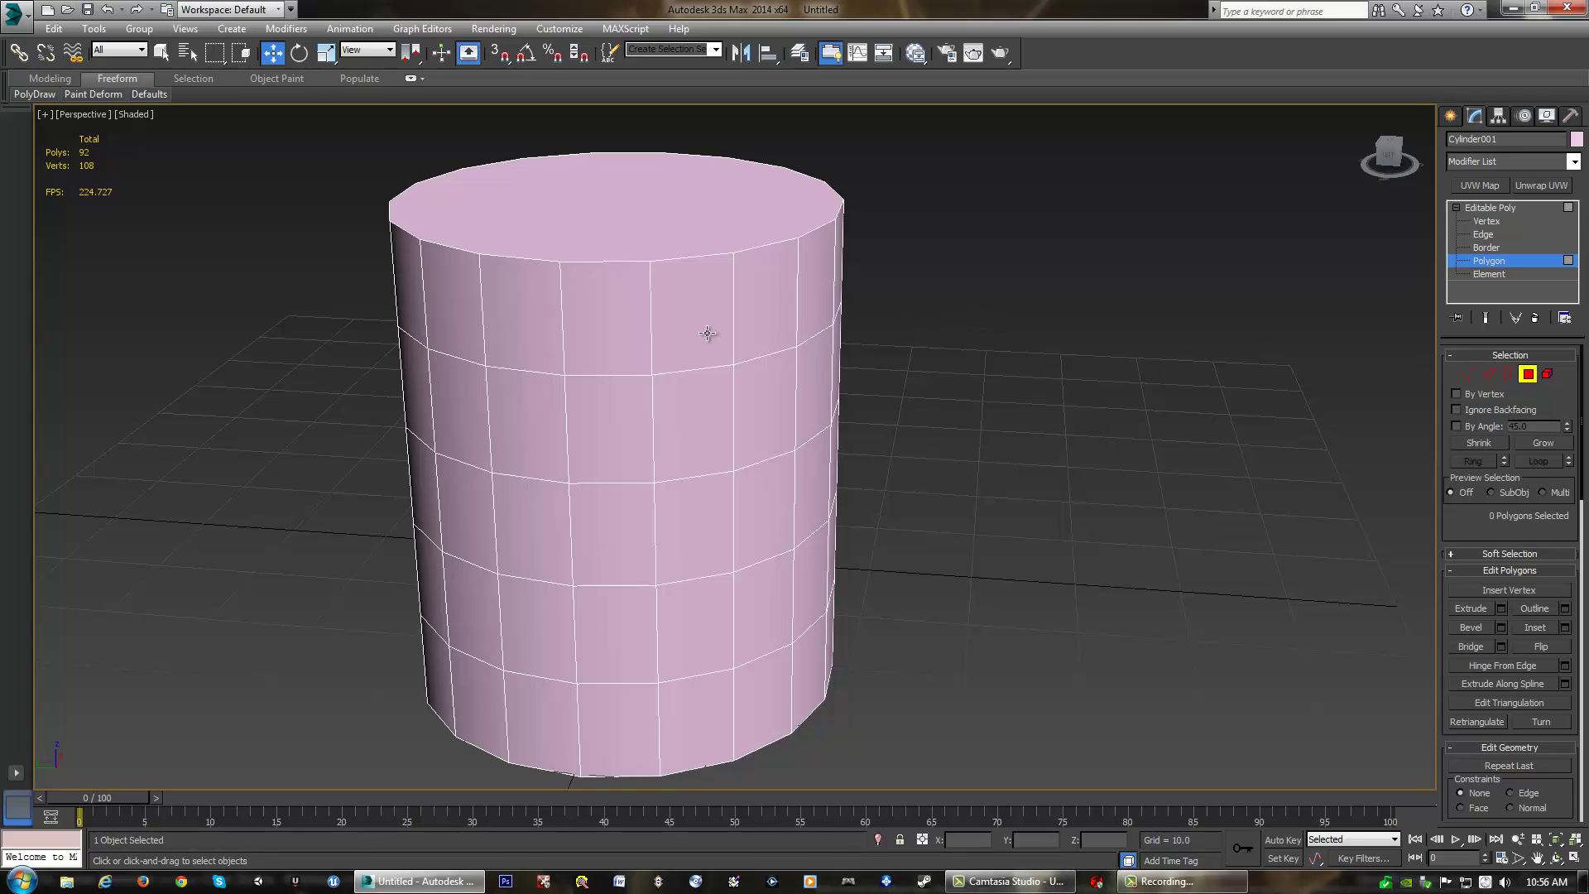
left_click(703, 289)
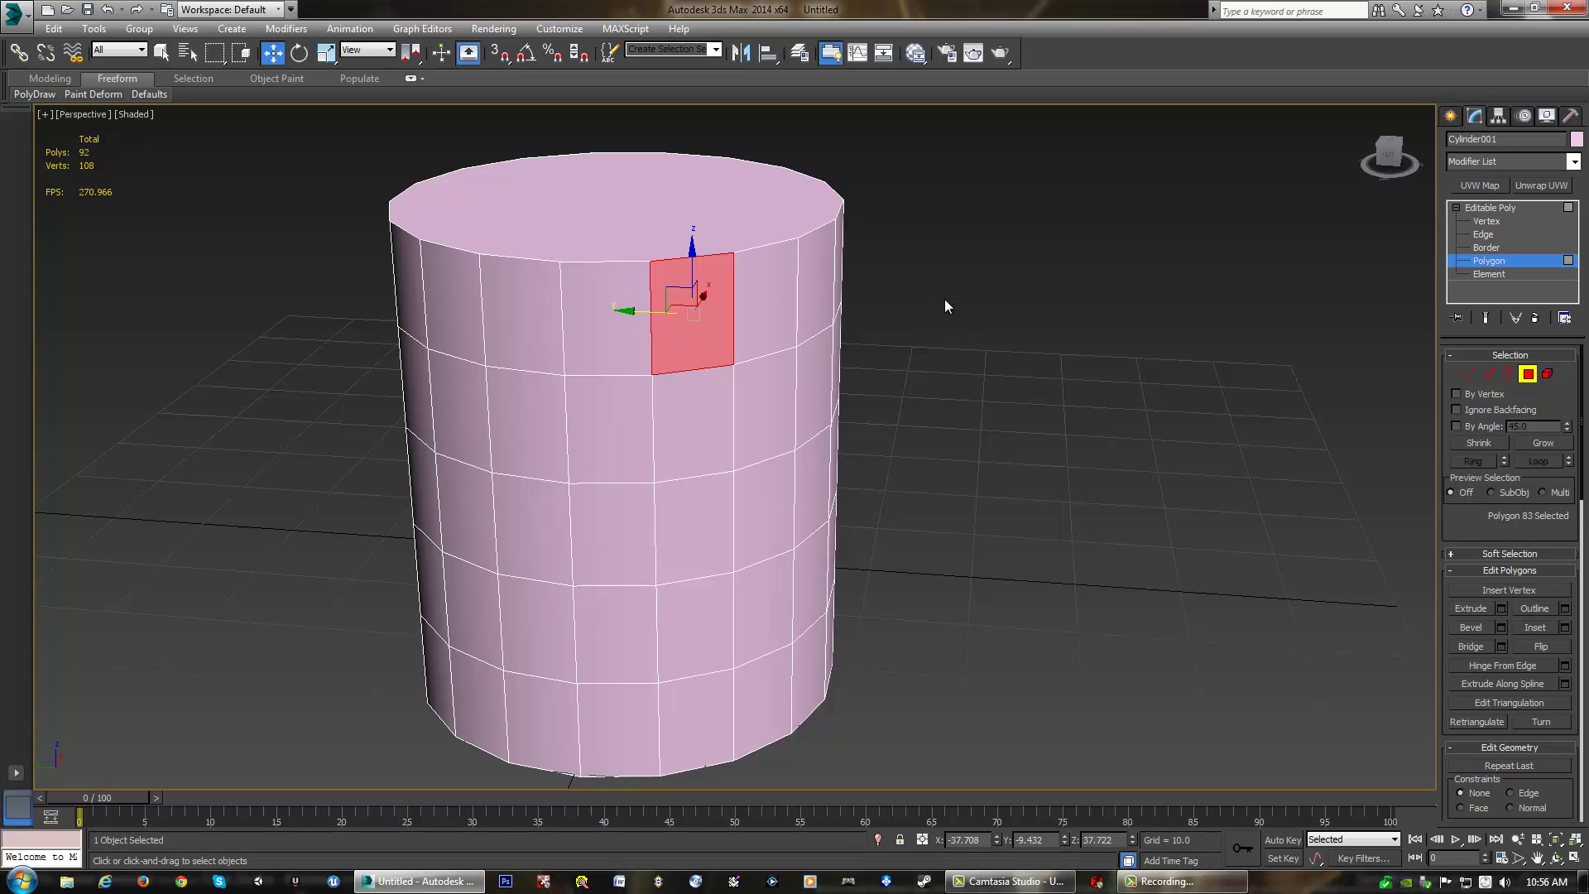
middle_click_drag(918, 335, 927, 324)
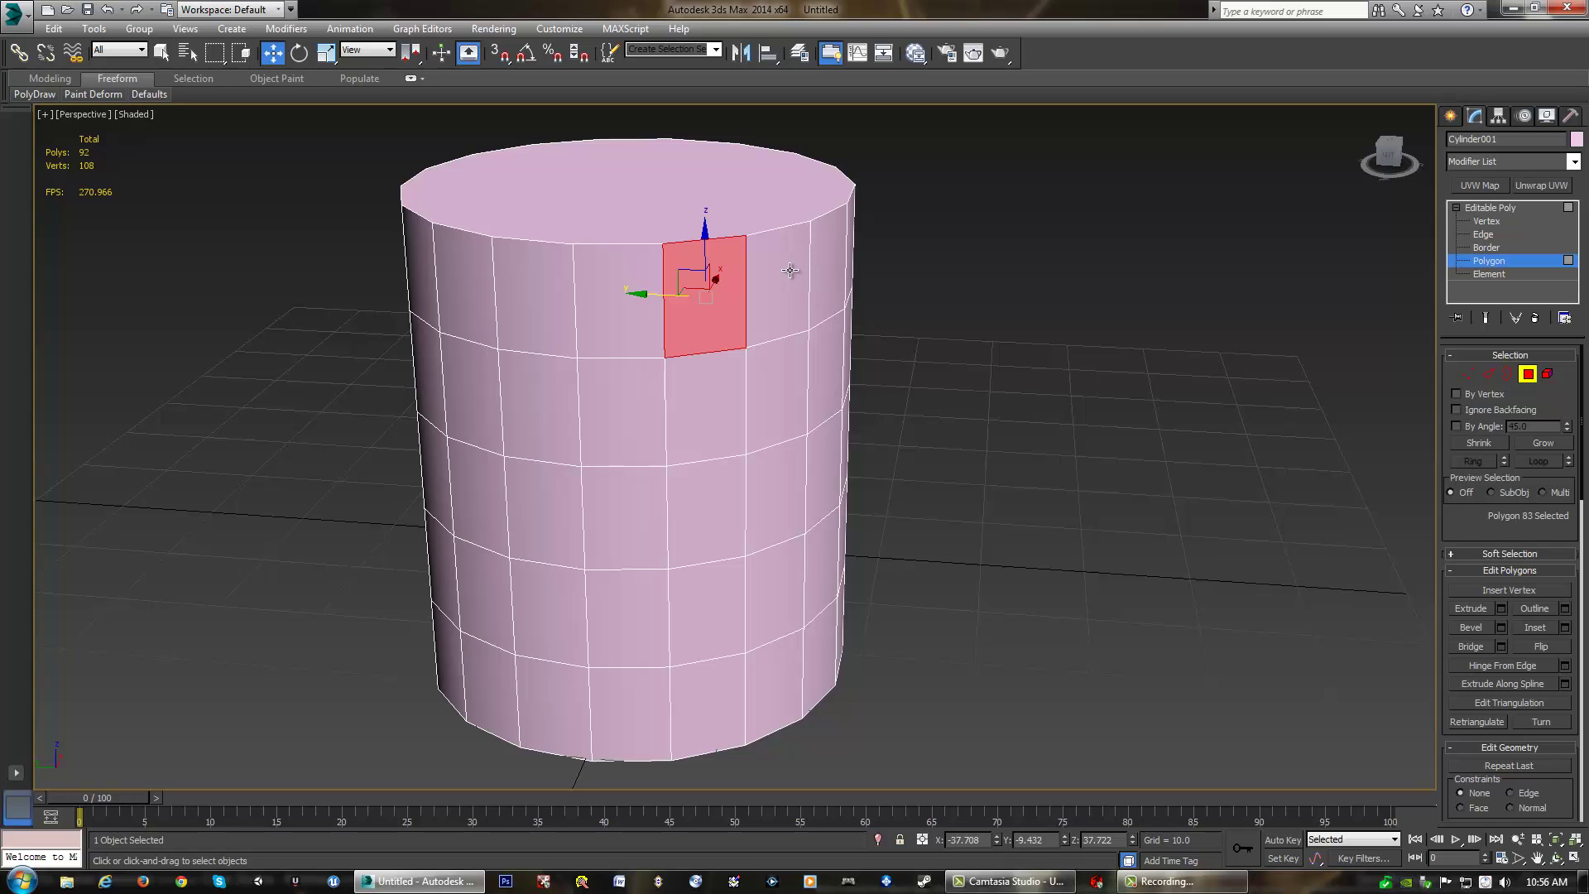
middle_click_drag(932, 226, 916, 297)
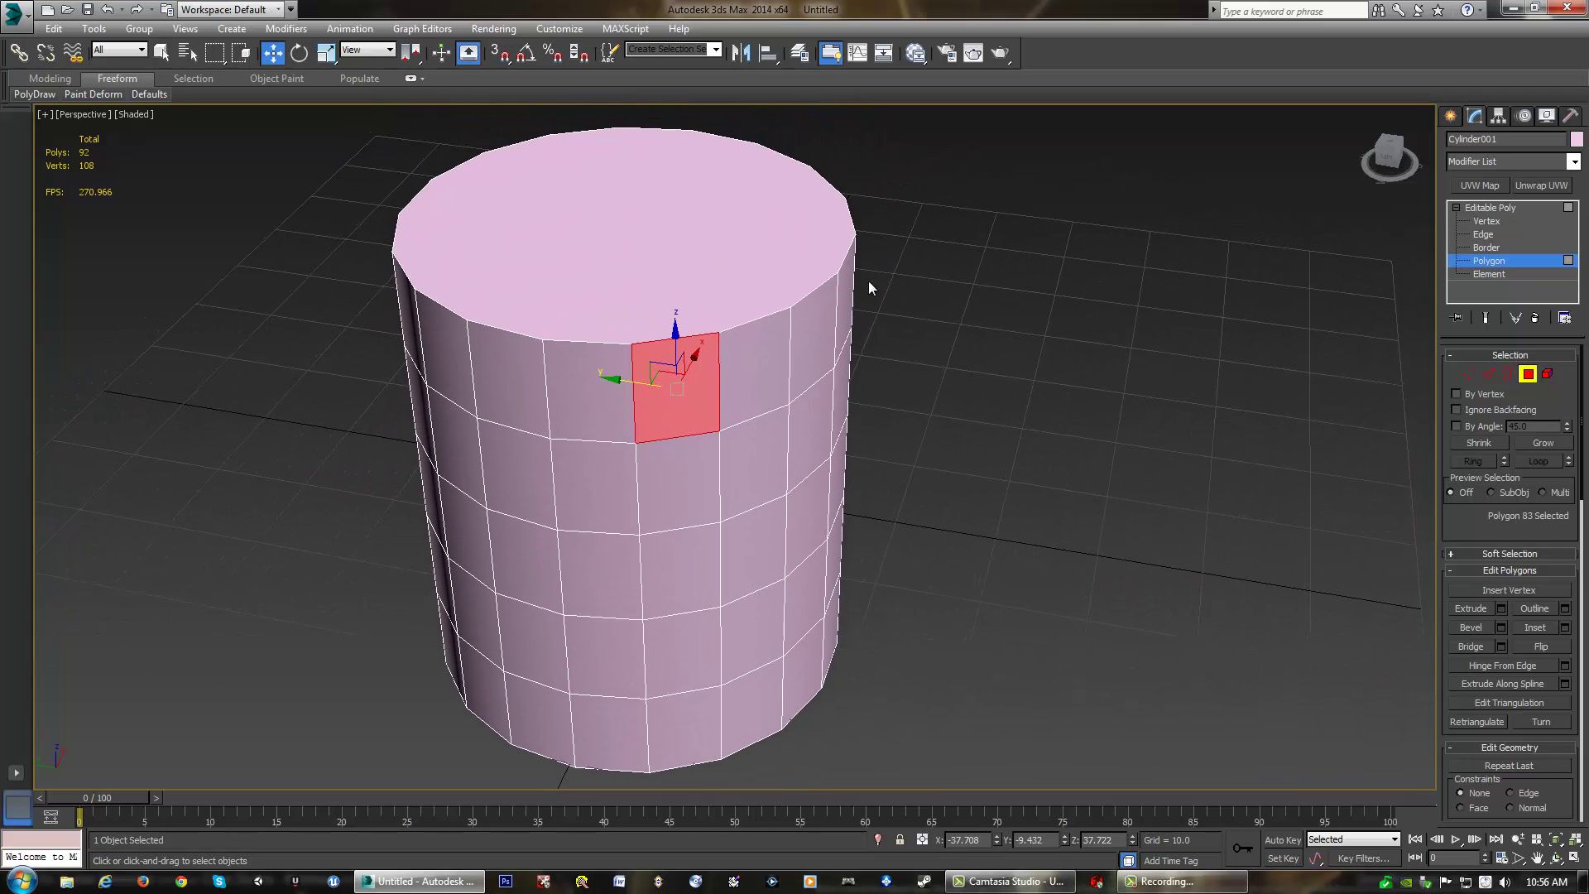
left_click(582, 286)
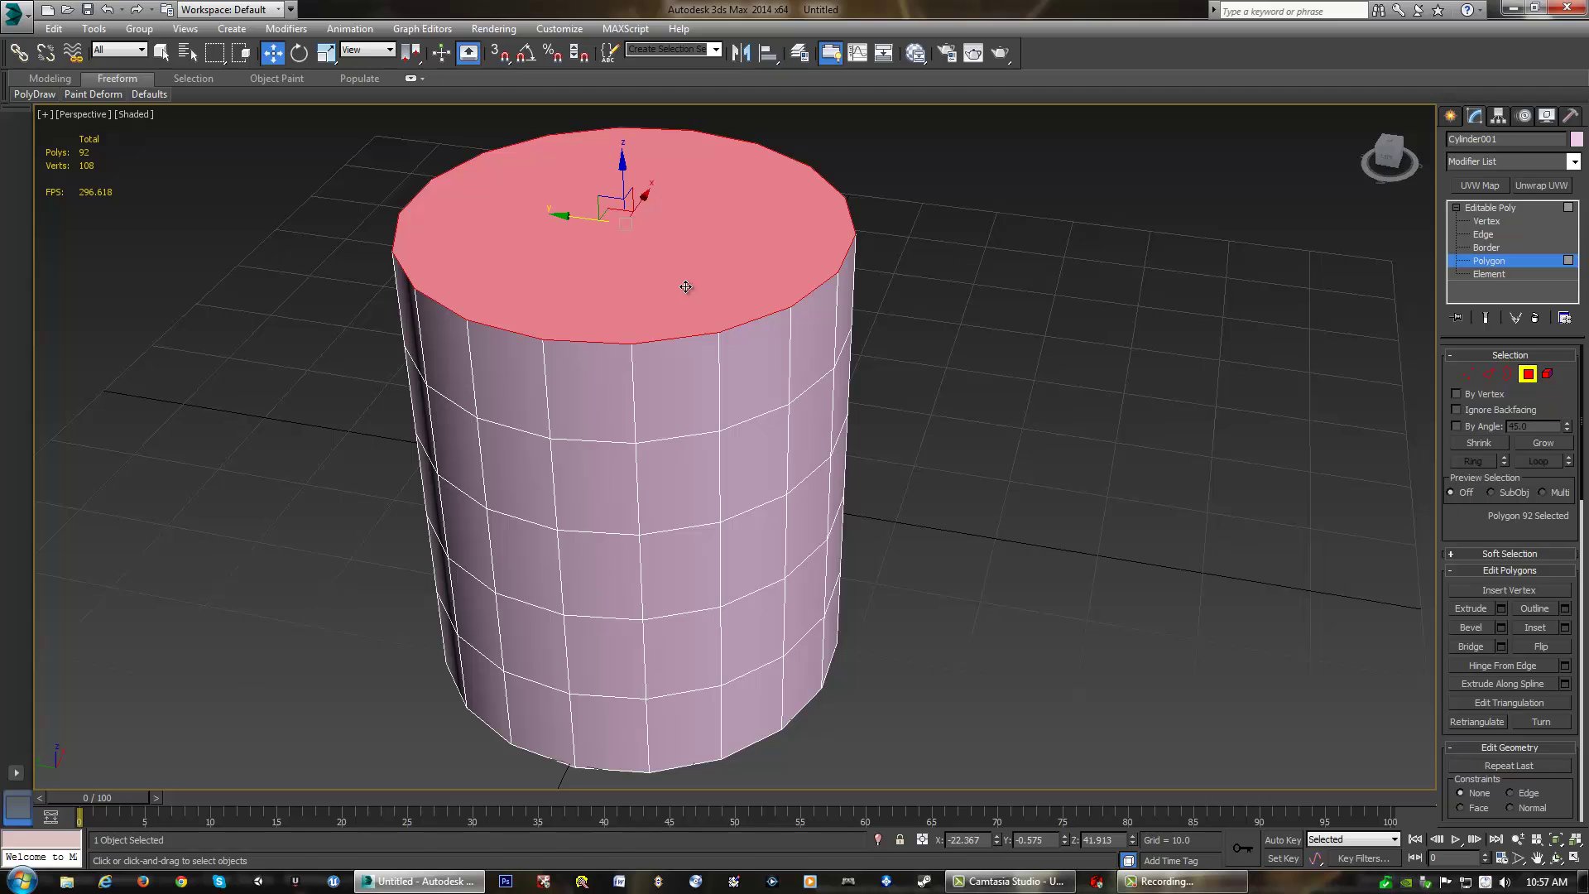
left_click(665, 361)
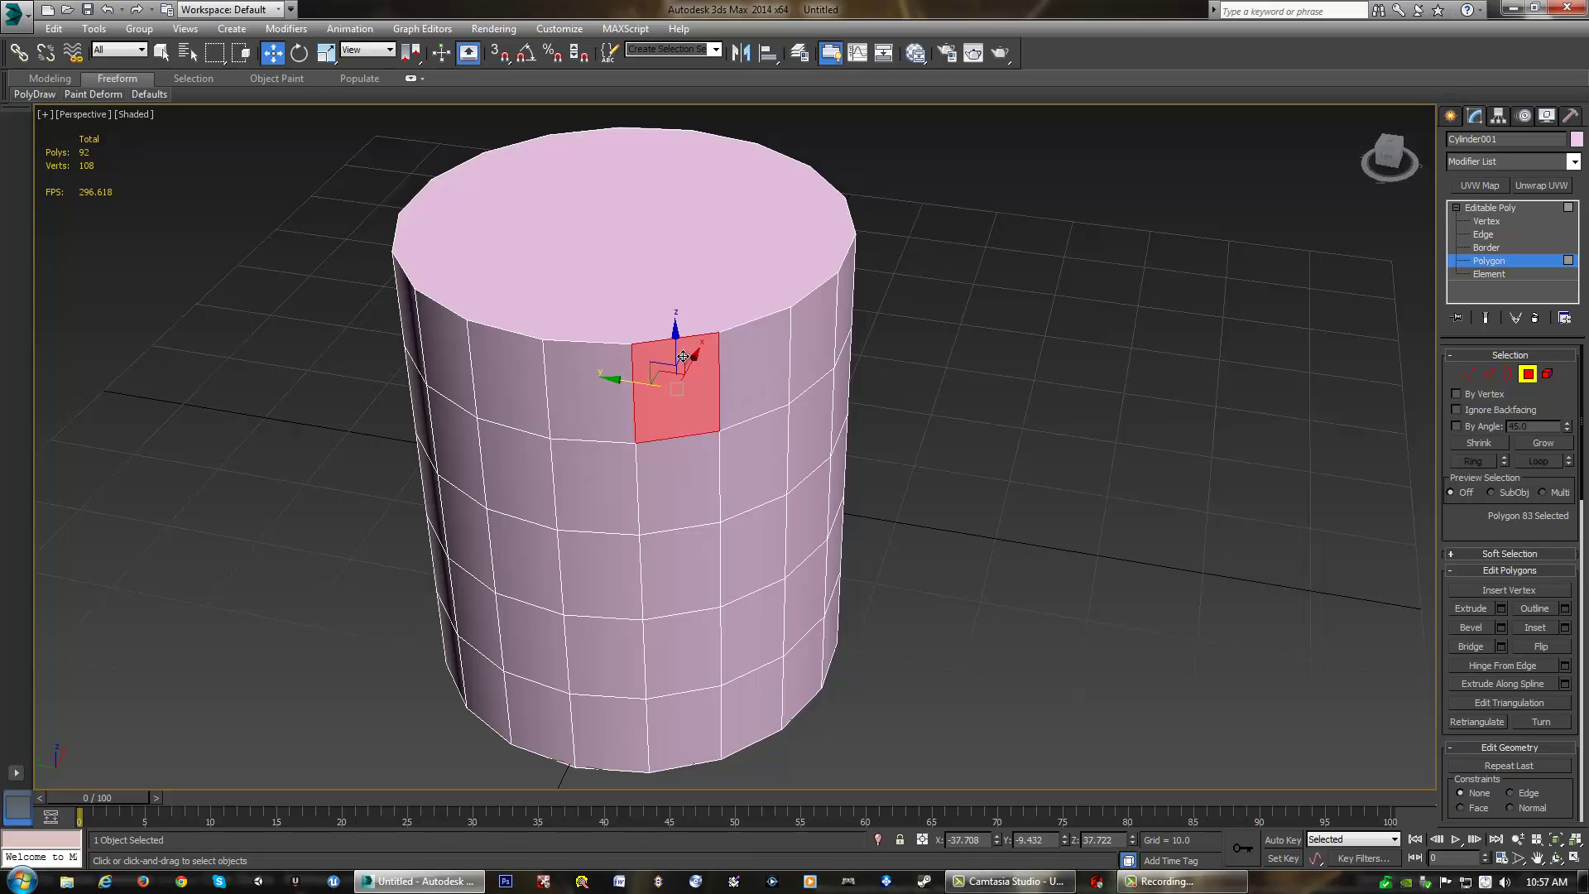
left_click_drag(916, 207, 712, 422)
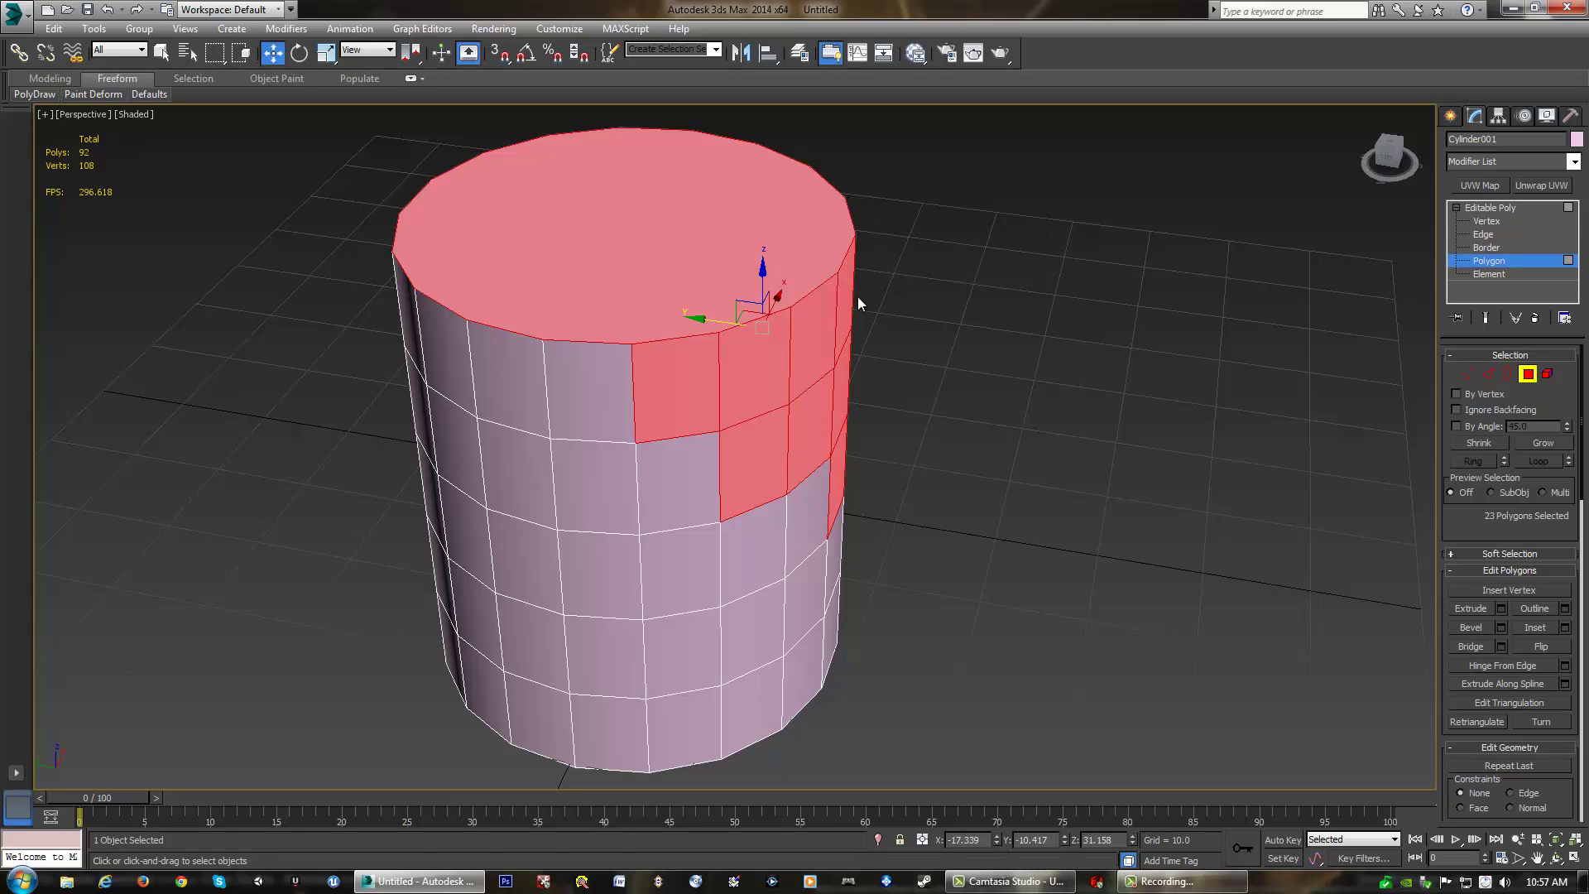
Select one front top-row polygon, add the next two polygons to its right, and remove those two from the selection again
left_click(577, 377)
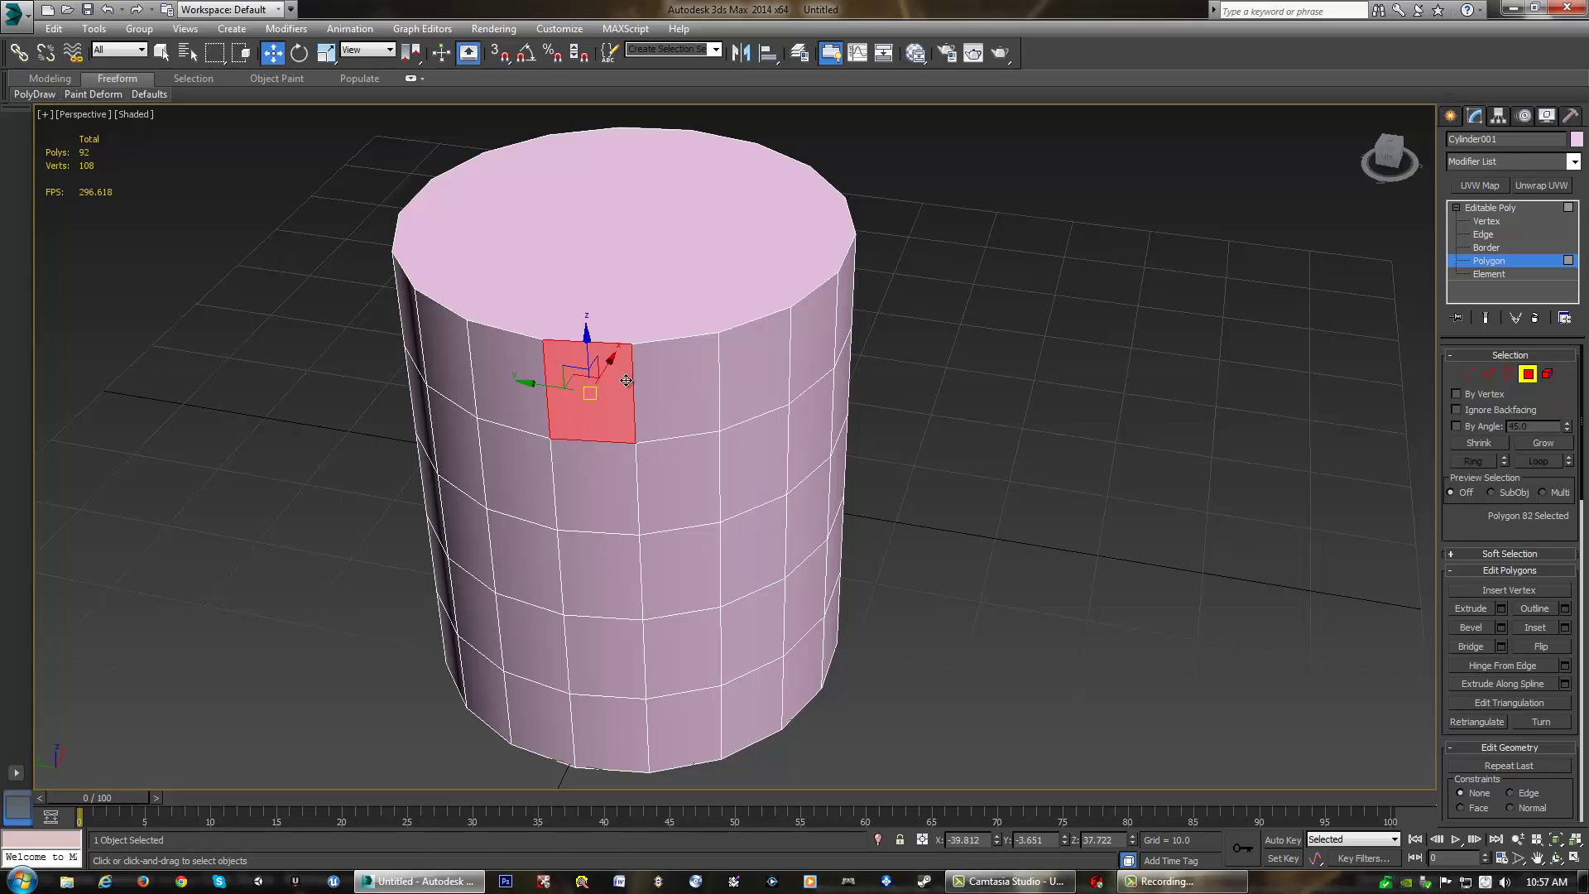
left_click(671, 371, "ctrl")
left_click(740, 350, "ctrl")
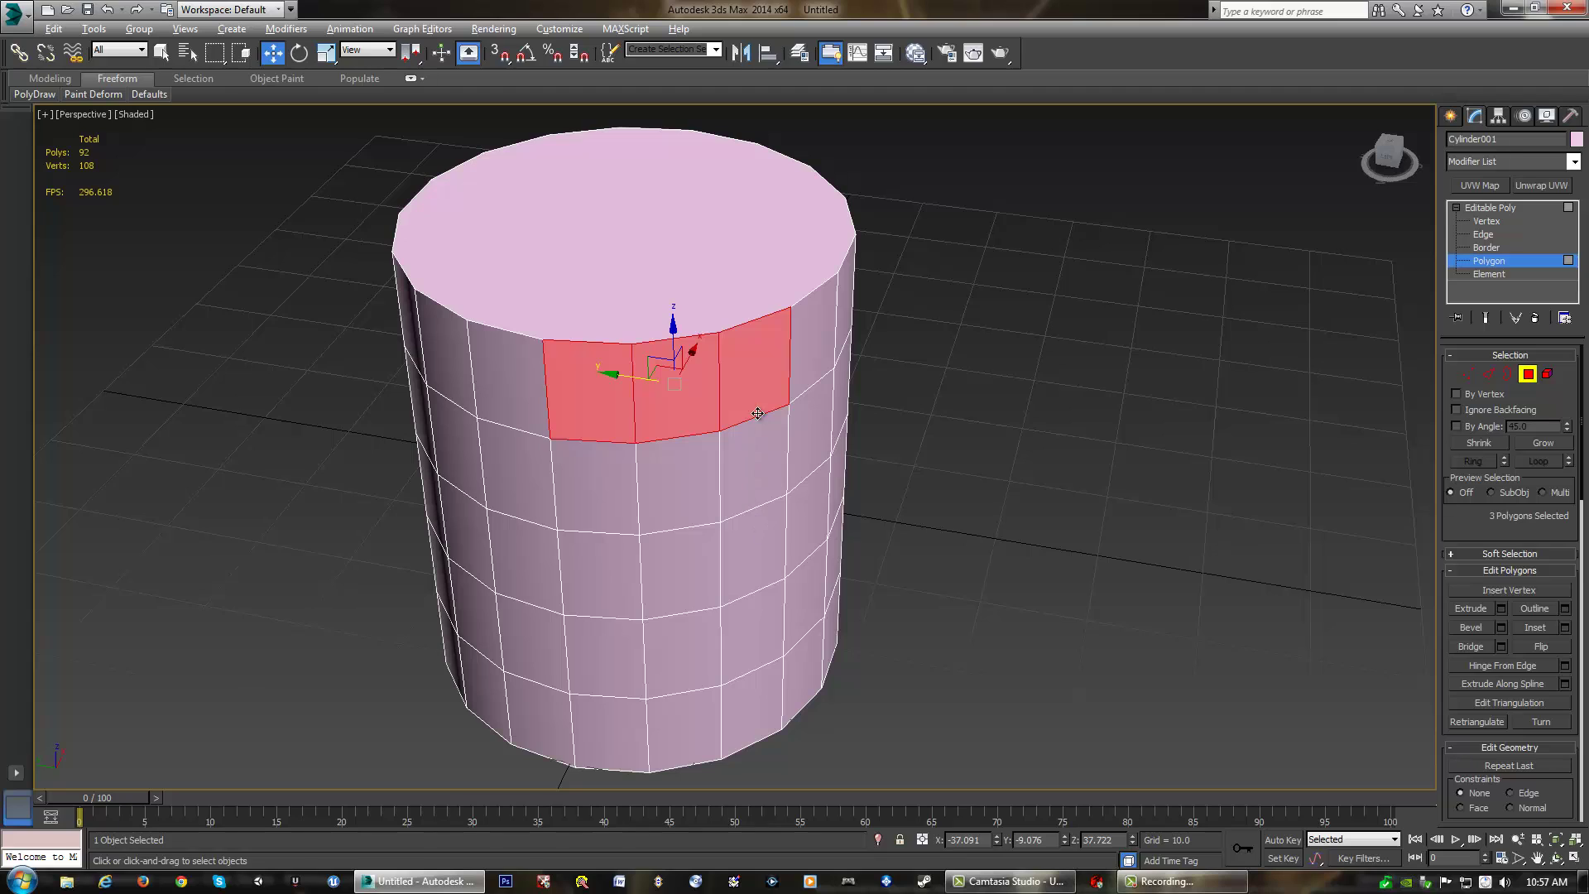
left_click(760, 377, "alt")
left_click(694, 384, "alt")
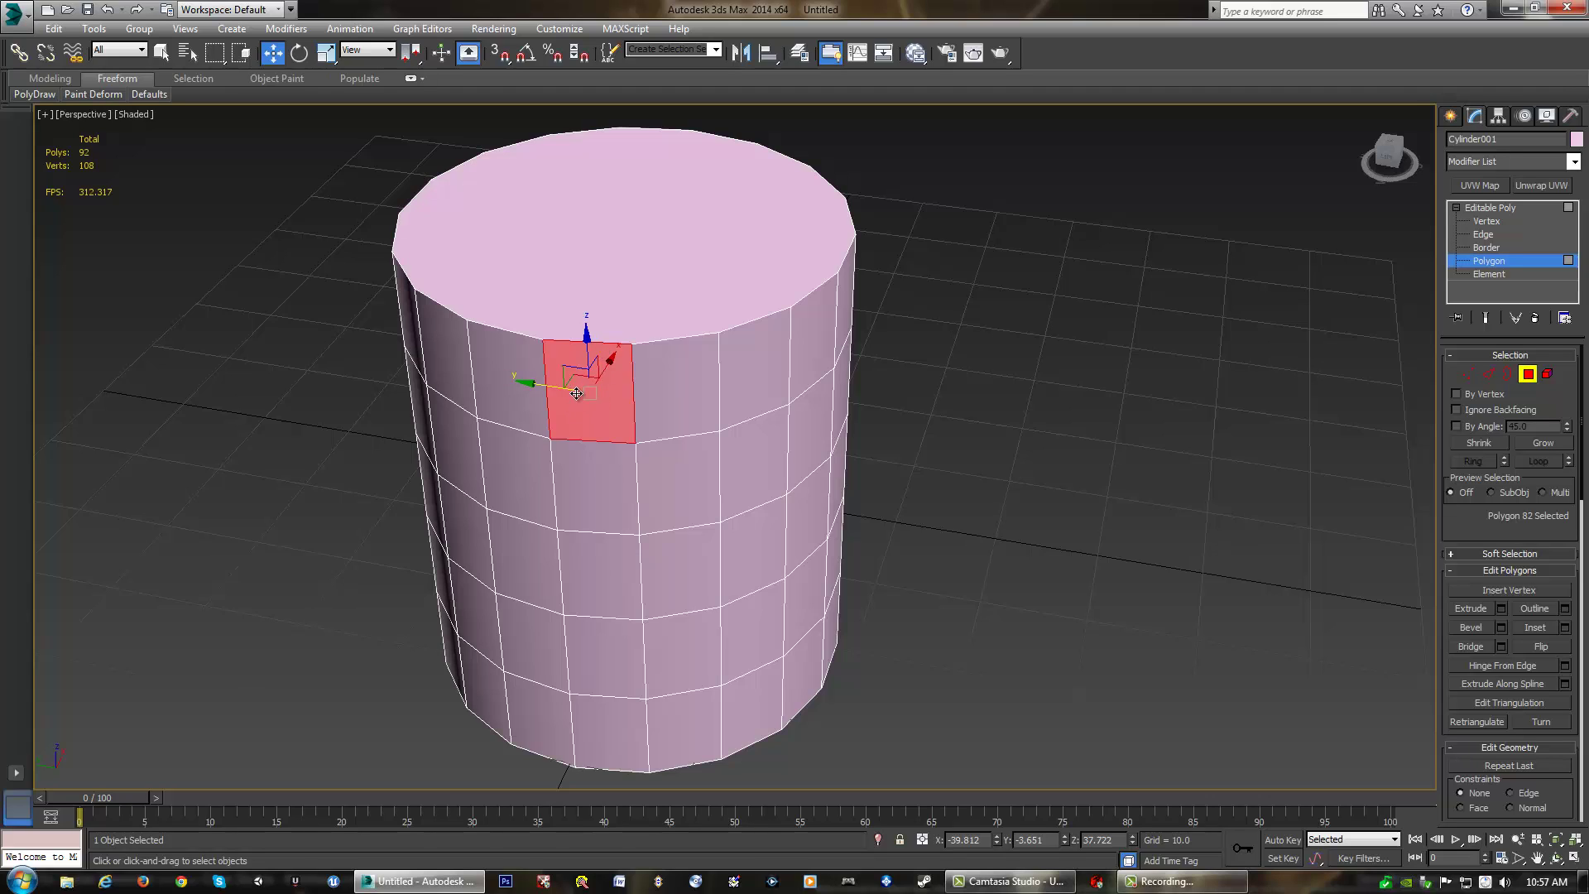
Toggle the red face shading of the selected polygon off and back on
key("F2")
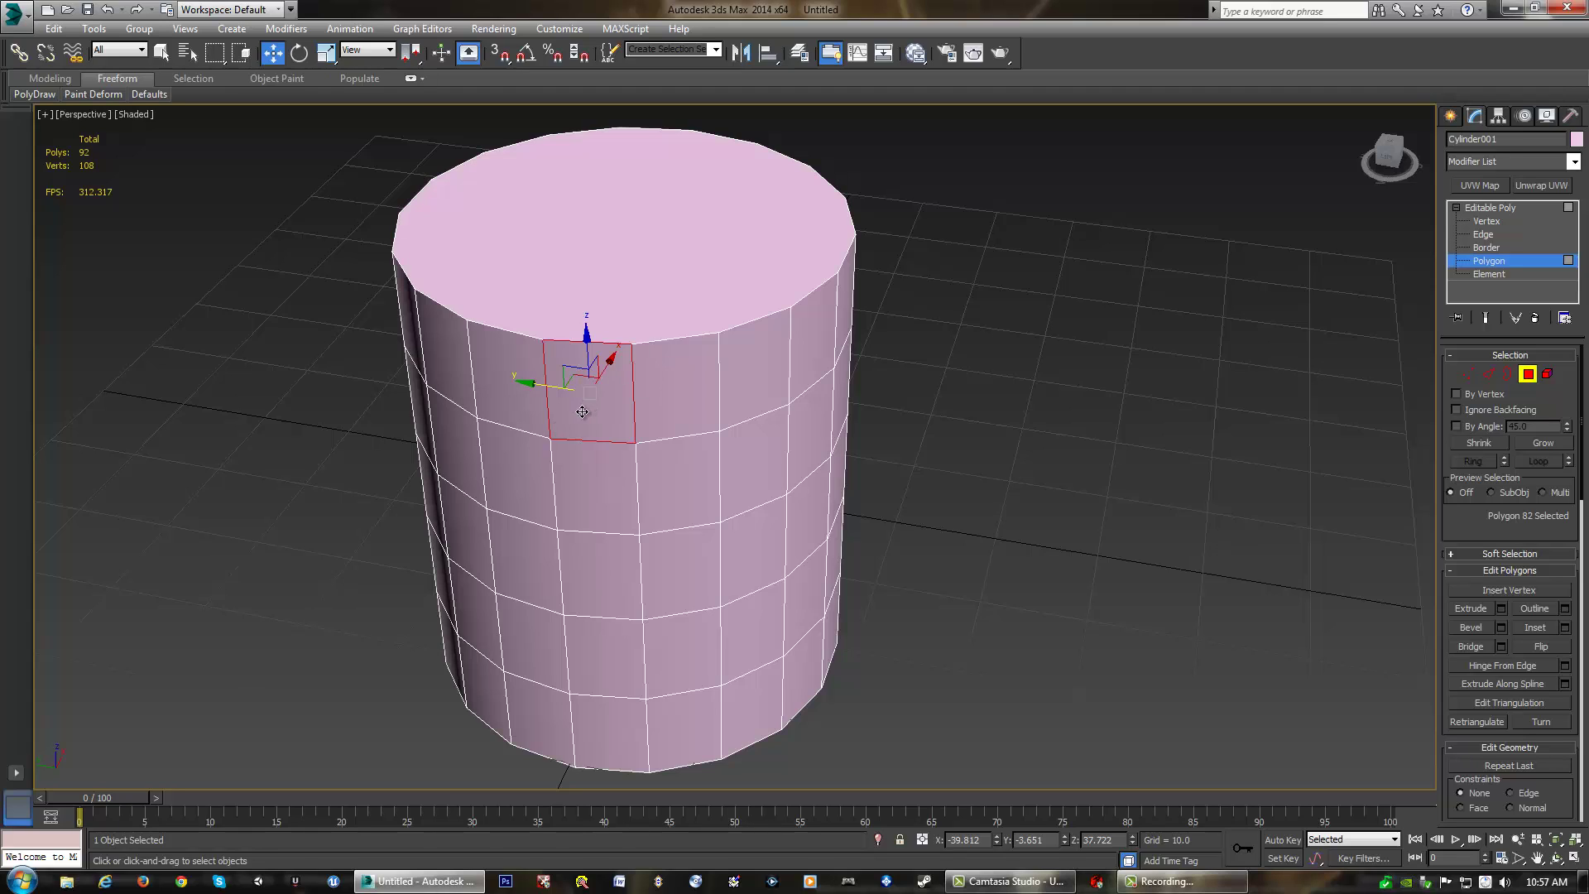
key("F2")
Switch to the Element level, select the whole cylinder as one element, and leave sub-object mode
left_click(1548, 375)
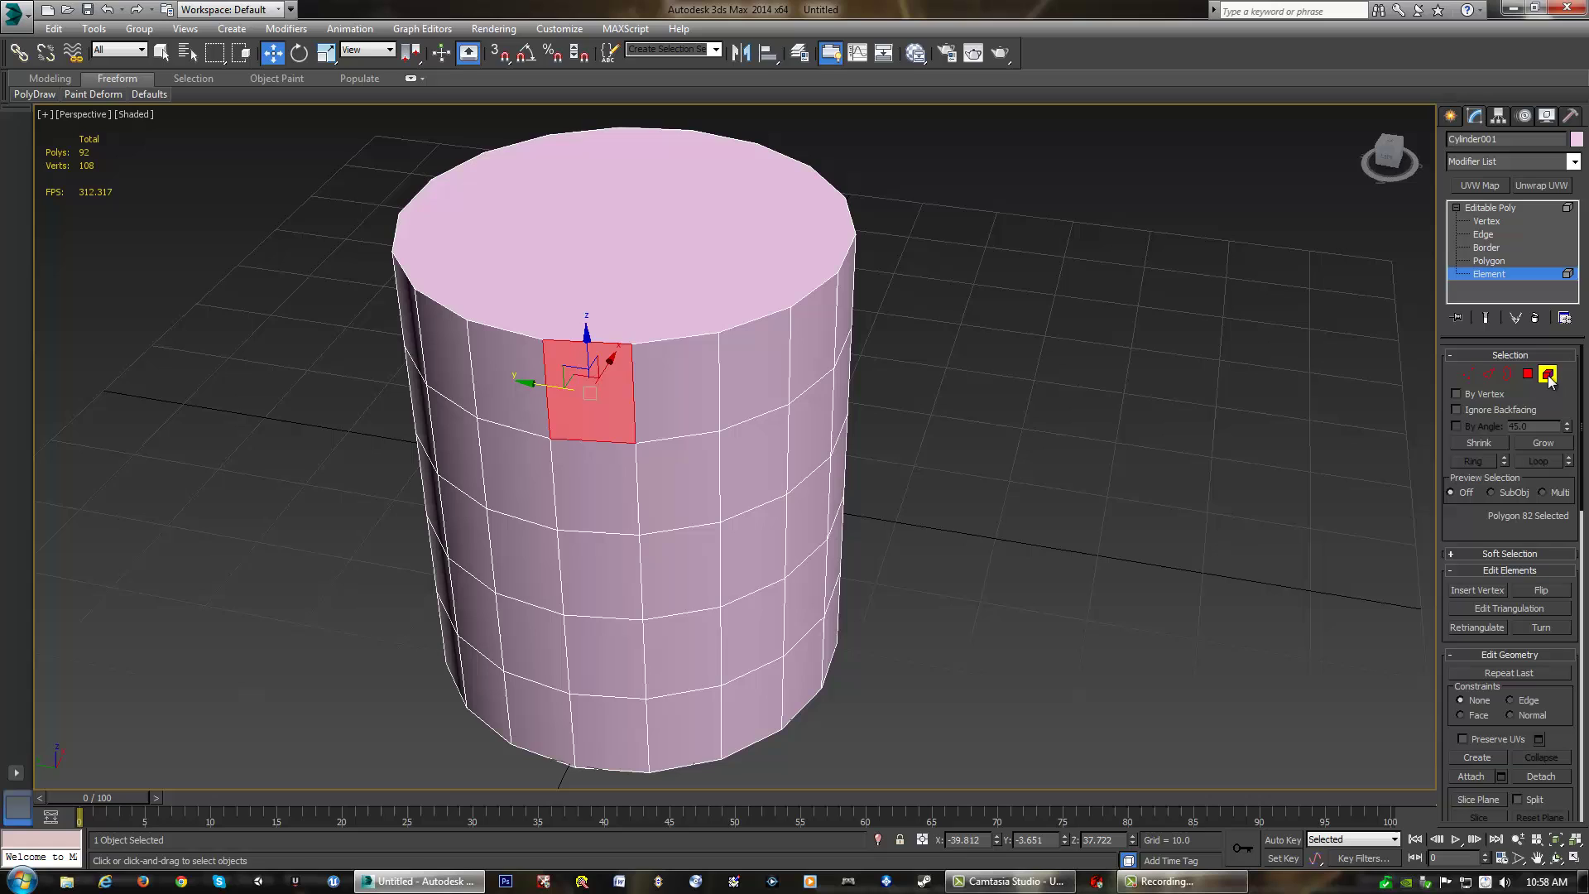
left_click(771, 413)
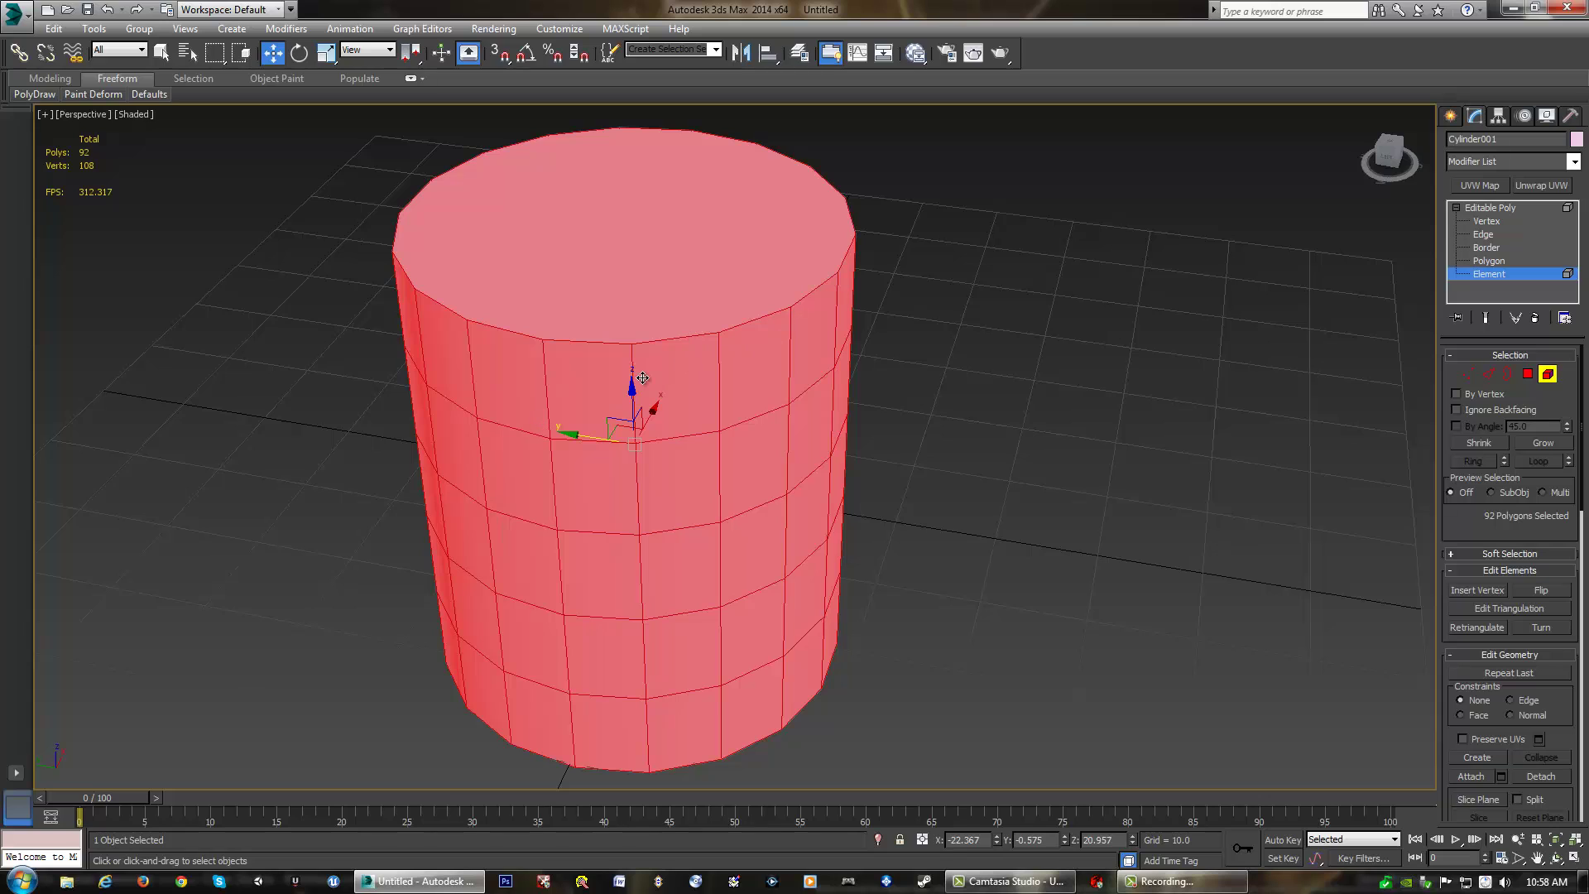
left_click(1547, 374)
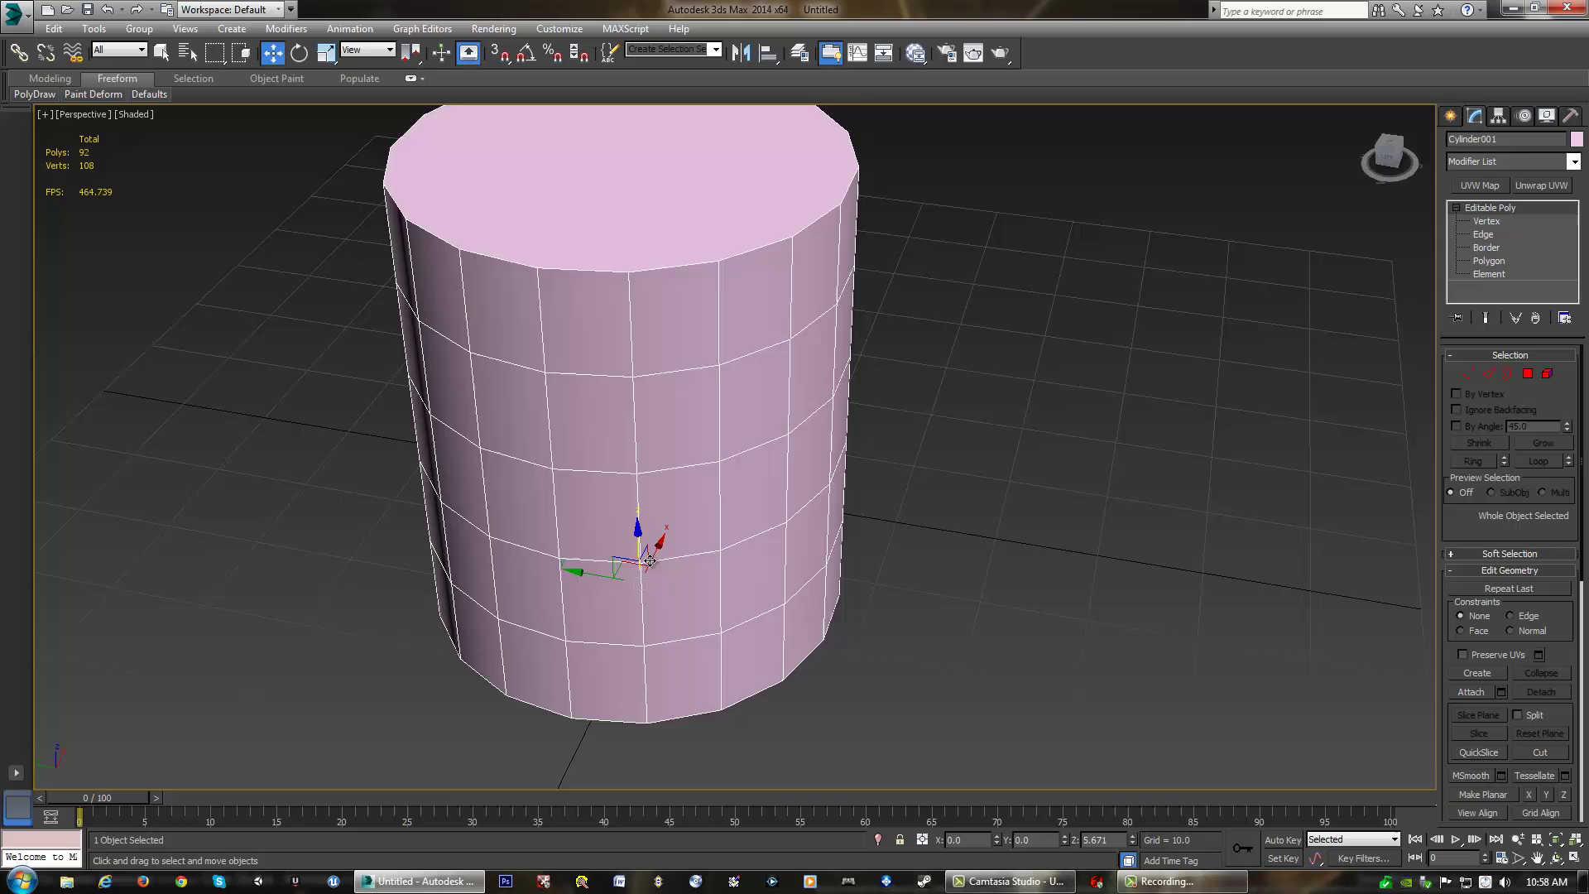
Move the whole cylinder slightly down, then scale it uniformly to about 94.5 percent
mouse_move(639, 589)
left_mouse_down()
mouse_move(642, 538)
mouse_move(649, 590)
left_mouse_up()
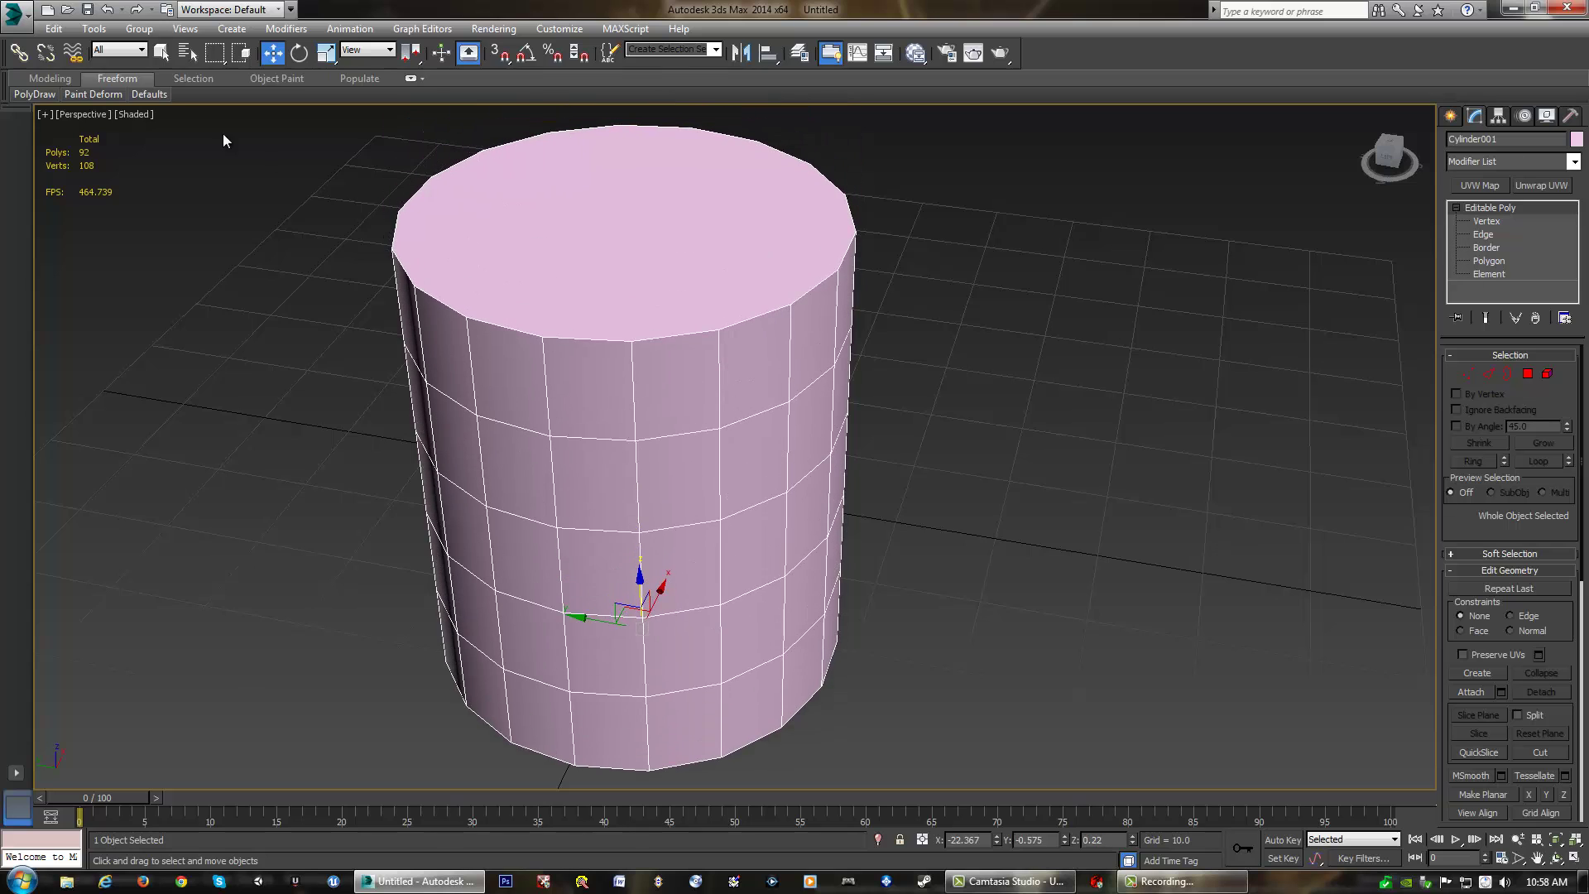
left_click(299, 52)
left_click(326, 52)
left_click_drag(650, 621, 659, 645)
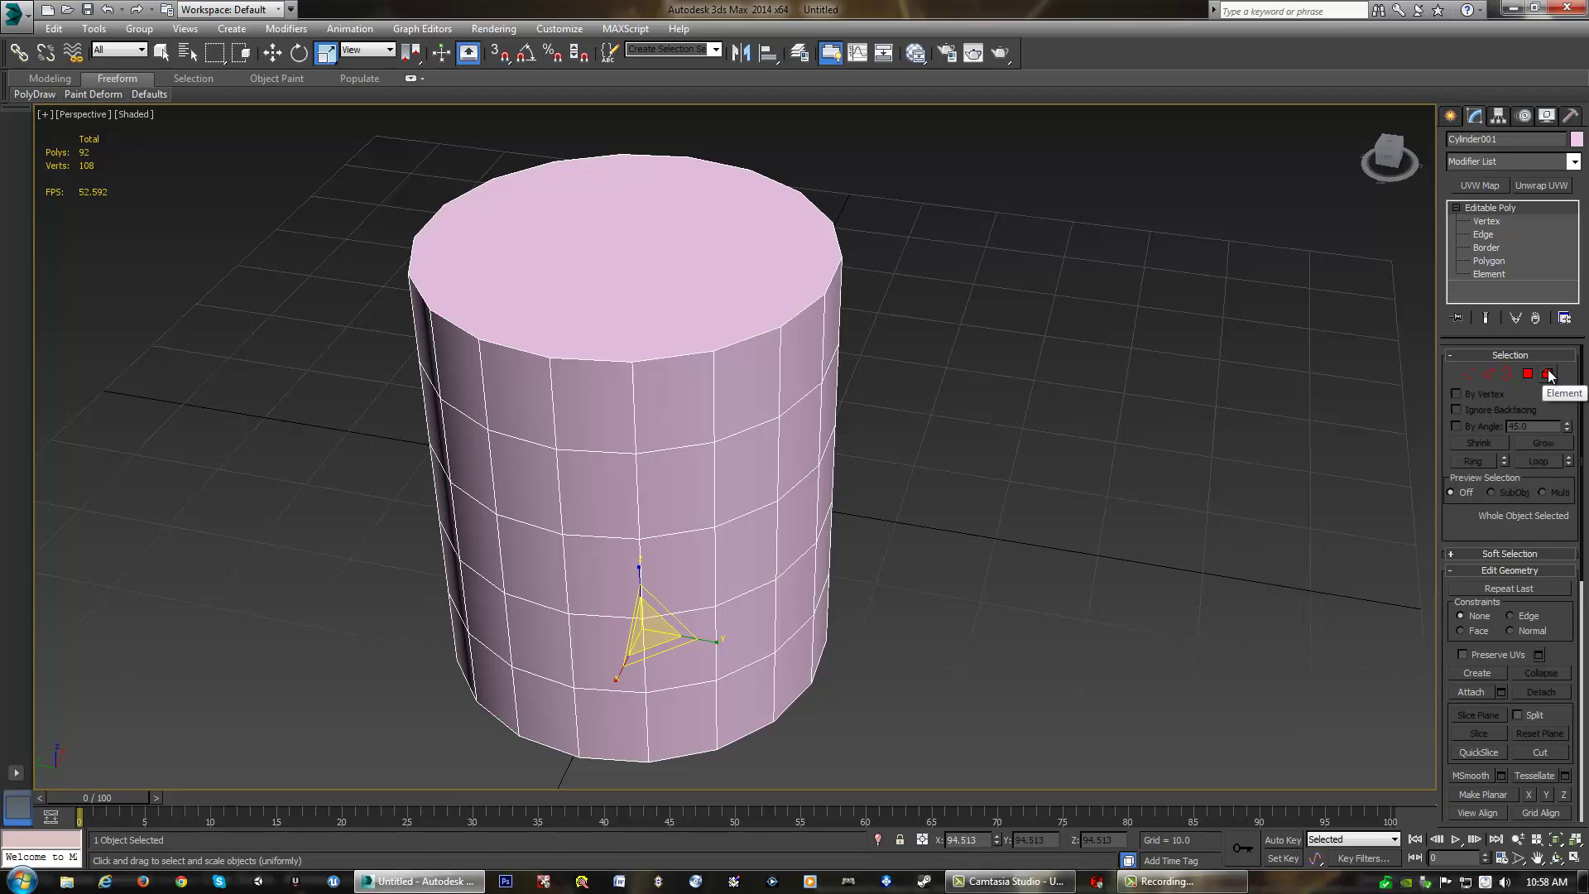
Cycle through the Vertex, Edge, Polygon, Border and Element levels of the cylinder, and clear the selection at Element level
left_click(1474, 379)
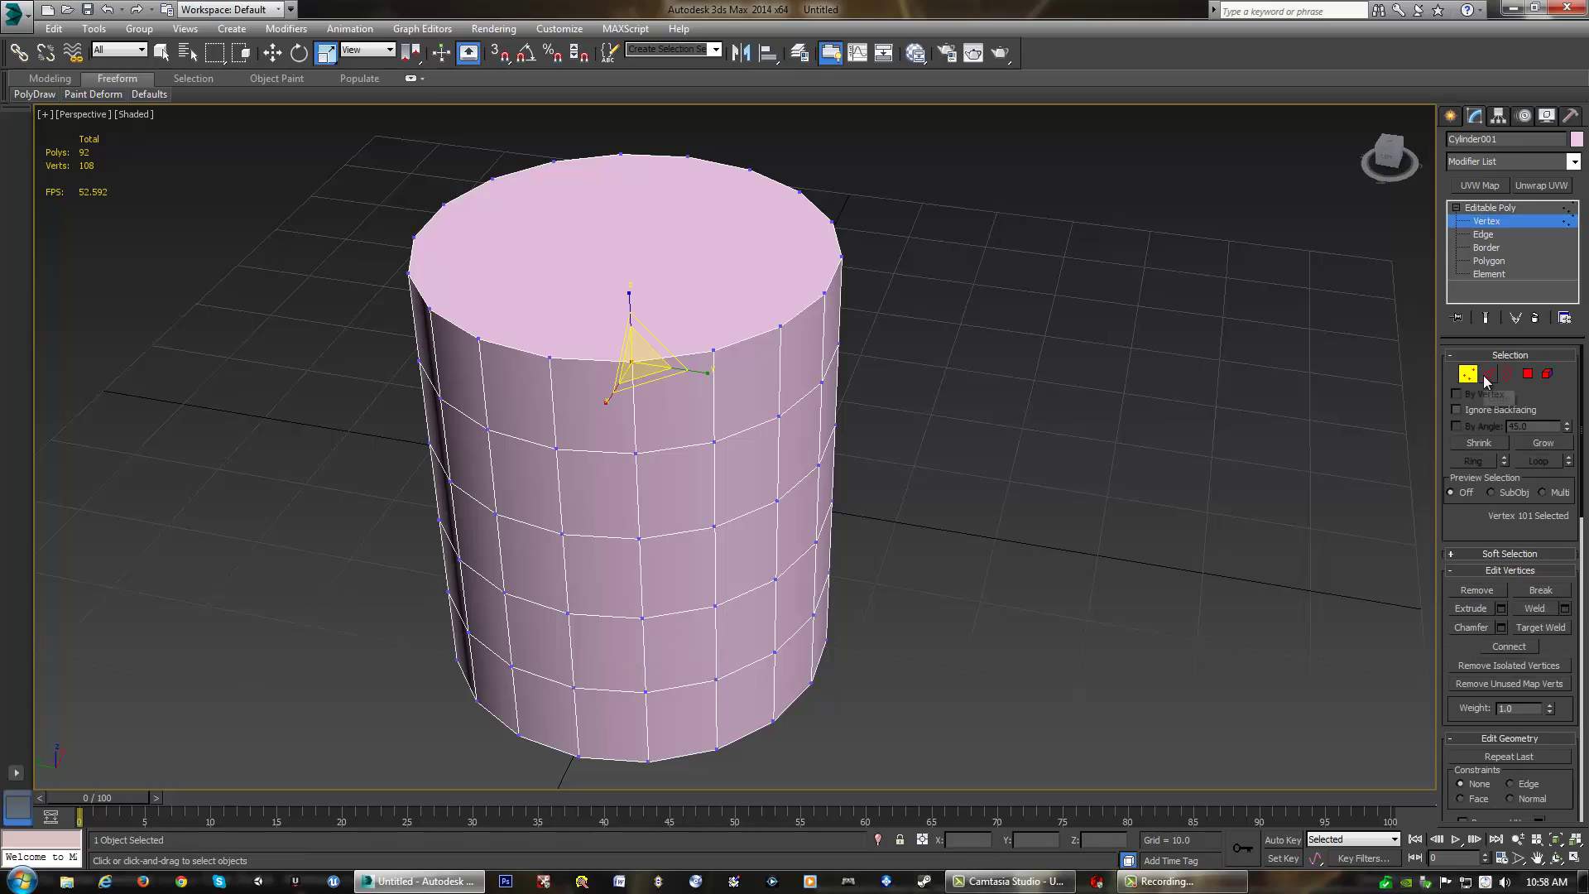
left_click(1488, 377)
left_click(1528, 374)
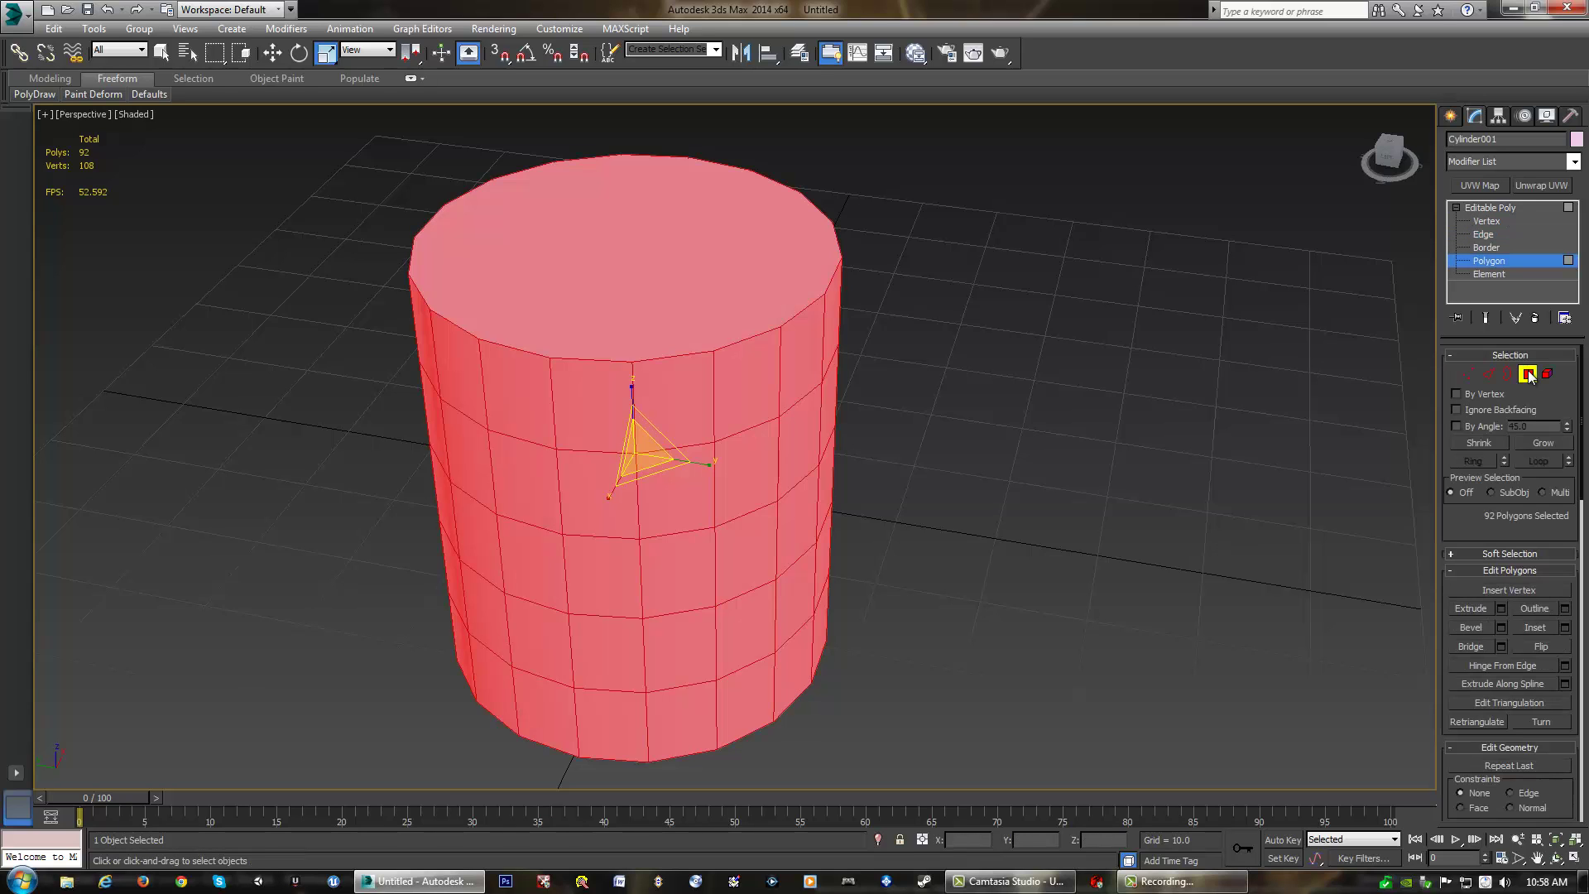
left_click(1508, 374)
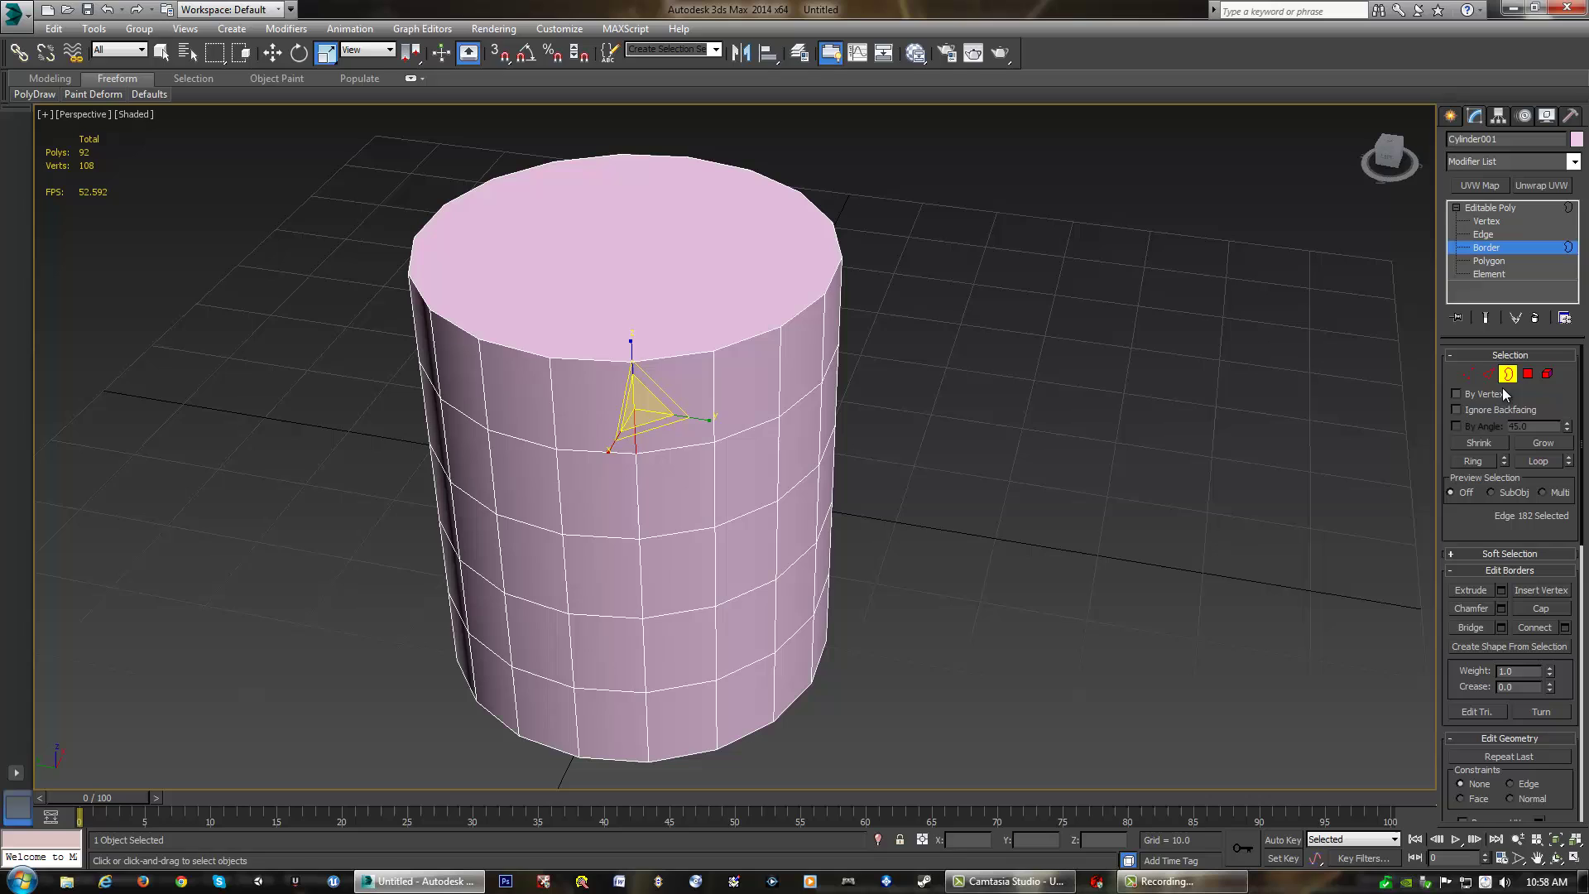
left_click(1547, 373)
left_click(991, 424)
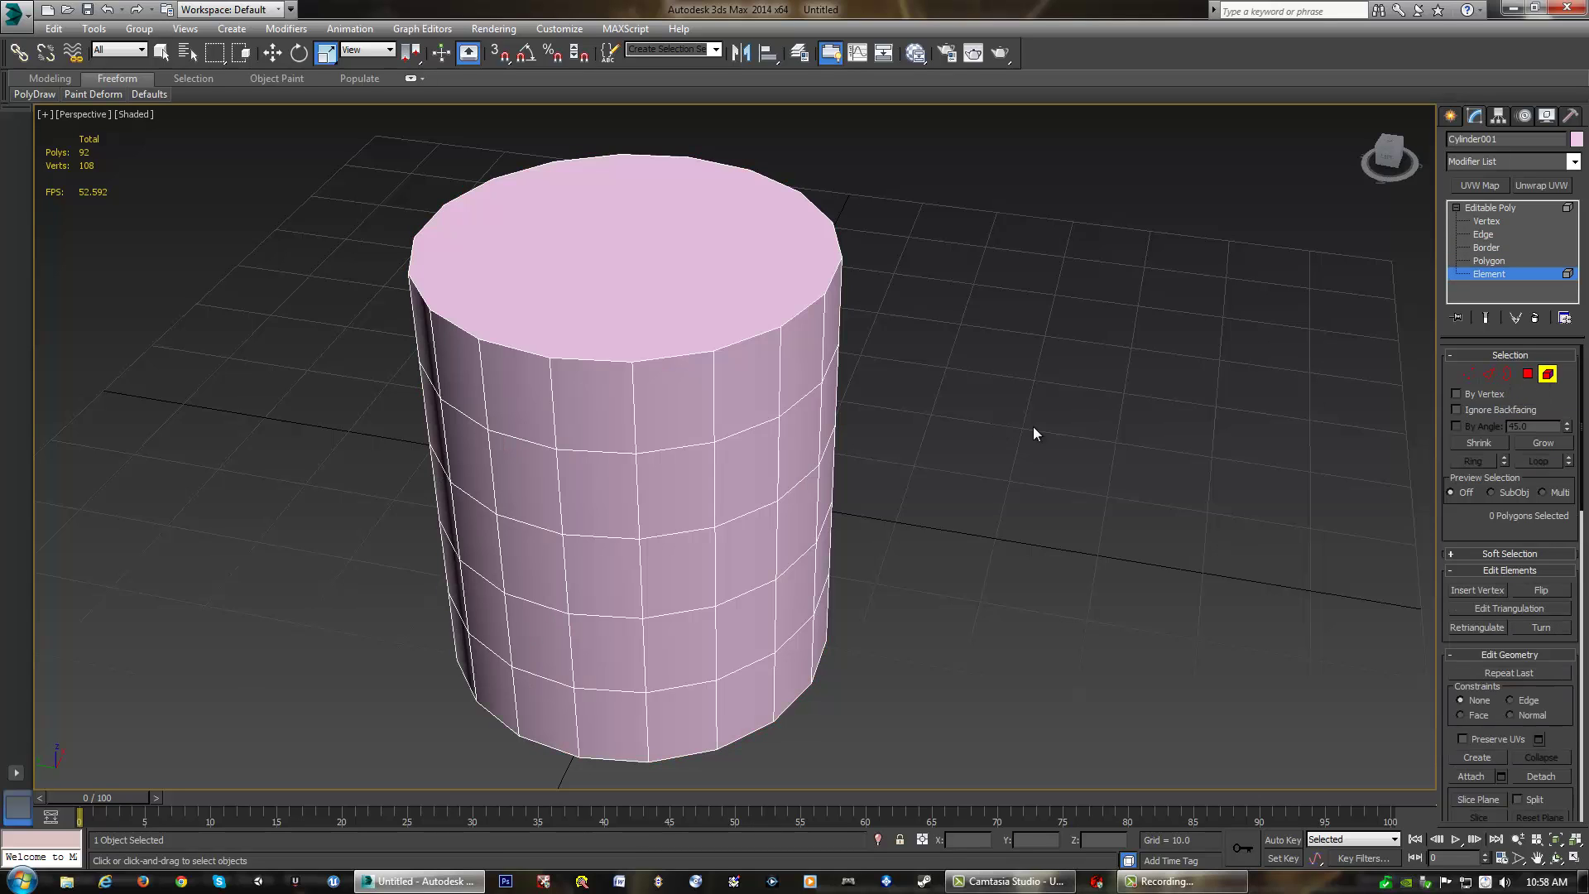
Enter the Vertex level to view the cylinder's vertices from a shifted angle, and return to the whole-object level
left_click(1474, 370)
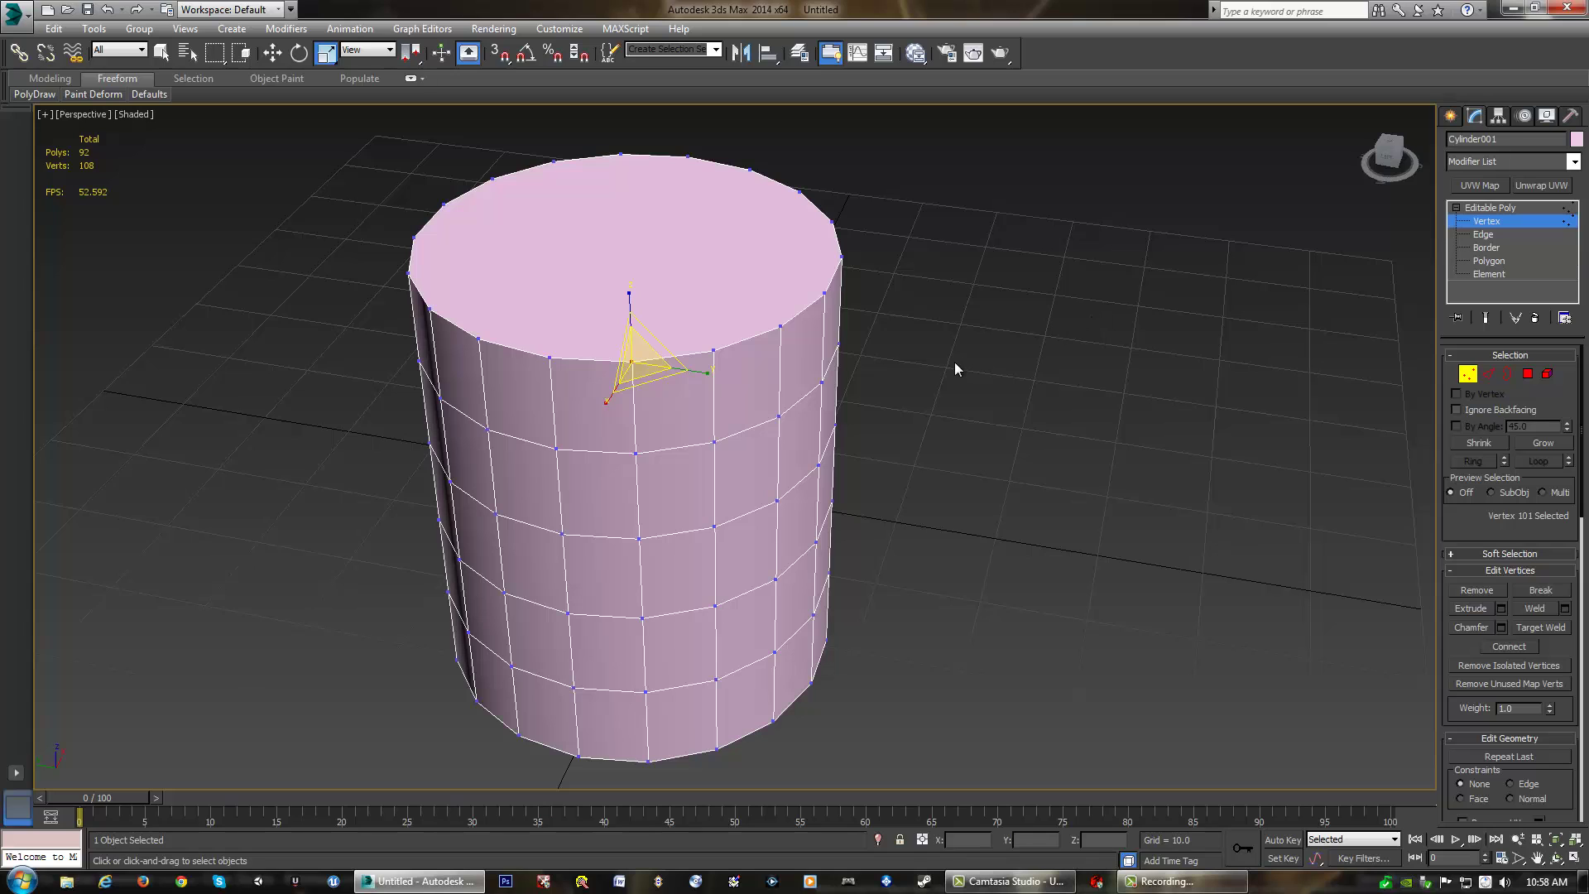
middle_click_drag(884, 427, 986, 419)
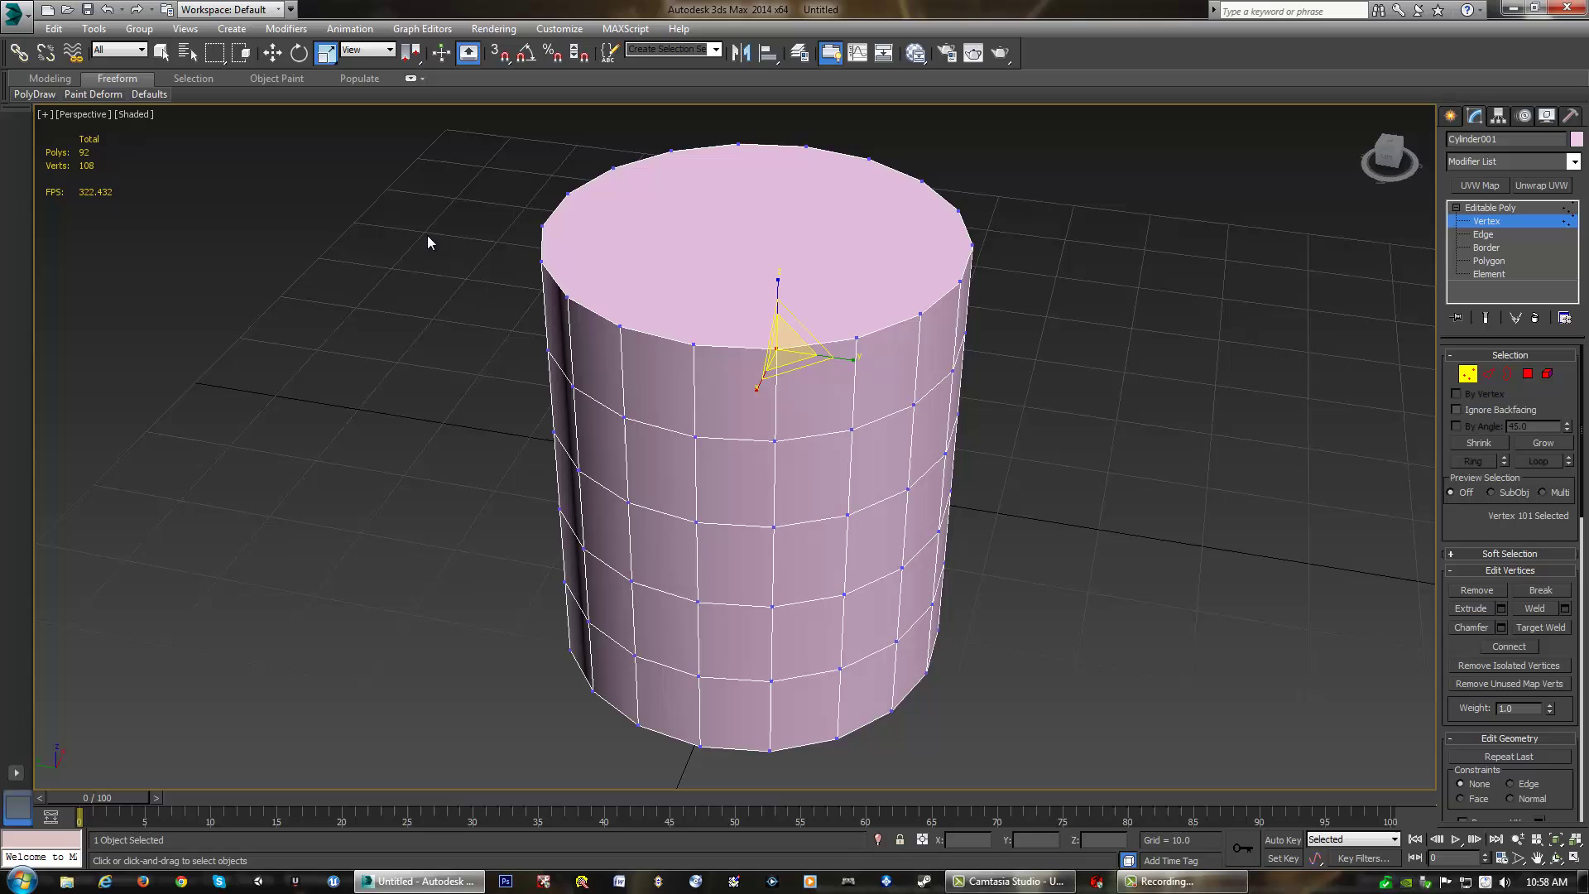
middle_click_drag(656, 443, 788, 448)
scroll(627, 452, "up", 3)
key("z")
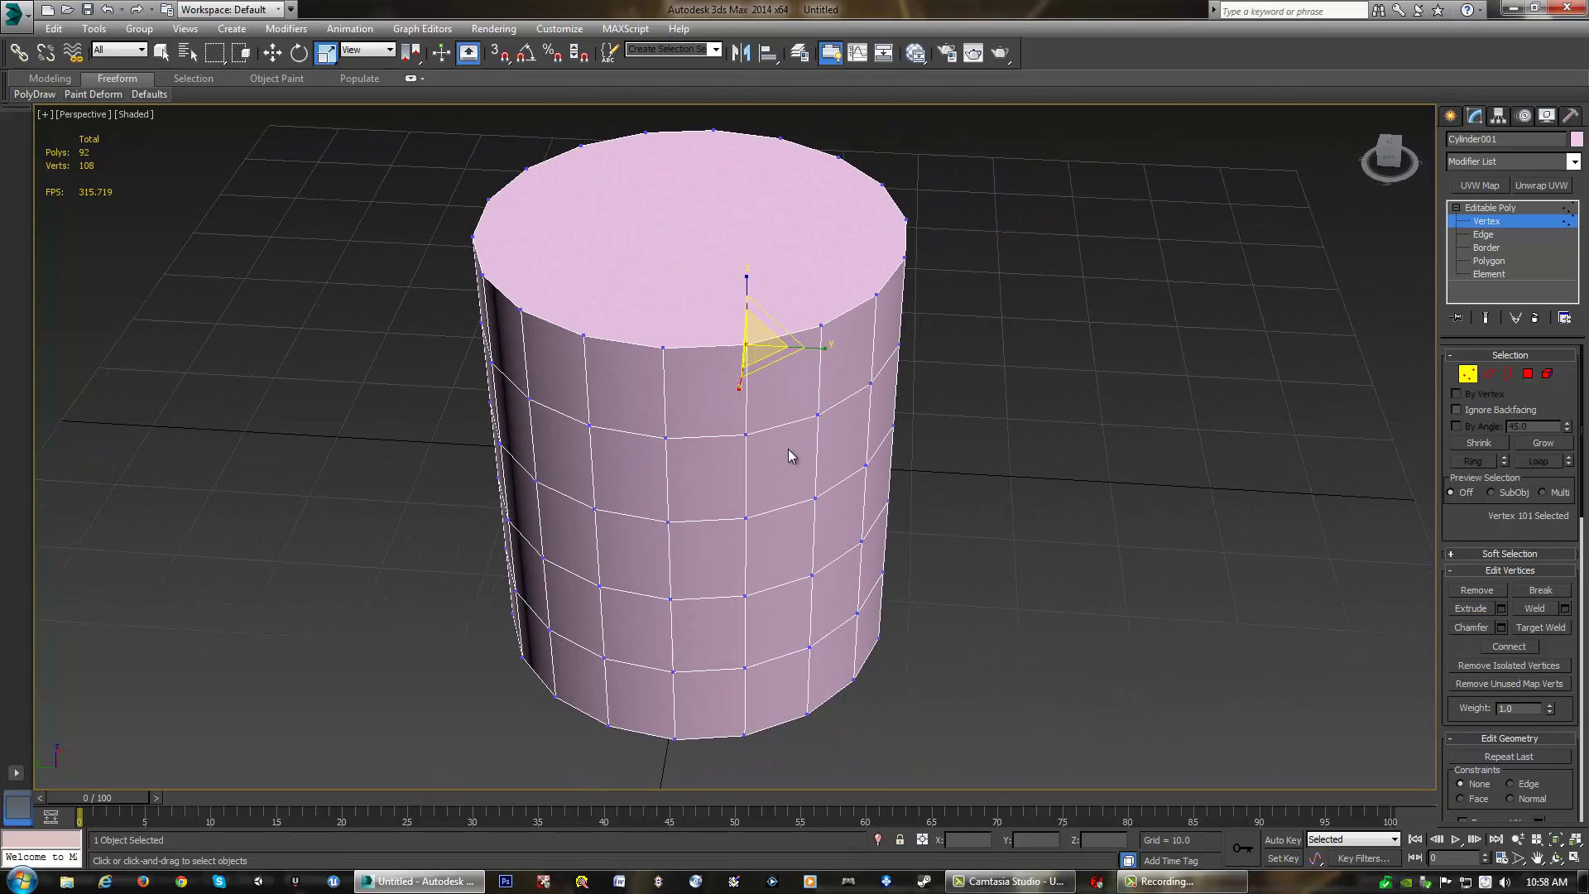
left_click(1467, 374)
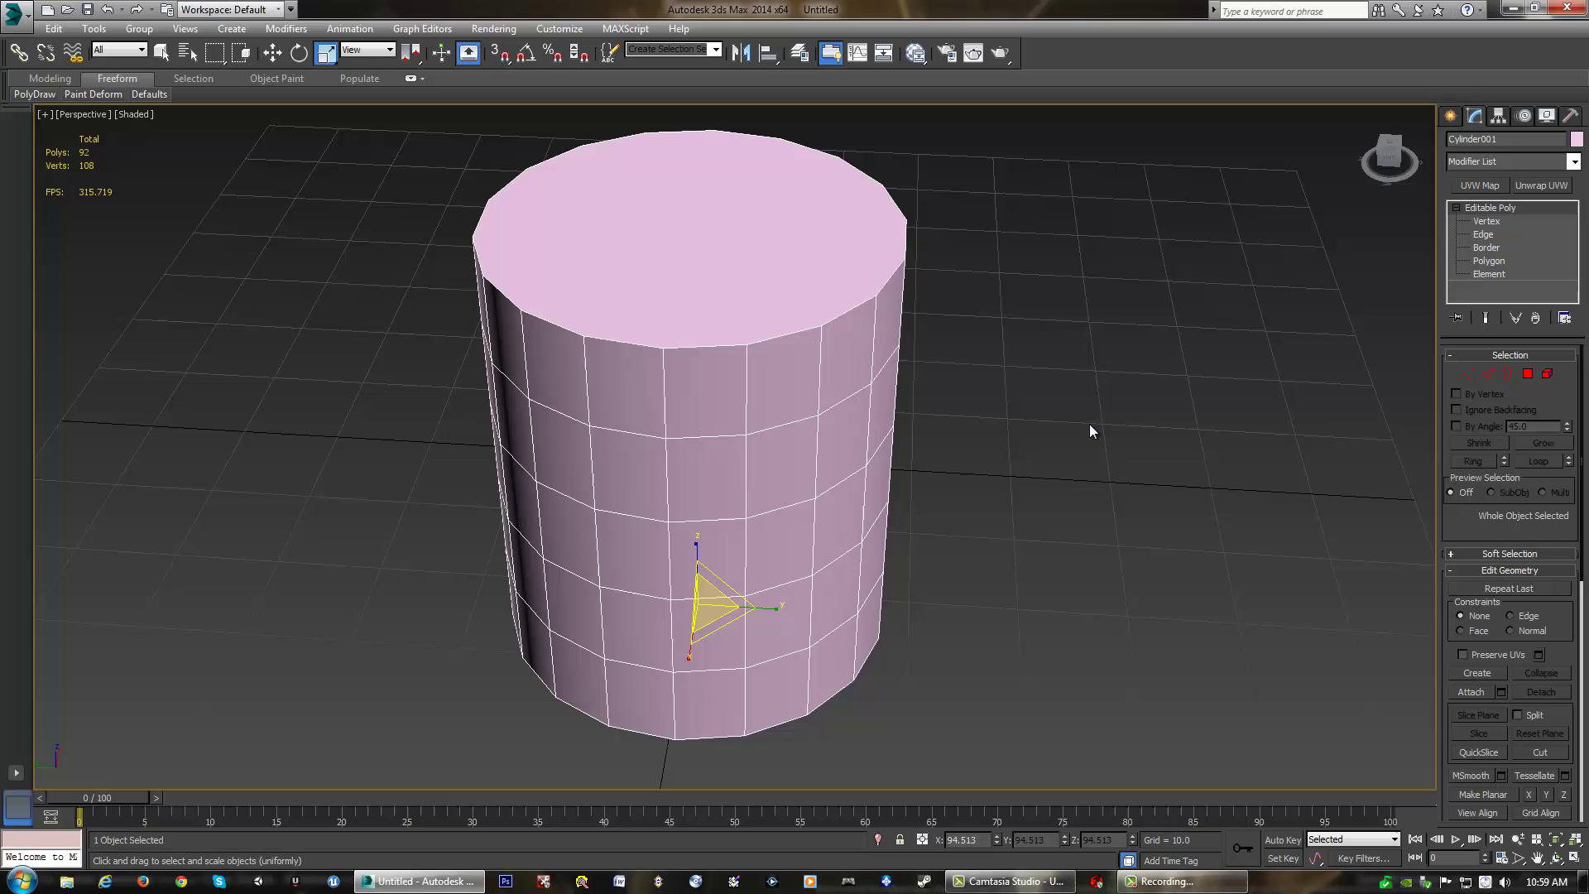
middle_click_drag(844, 440, 834, 444, "alt")
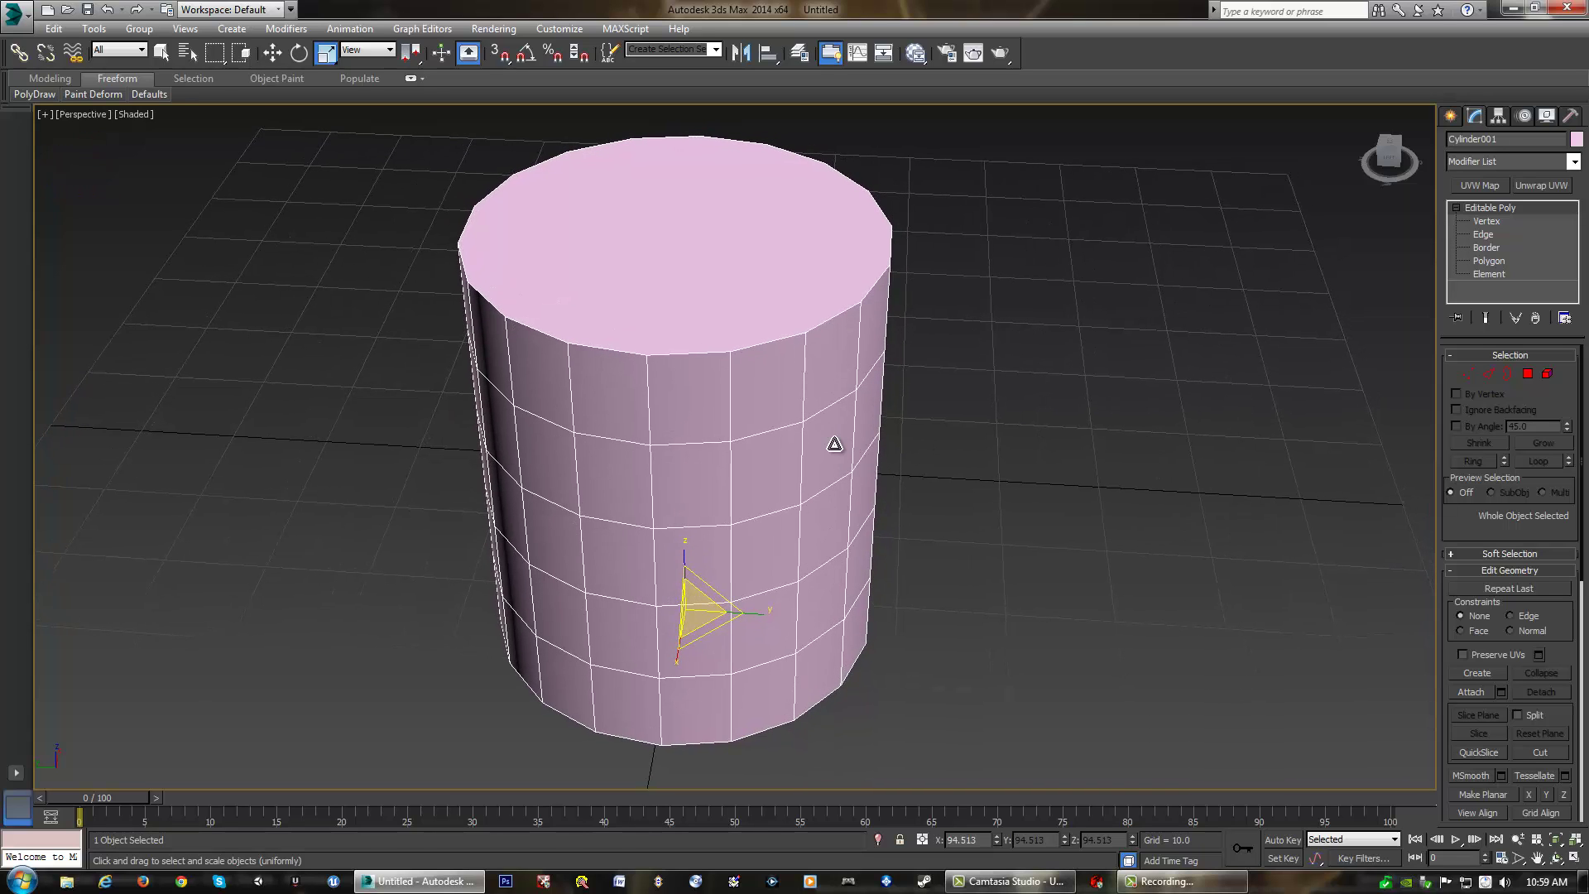